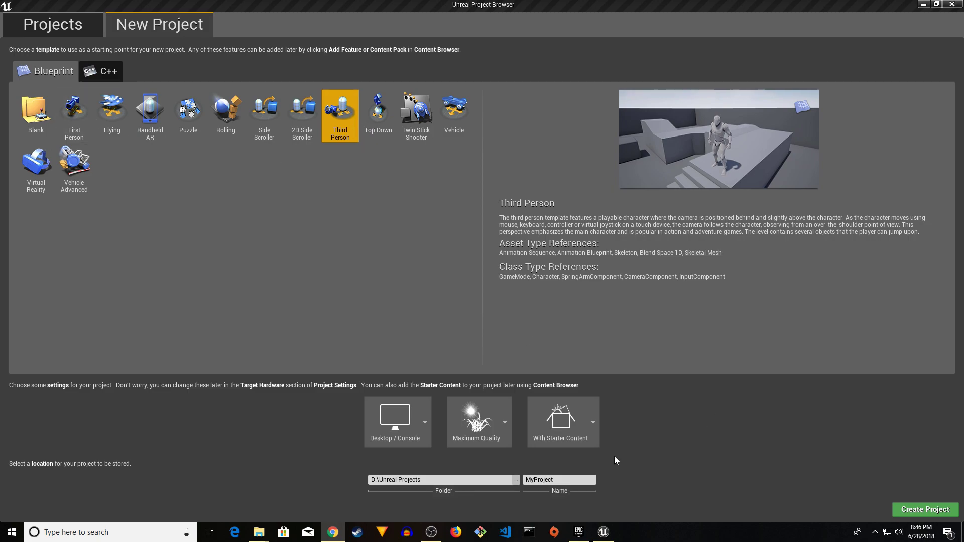
Name the new Third Person Blueprint project MiniMapProject and create it
{"action": "left_click", "coordinate": [564, 479]}
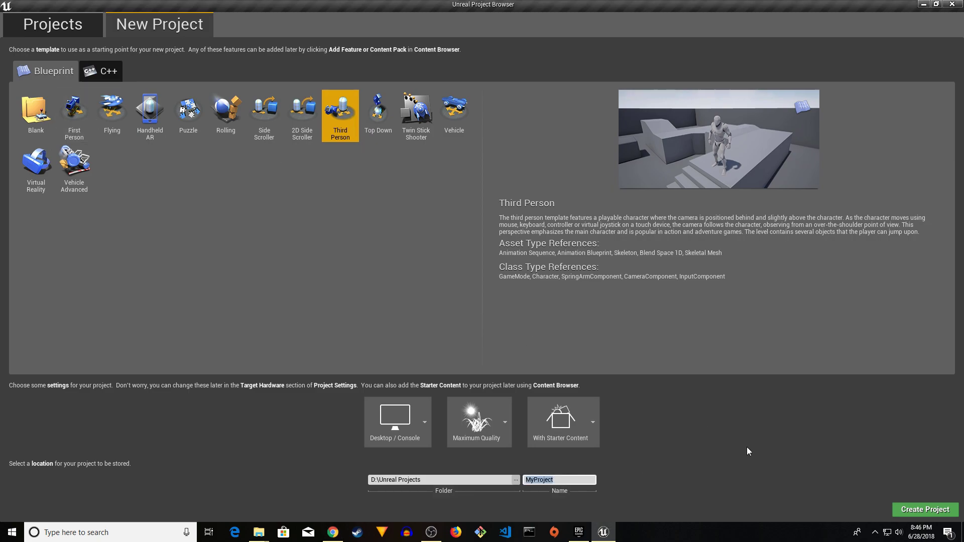
{"action": "type", "text": "MiniMapProject"}
{"action": "left_click", "coordinate": [922, 511]}
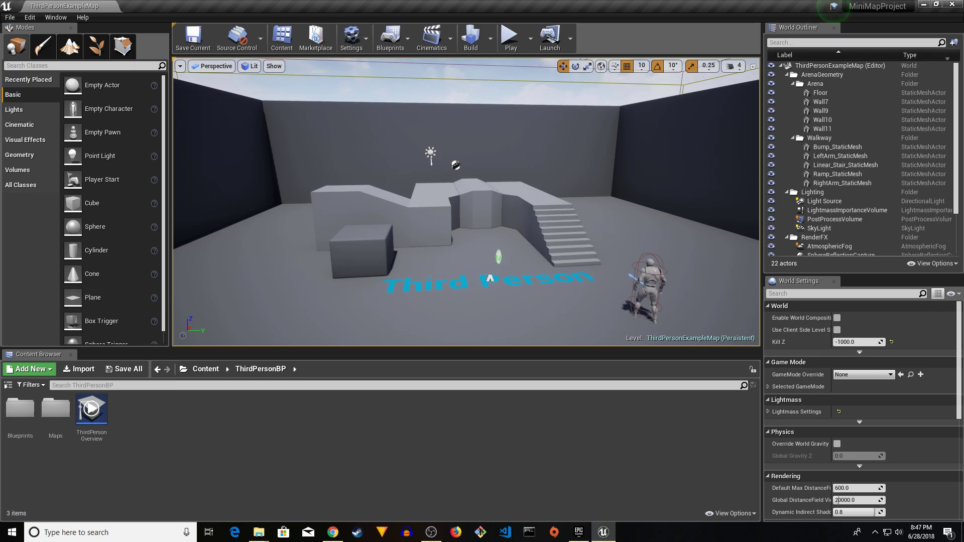
Create a Blueprint class in the ThirdPersonBP Blueprints folder with SceneCapture2D as its parent and name it MiniCam
{"action": "double_click", "coordinate": [17, 415]}
{"action": "right_click", "coordinate": [142, 432]}
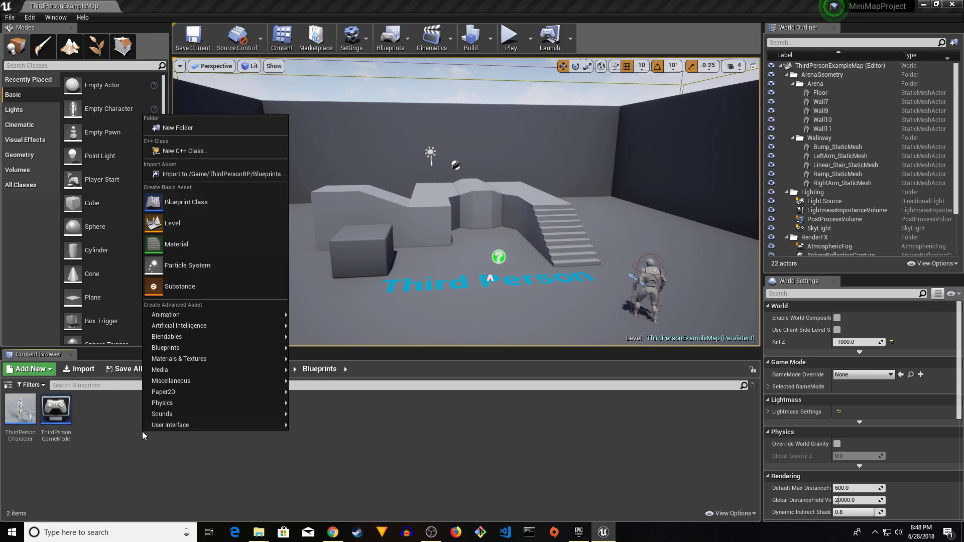
{"action": "left_click", "coordinate": [203, 208]}
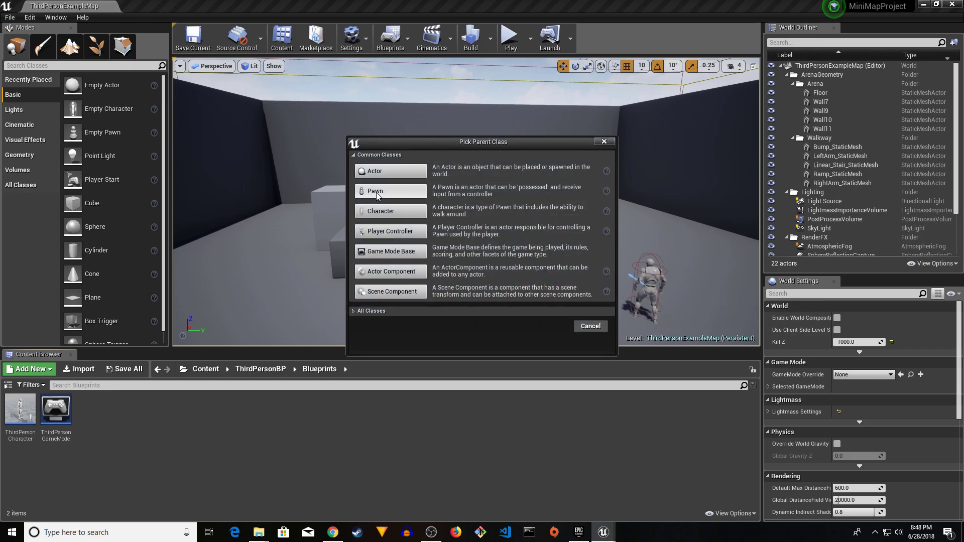
{"action": "left_click", "coordinate": [354, 313]}
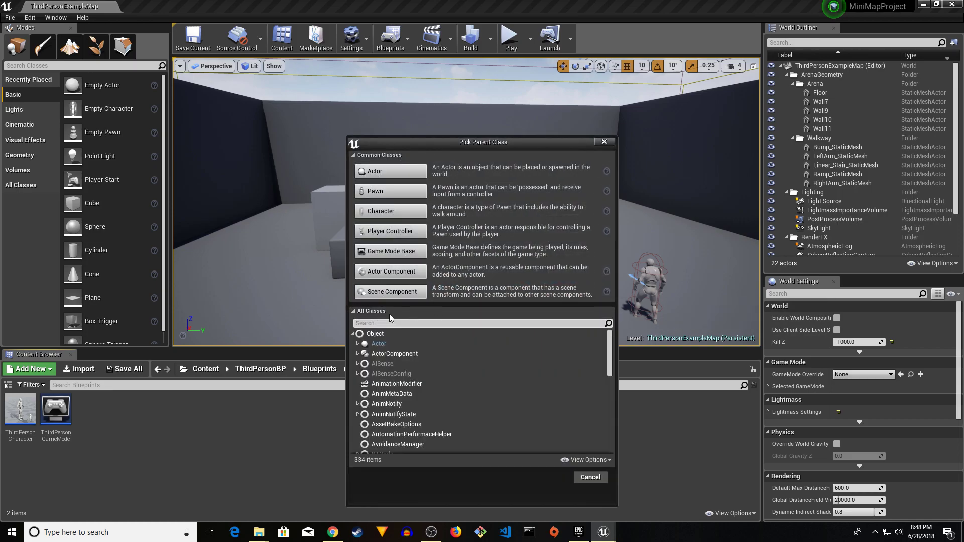
{"action": "left_click", "coordinate": [392, 324]}
{"action": "type", "text": "Scene"}
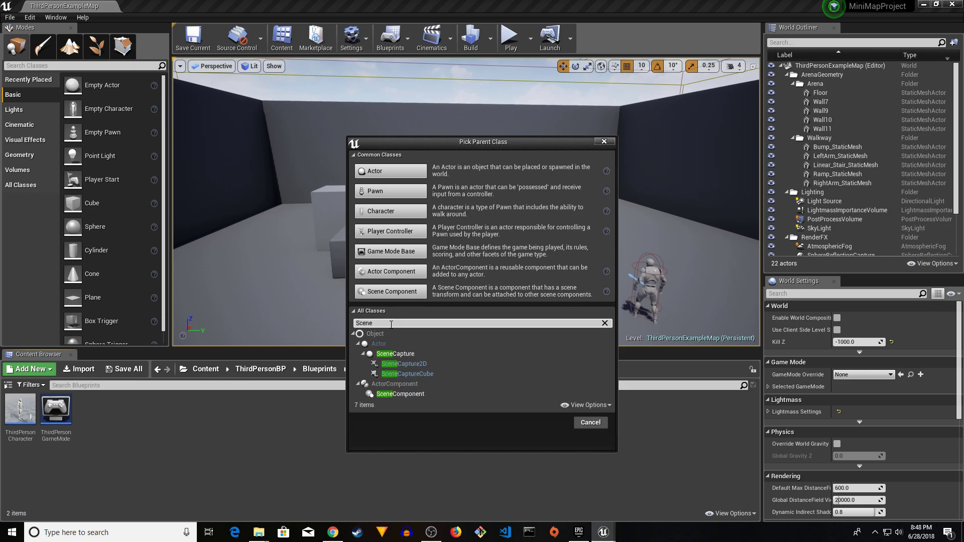
{"action": "left_click", "coordinate": [404, 363]}
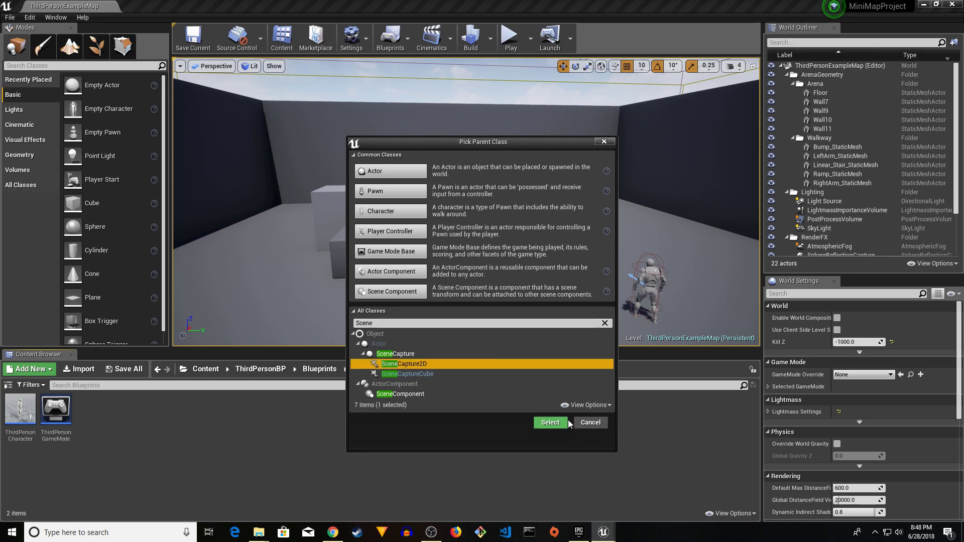
{"action": "left_click", "coordinate": [550, 423]}
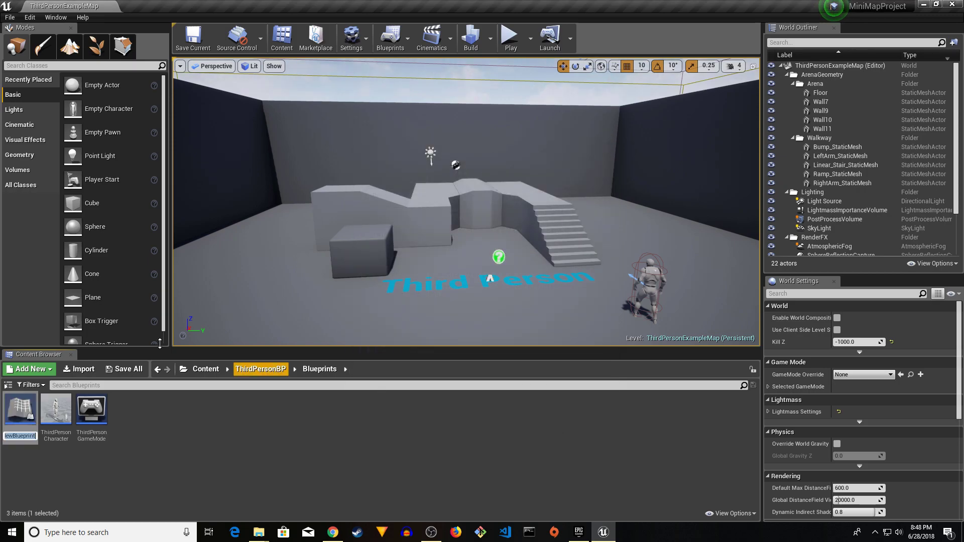
{"action": "type", "text": "Min"}
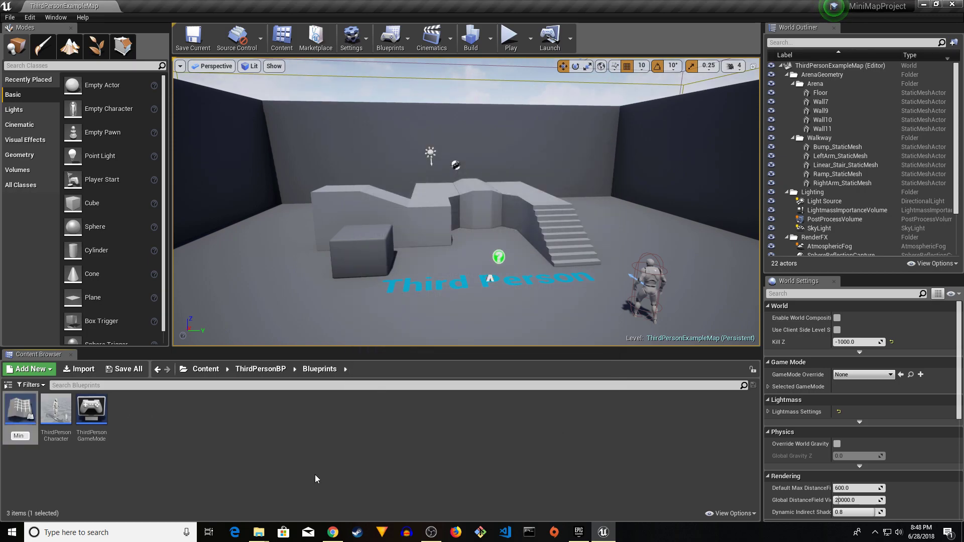
{"action": "type", "text": "iCam"}
{"action": "key", "text": "Return"}
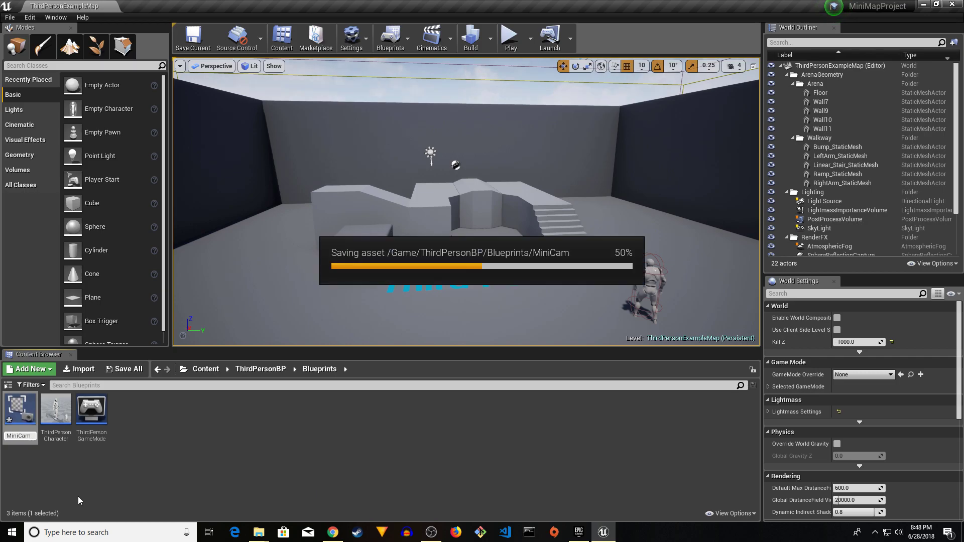
Open the MiniCam blueprint and set the Y rotation of its CaptureComponent2D to -90 degrees
{"action": "double_click", "coordinate": [16, 407]}
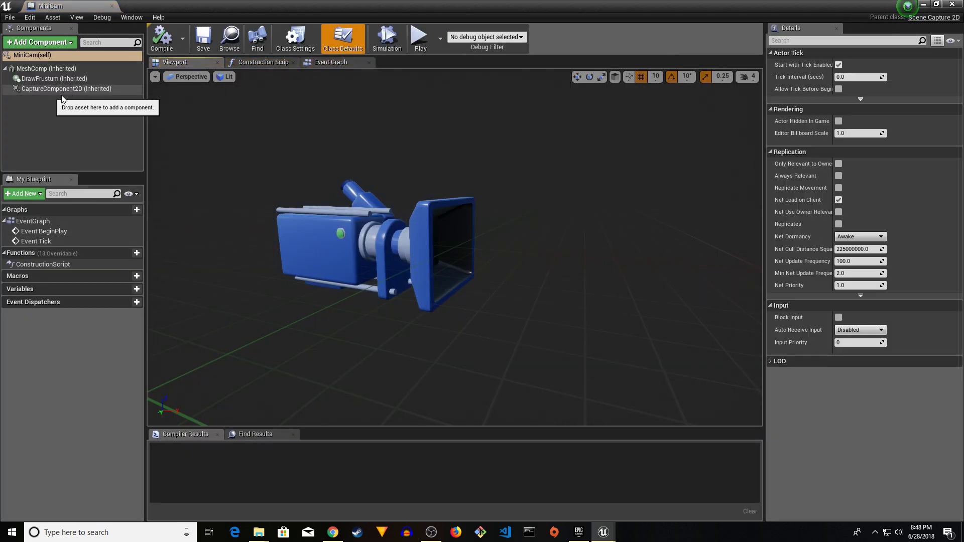
{"action": "left_click", "coordinate": [49, 92]}
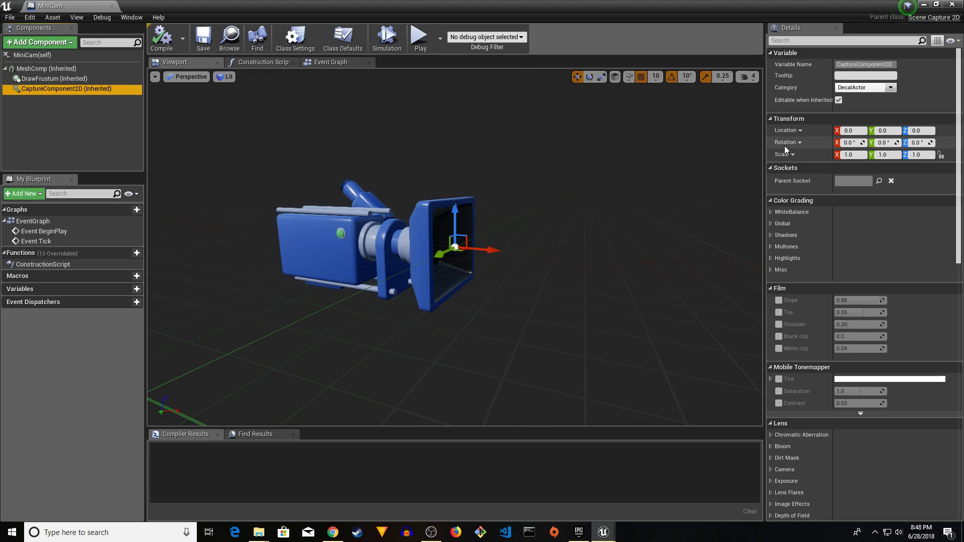
{"action": "left_click", "coordinate": [884, 143]}
{"action": "type", "text": "90"}
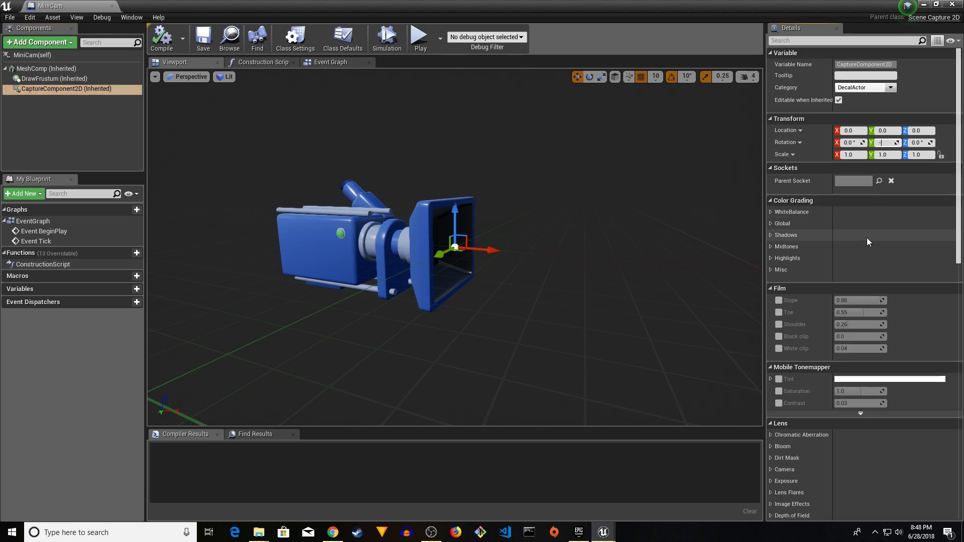
{"action": "key", "text": "Return"}
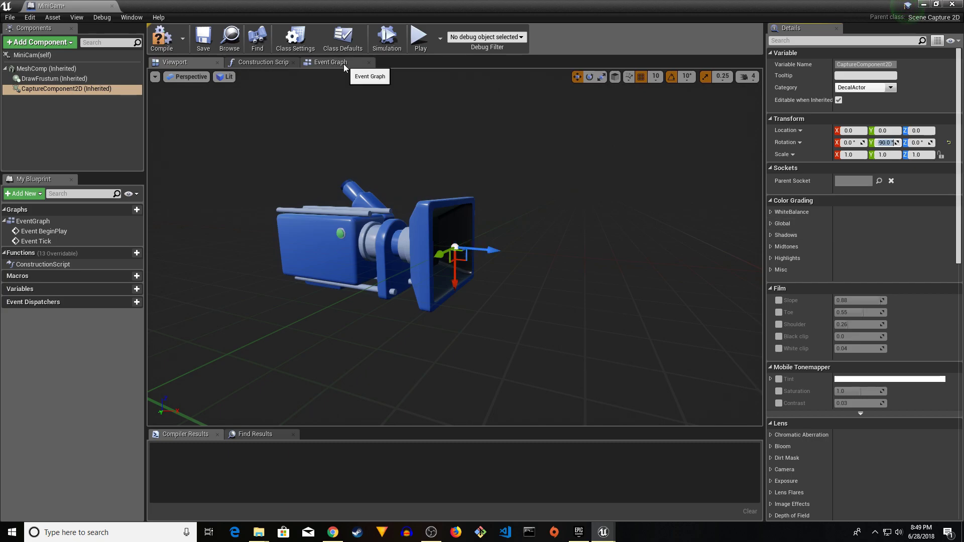
Delete all the default event nodes from MiniCam's Event Graph
{"action": "left_click", "coordinate": [343, 65]}
{"action": "left_click_drag", "start_coordinate": [447, 249], "coordinate": [313, 252]}
{"action": "right_click_drag", "start_coordinate": [363, 244], "coordinate": [241, 210]}
{"action": "left_click_drag", "start_coordinate": [261, 159], "coordinate": [468, 366]}
{"action": "key", "text": "Delete"}
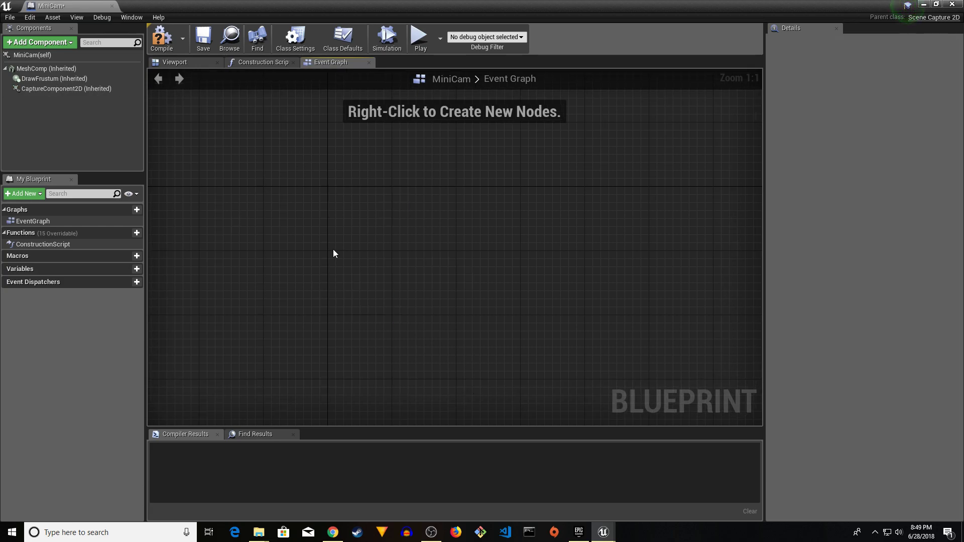
Add a Get Player Pawn node to the empty Event Graph
{"action": "right_click", "coordinate": [279, 235]}
{"action": "type", "text": "get"}
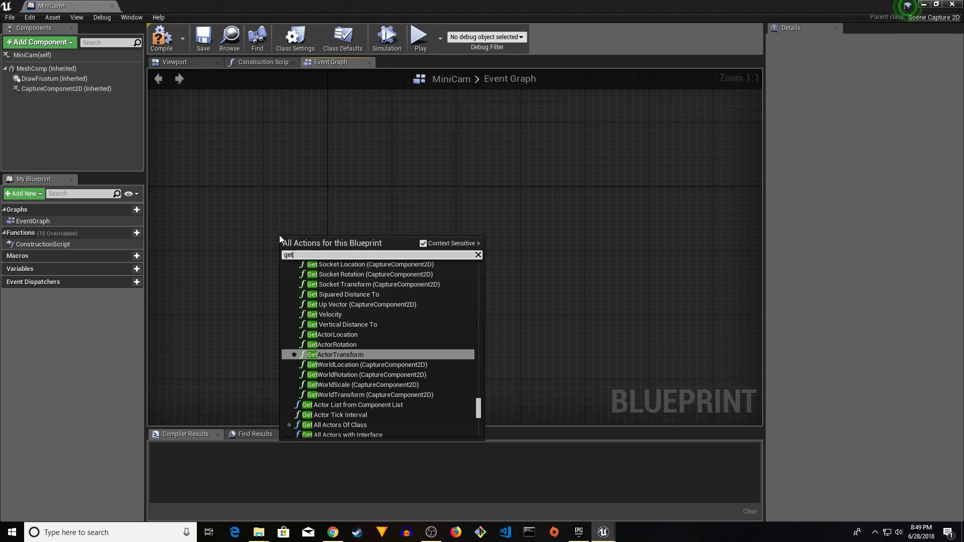
{"action": "type", "text": "Player"}
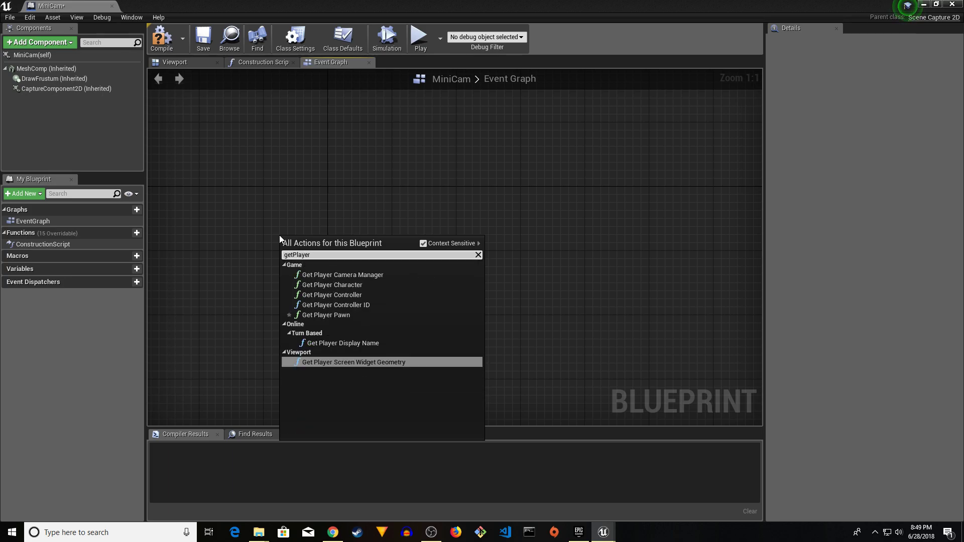
{"action": "type", "text": "Pawn"}
{"action": "key", "text": "Return"}
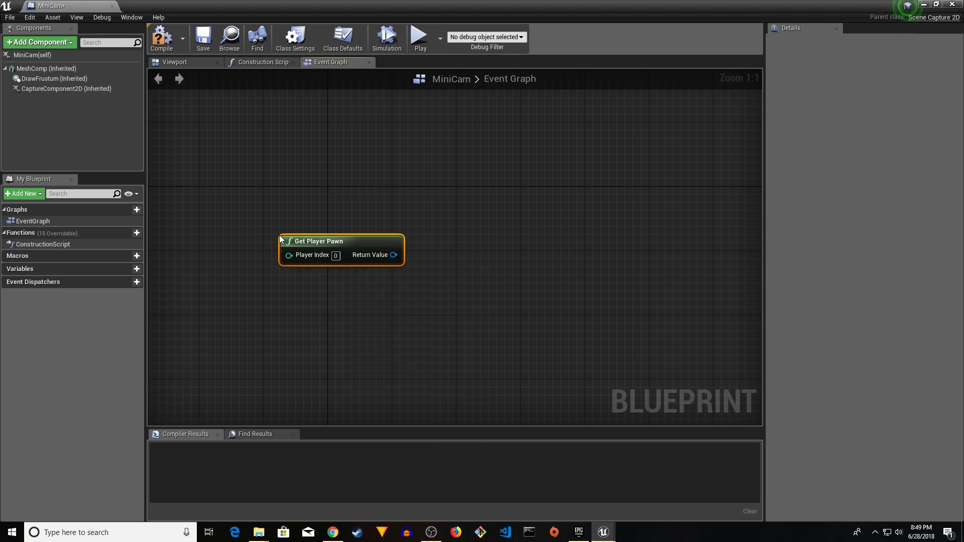
Attach a GetActorLocation node to the Get Player Pawn output and split its return value into X, Y and Z
{"action": "mouse_move", "coordinate": [360, 239]}
{"action": "left_mouse_down"}
{"action": "mouse_move", "coordinate": [286, 243]}
{"action": "mouse_move", "coordinate": [364, 258]}
{"action": "left_mouse_up"}
{"action": "type", "text": "get Act"}
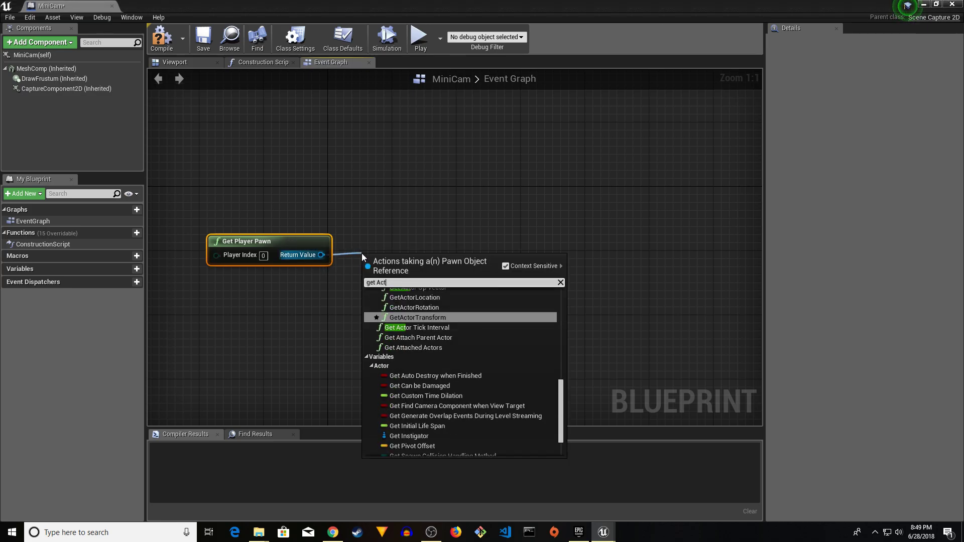
{"action": "type", "text": "or"}
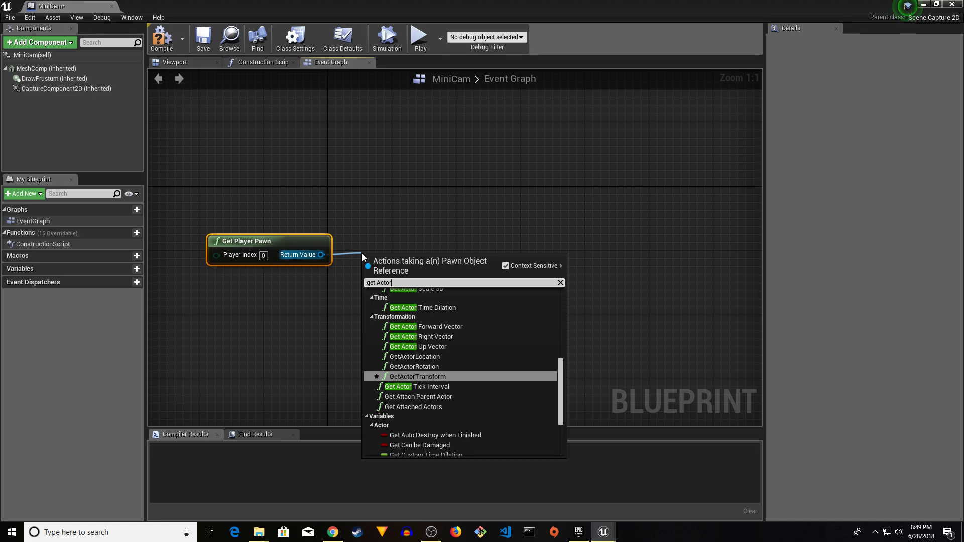
{"action": "type", "text": " location"}
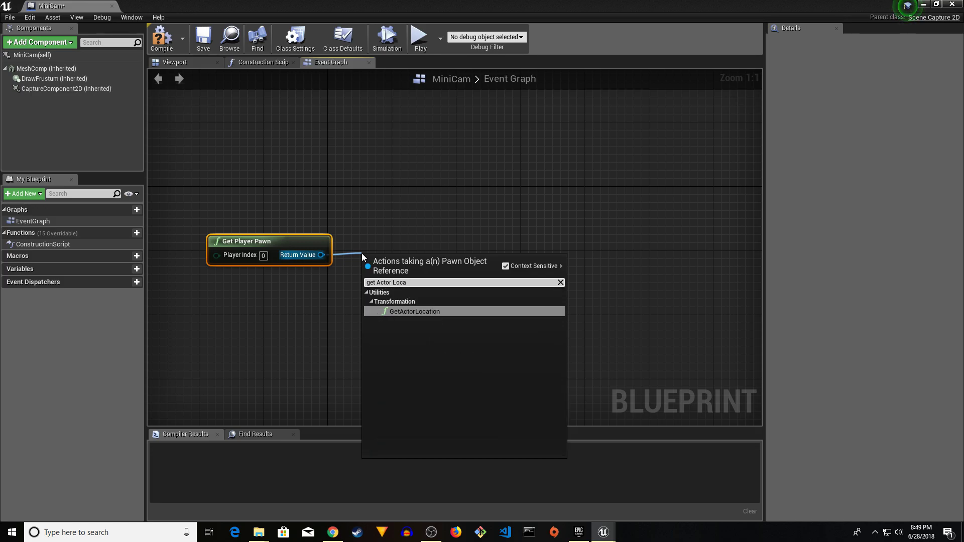
{"action": "key", "text": "Return"}
{"action": "left_click_drag", "start_coordinate": [416, 265], "coordinate": [406, 237]}
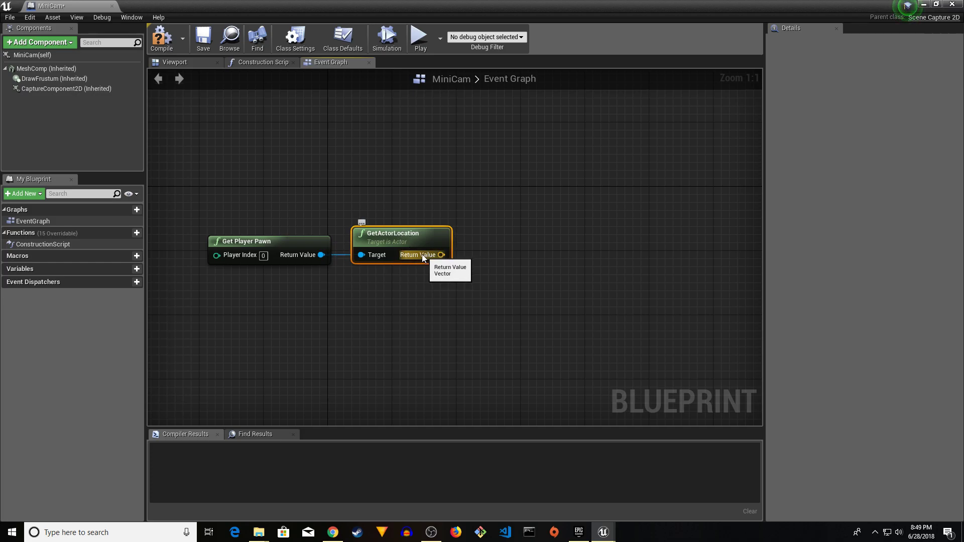
{"action": "right_click", "coordinate": [441, 256]}
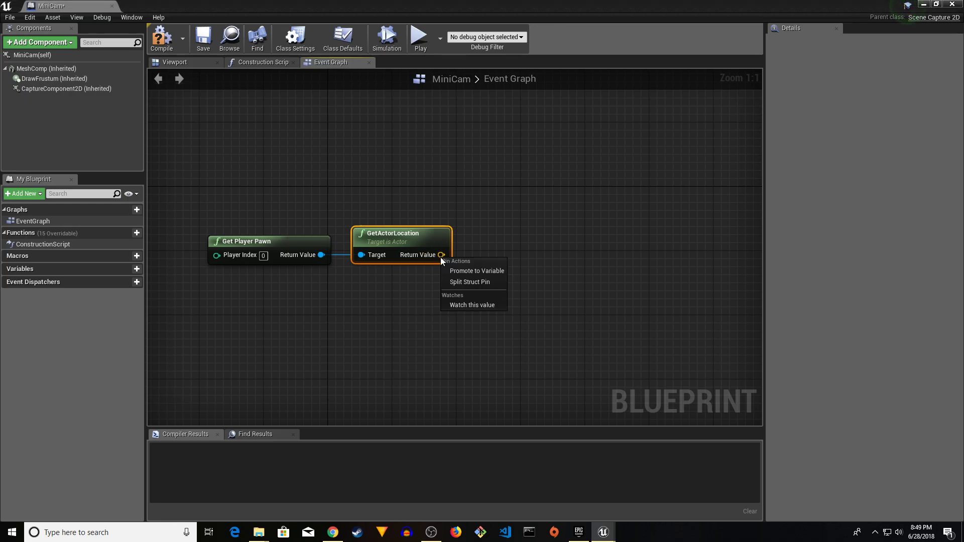
{"action": "left_click", "coordinate": [464, 283]}
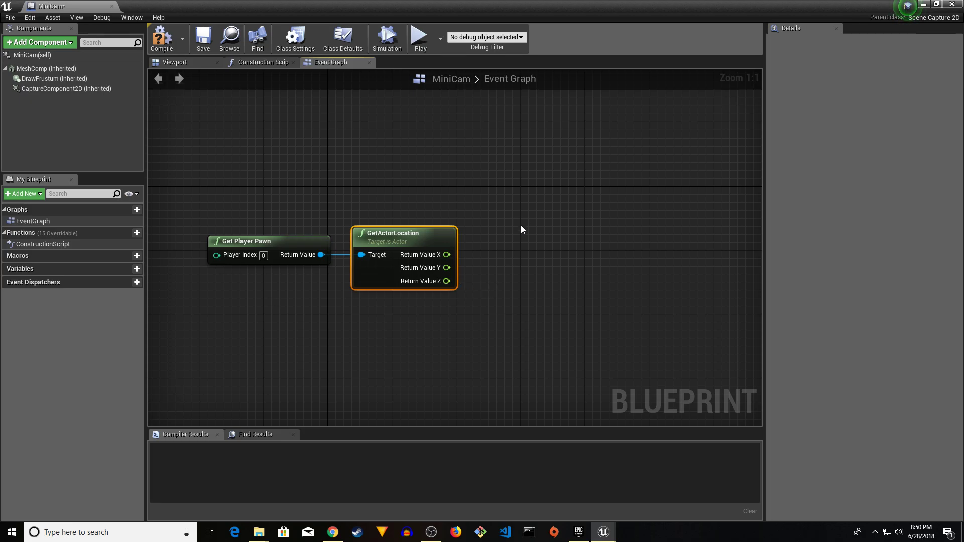
Add a SetActorLocation node and place it beside the GetActorLocation node
{"action": "right_click", "coordinate": [520, 205]}
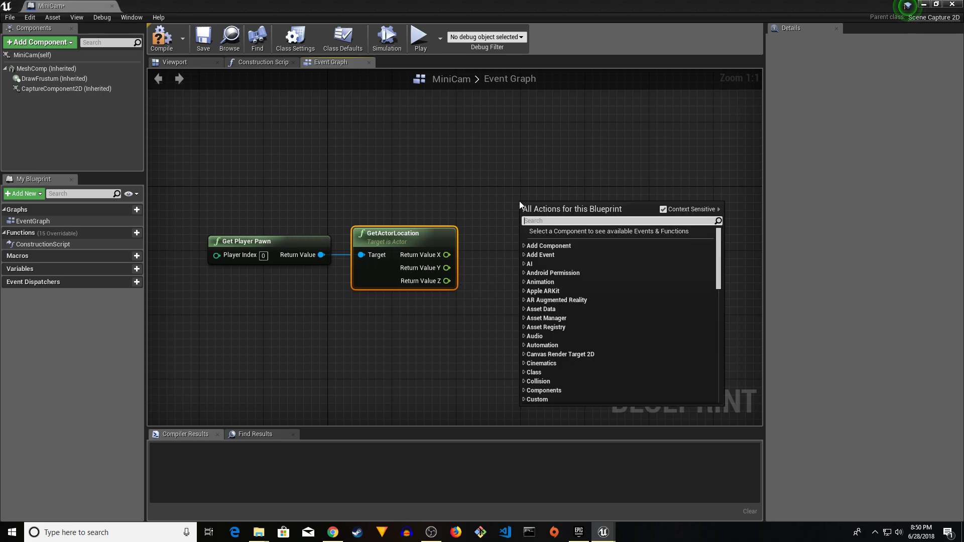
{"action": "type", "text": "set Actor"}
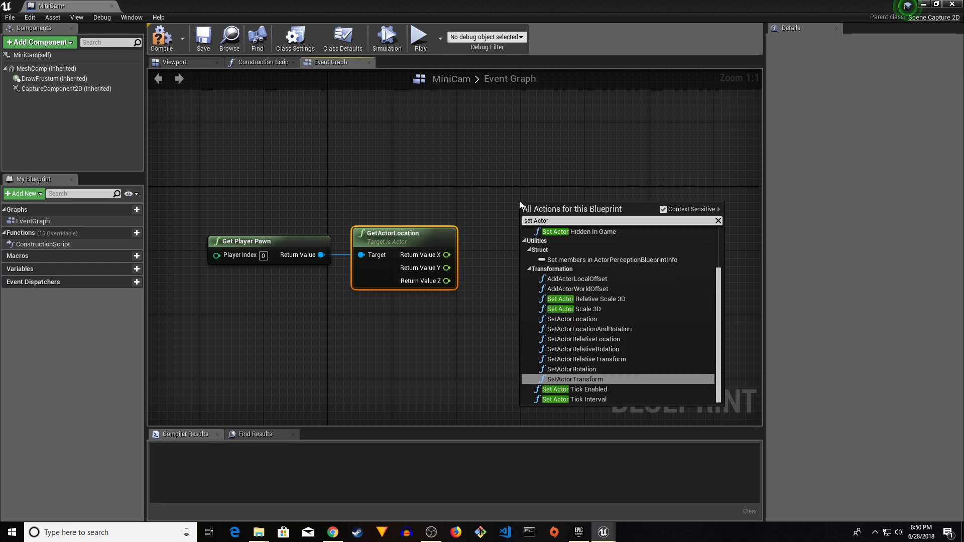
{"action": "type", "text": " Location"}
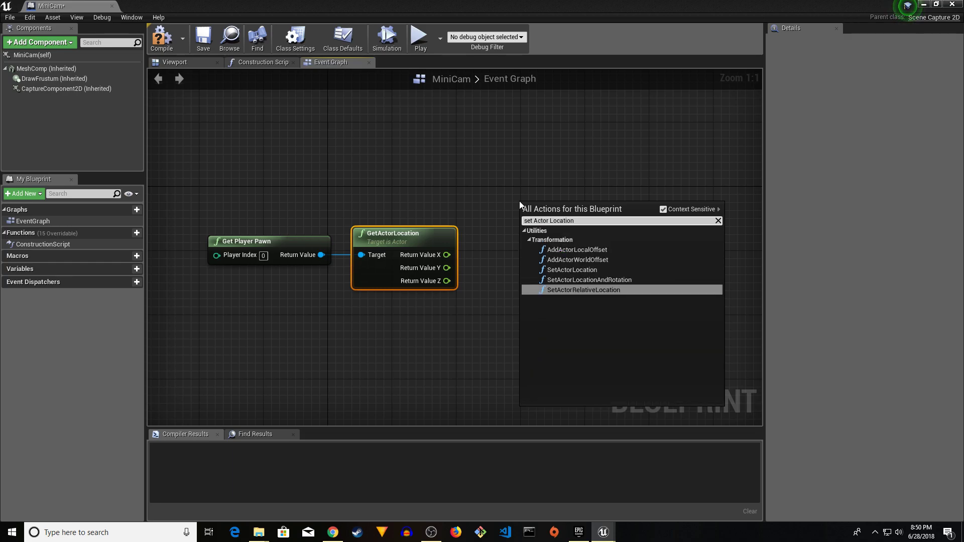
{"action": "key", "text": "Up"}
{"action": "key", "text": "Up"}
{"action": "key", "text": "Return"}
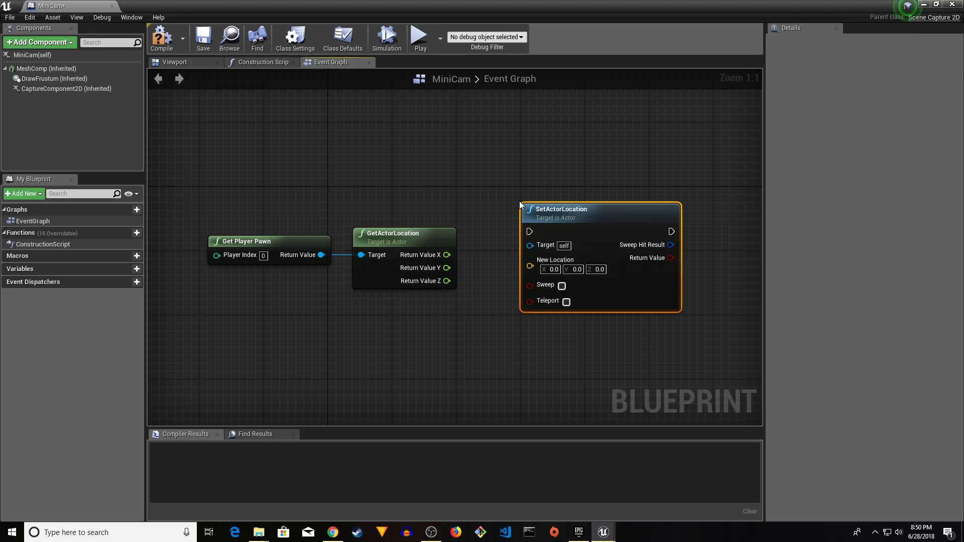
{"action": "left_click_drag", "start_coordinate": [573, 204], "coordinate": [549, 197]}
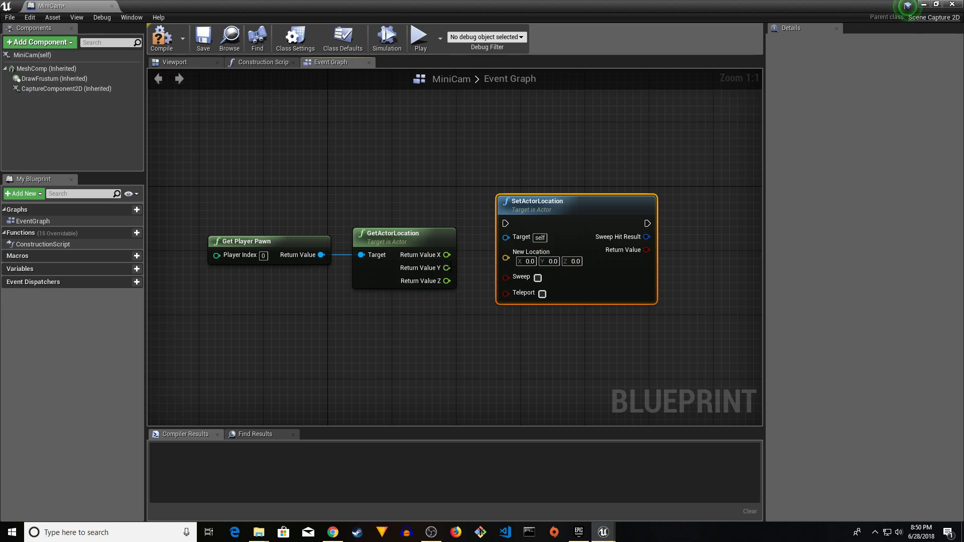
Split SetActorLocation's New Location pin and connect the player pawn's location X and Y to it
{"action": "left_click_drag", "start_coordinate": [446, 255], "coordinate": [513, 263]}
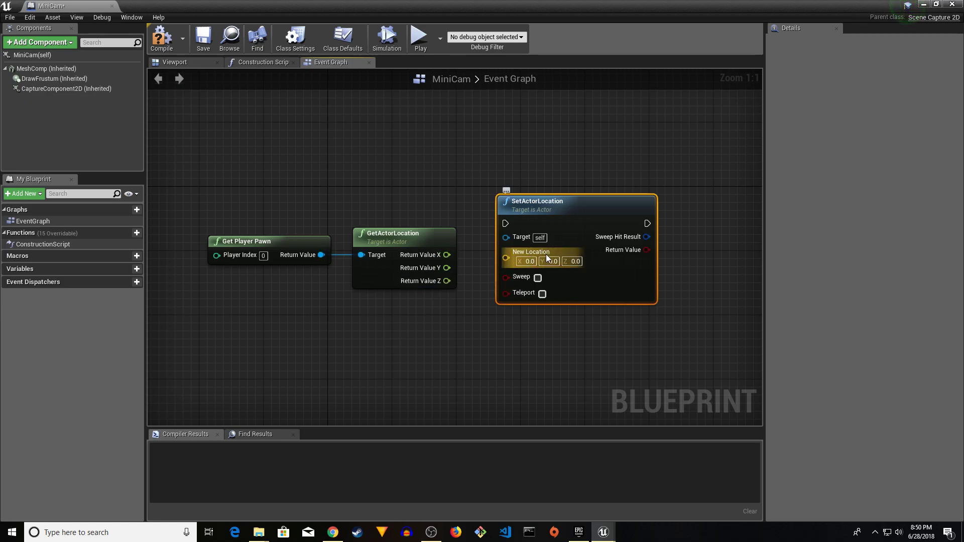
{"action": "right_click", "coordinate": [506, 258]}
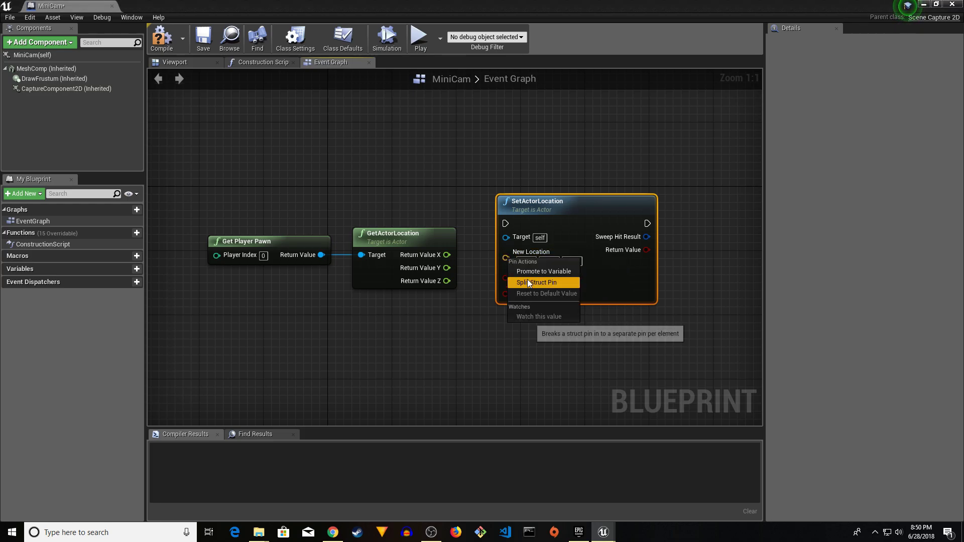
{"action": "left_click", "coordinate": [531, 282]}
{"action": "left_click_drag", "start_coordinate": [446, 254], "coordinate": [505, 265]}
Duplicate GetActorLocation with self as target, place it below the original, and connect its Z value to New Location Z
{"action": "left_click", "coordinate": [411, 234]}
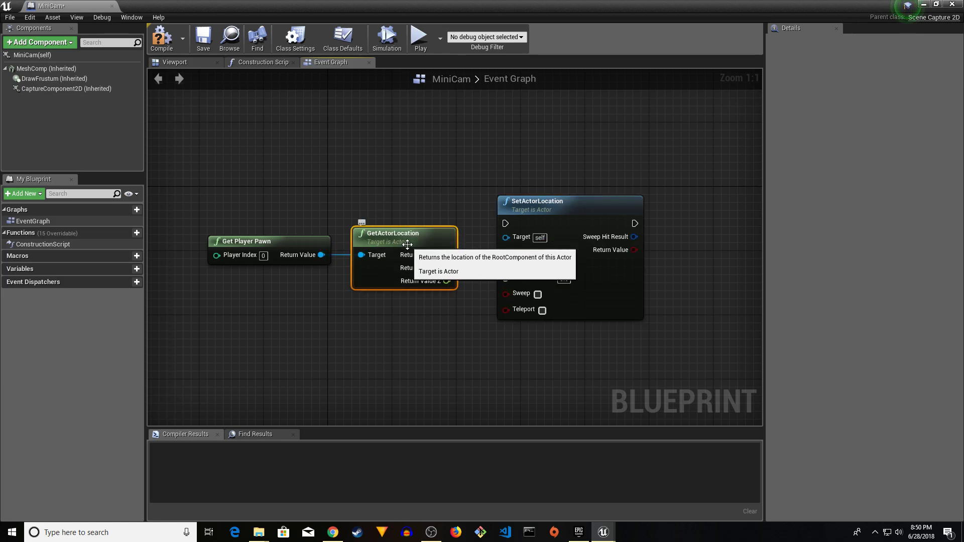
{"action": "key", "text": "ctrl+c"}
{"action": "key", "text": "ctrl+v"}
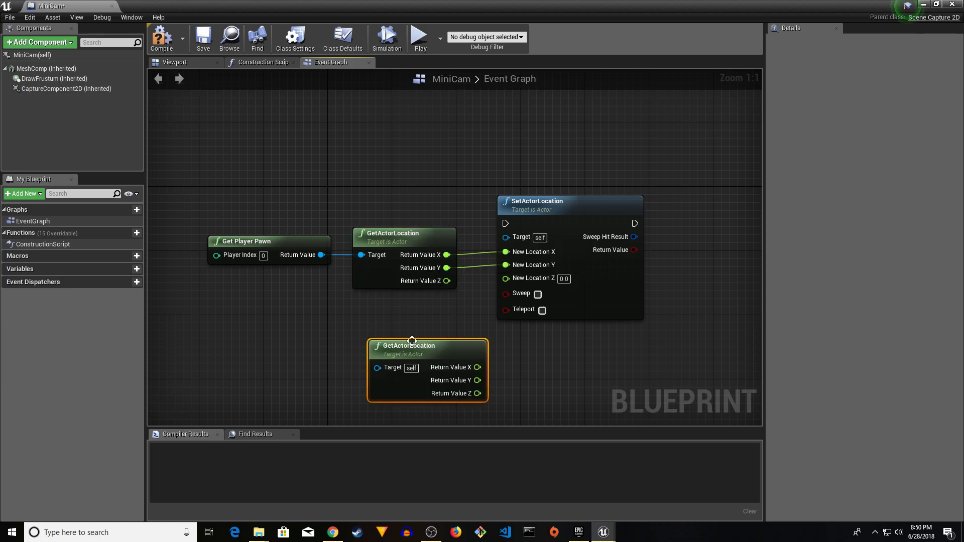
{"action": "left_click_drag", "start_coordinate": [435, 347], "coordinate": [404, 314]}
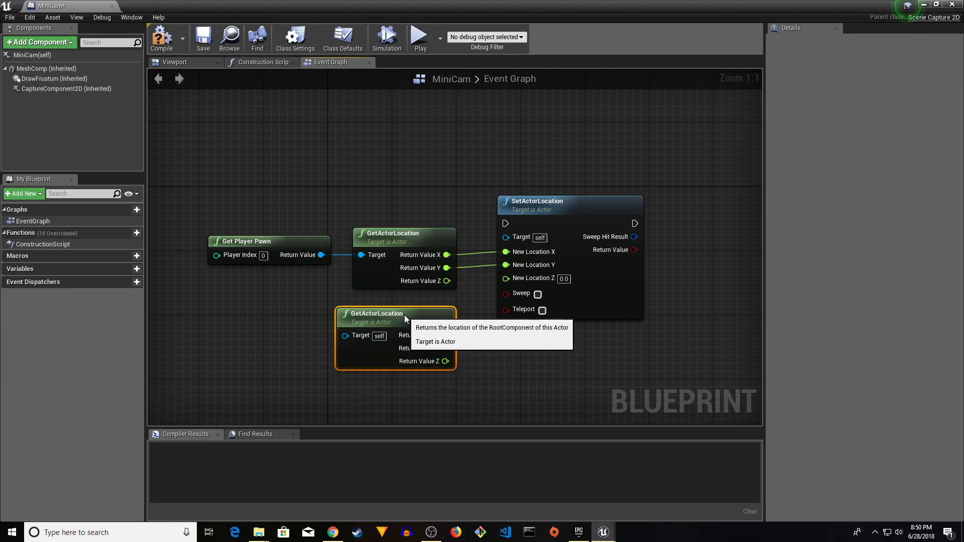
{"action": "left_click_drag", "start_coordinate": [446, 360], "coordinate": [508, 279]}
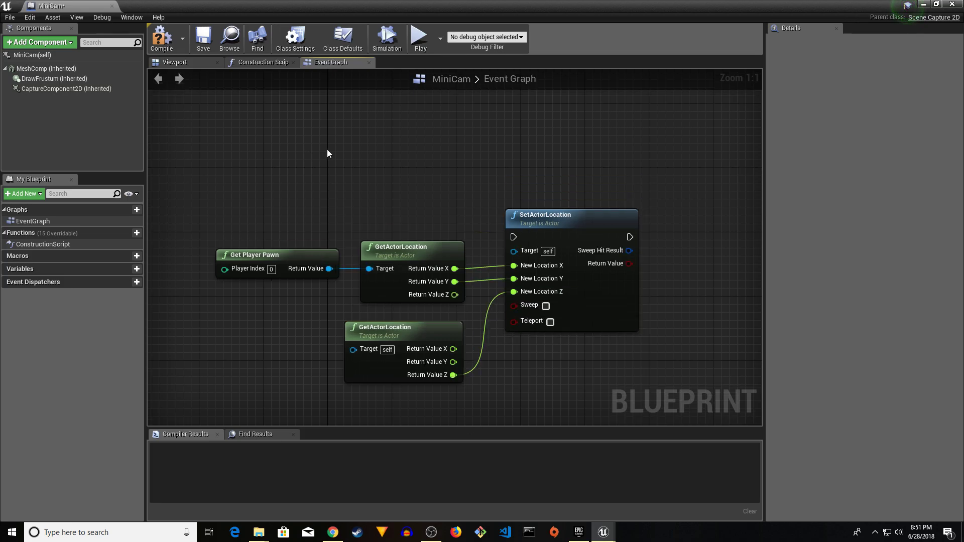
Add a custom event named OutSideTick beside SetActorLocation and connect its execution output to that node
{"action": "right_click", "coordinate": [327, 149]}
{"action": "type", "text": "custom"}
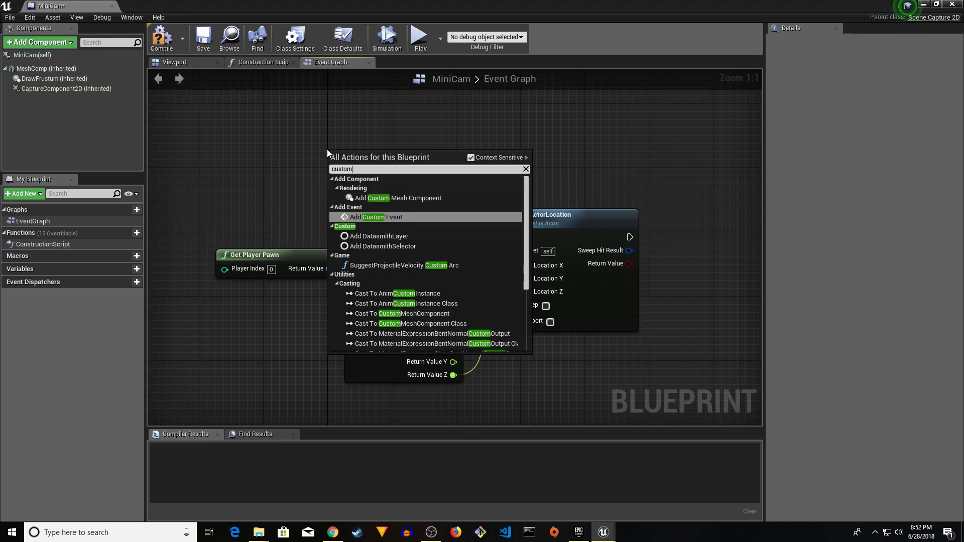
{"action": "key", "text": "Return"}
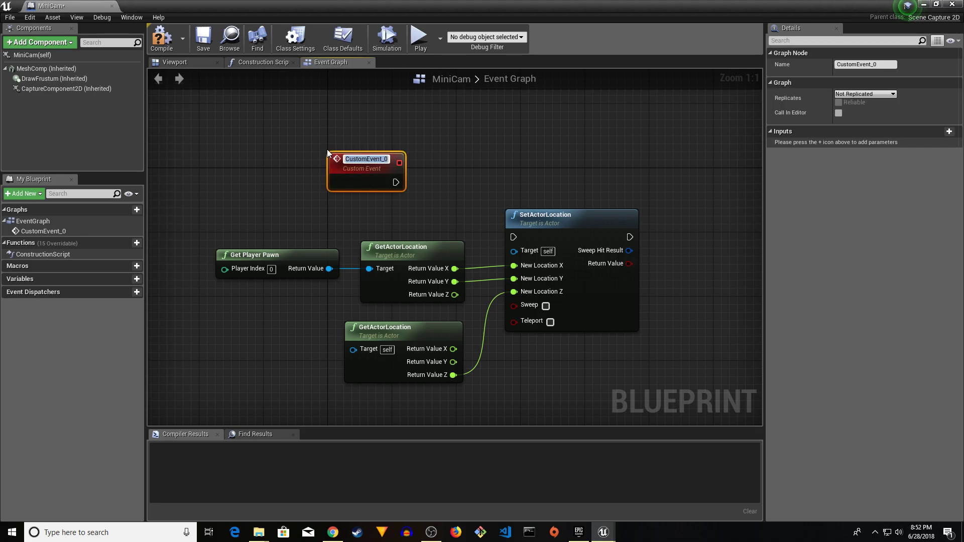
{"action": "type", "text": "0utSideTick"}
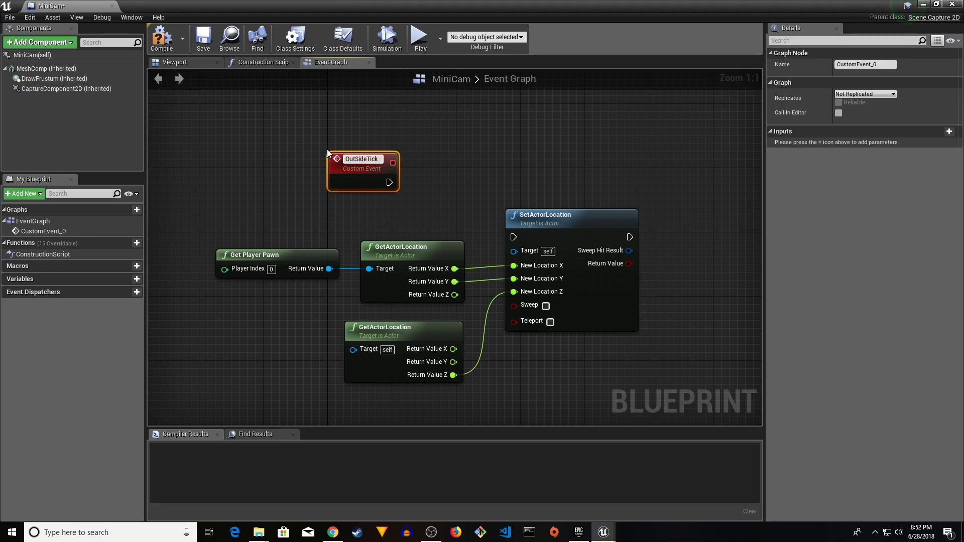
{"action": "key", "text": "Return"}
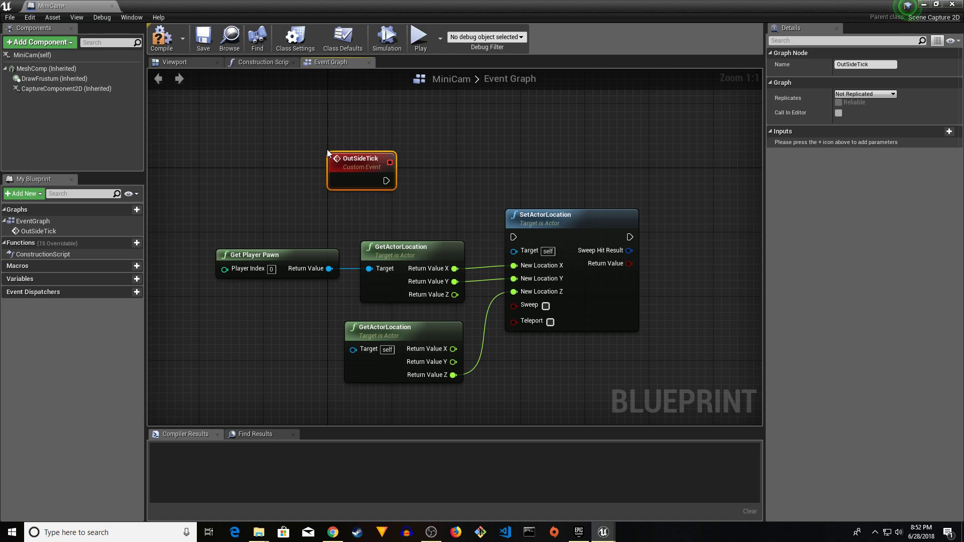
{"action": "left_click_drag", "start_coordinate": [364, 163], "coordinate": [514, 237]}
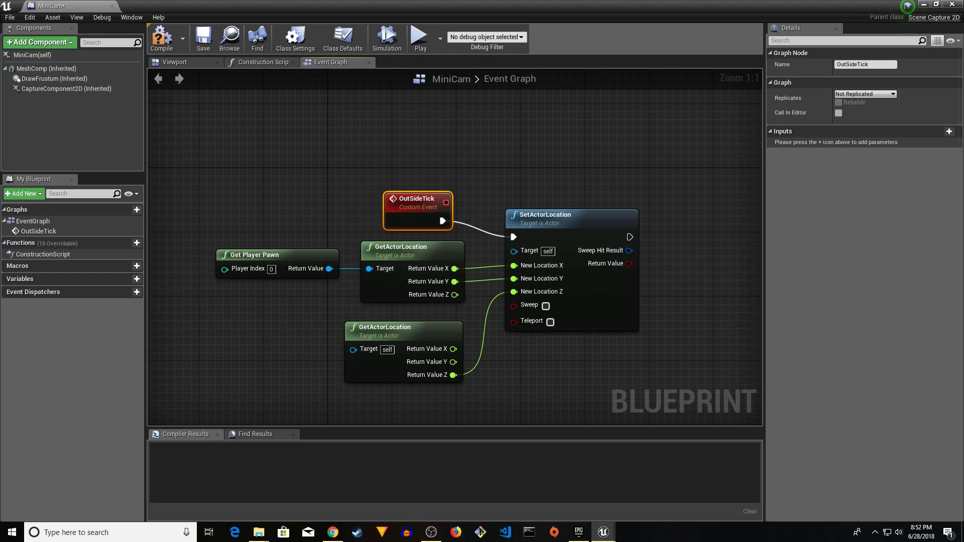
Compile and save the MiniCam blueprint, and close its editor
{"action": "left_click", "coordinate": [162, 37]}
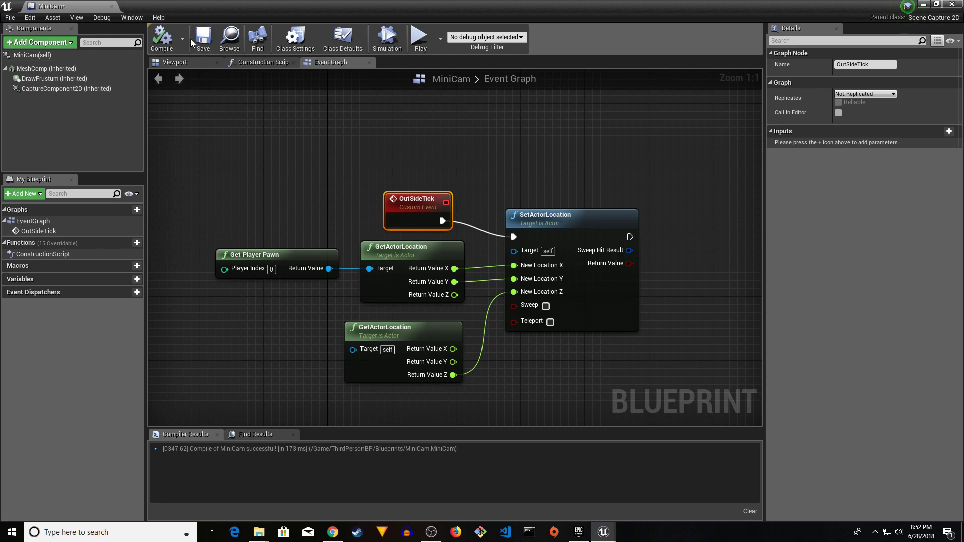
{"action": "left_click", "coordinate": [201, 40]}
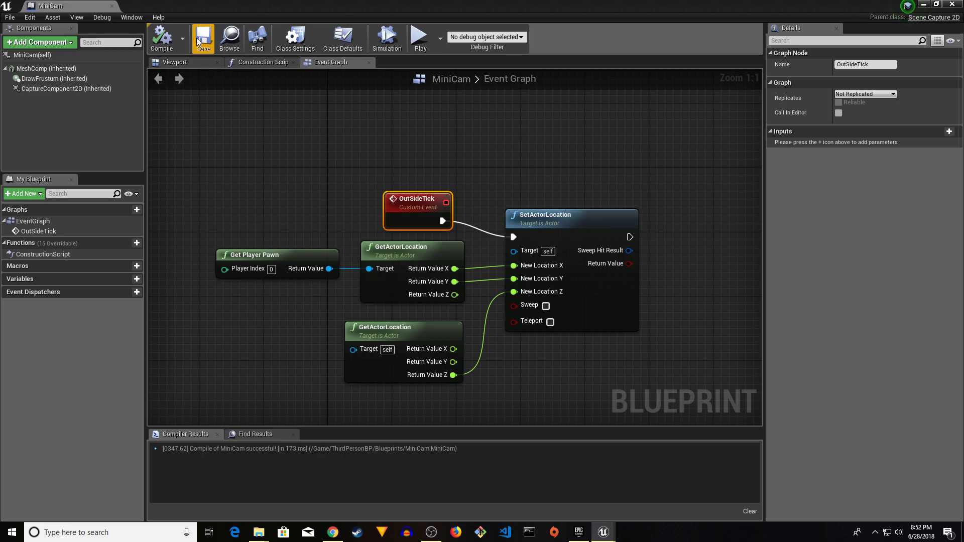
{"action": "left_click", "coordinate": [953, 5]}
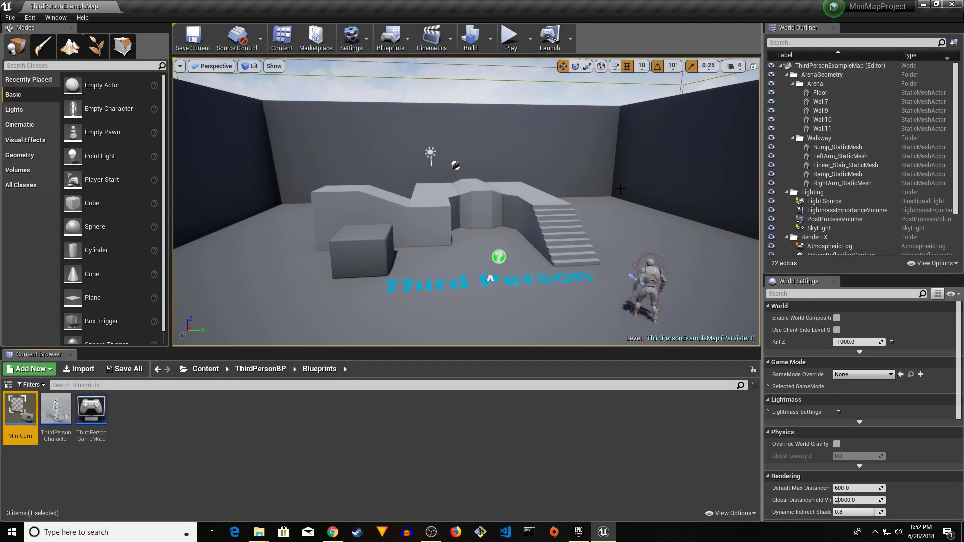
Create a Widget Blueprint named MiniMapWidget in the Blueprints folder and open it for editing
{"action": "right_click", "coordinate": [136, 424]}
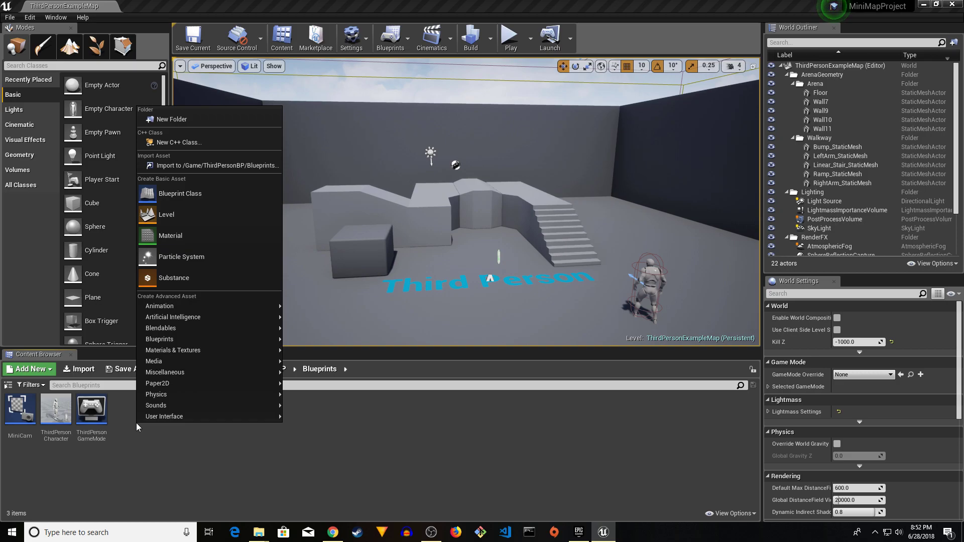
{"action": "mouse_move", "coordinate": [216, 417]}
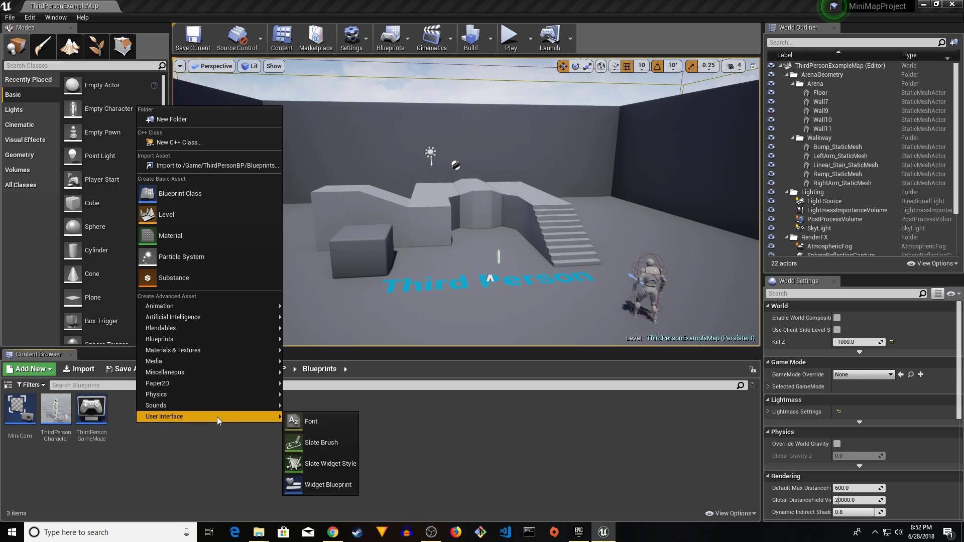
{"action": "left_click", "coordinate": [336, 483]}
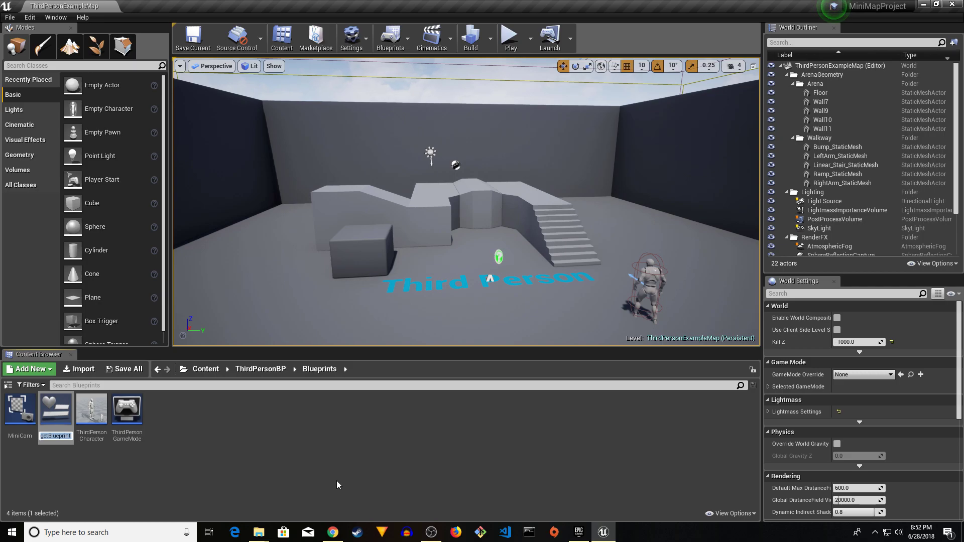
{"action": "type", "text": "MiniMapWidget"}
{"action": "key", "text": "Return"}
{"action": "double_click", "coordinate": [56, 417]}
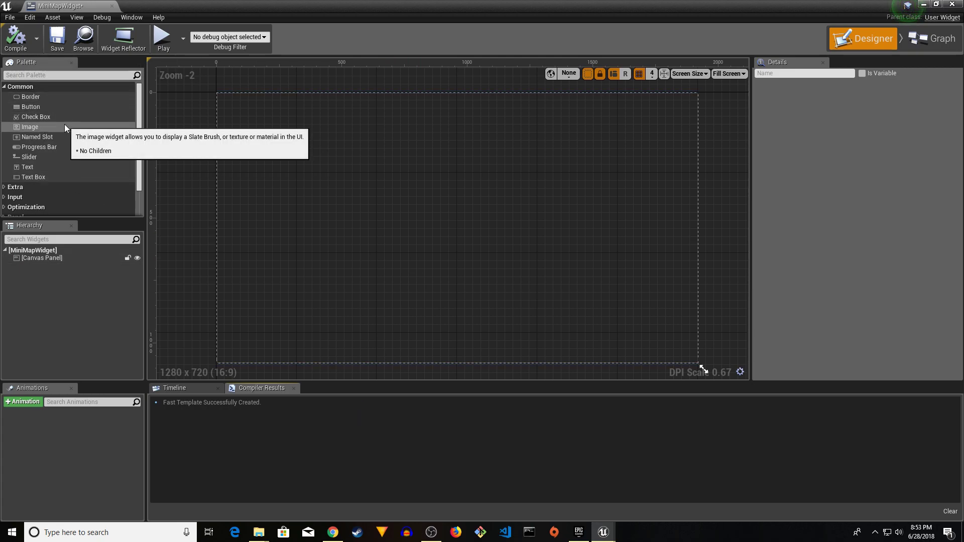
Add an Image widget about 404 by 358 in size and place it in the canvas's upper-right corner
{"action": "left_click", "coordinate": [15, 89]}
{"action": "left_click", "coordinate": [15, 88]}
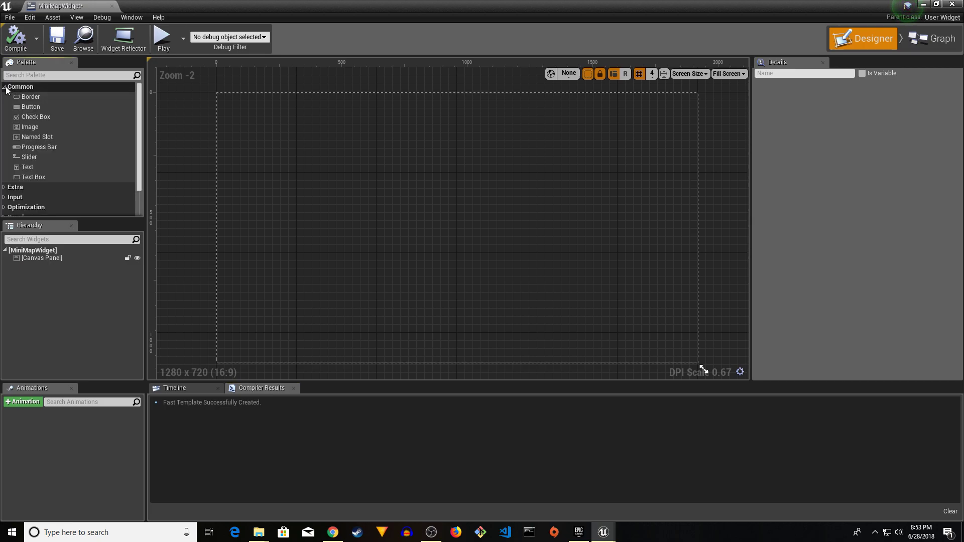
{"action": "left_click_drag", "start_coordinate": [23, 129], "coordinate": [537, 298]}
{"action": "left_click_drag", "start_coordinate": [508, 267], "coordinate": [667, 159]}
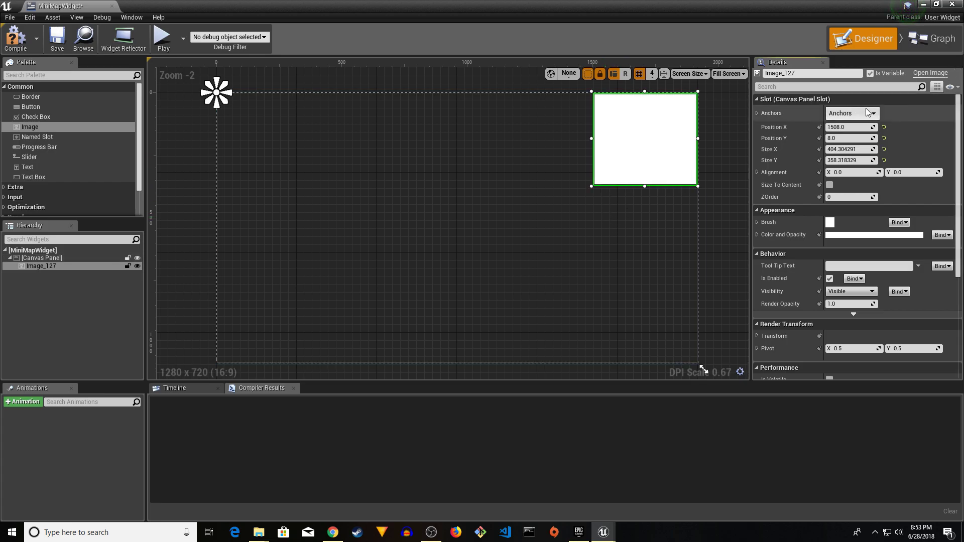
Anchor the image to the canvas's top-right corner, then compile, save and close MiniMapWidget
{"action": "left_click", "coordinate": [845, 115]}
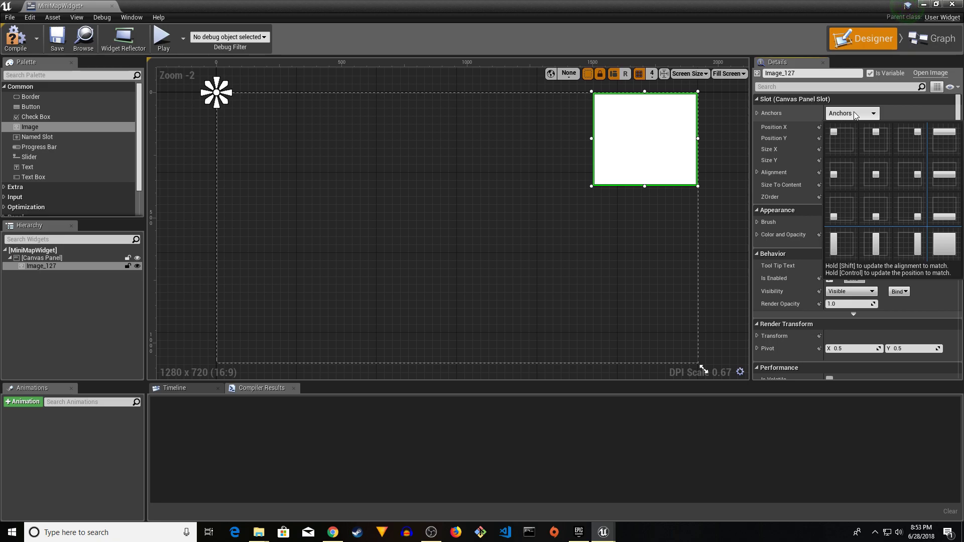
{"action": "left_click", "coordinate": [849, 113]}
{"action": "left_click", "coordinate": [851, 113]}
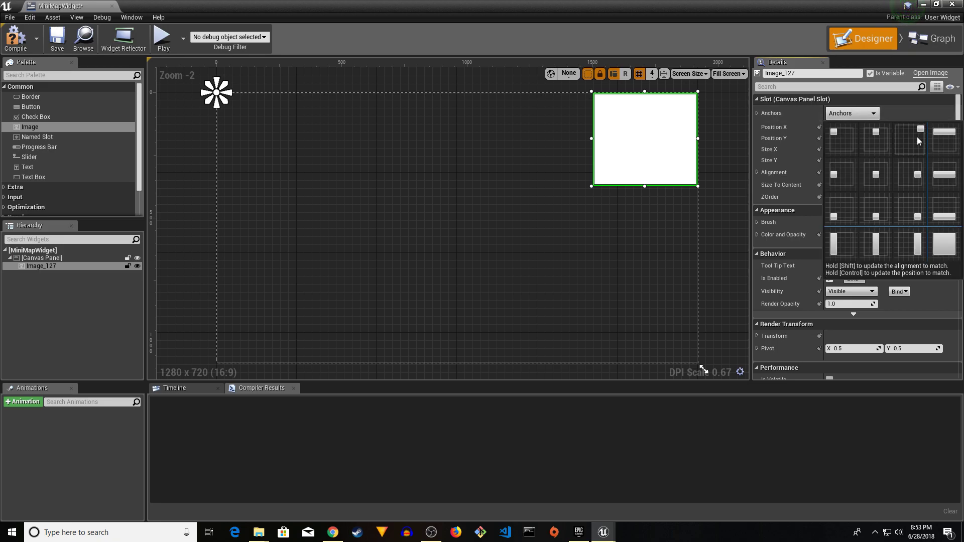
{"action": "left_click", "coordinate": [915, 131]}
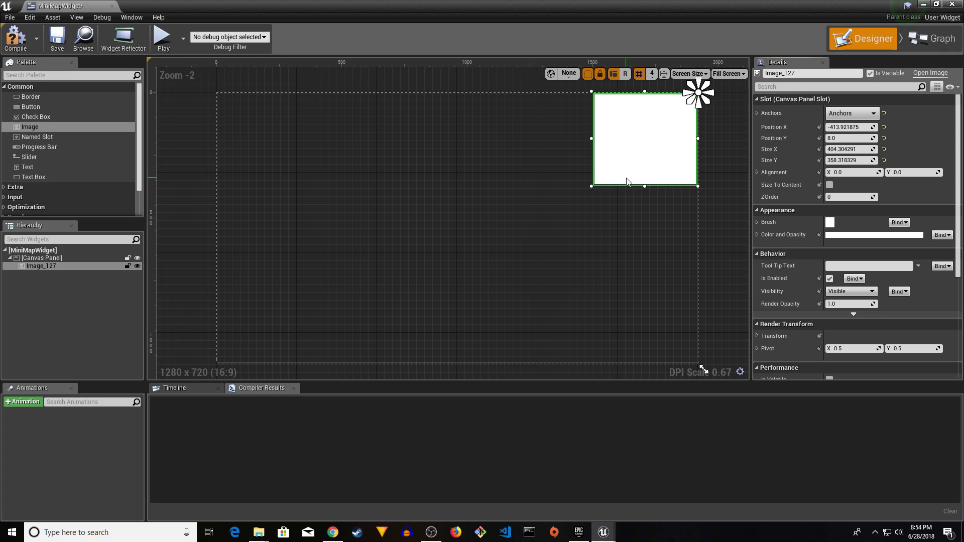
{"action": "left_click", "coordinate": [56, 35]}
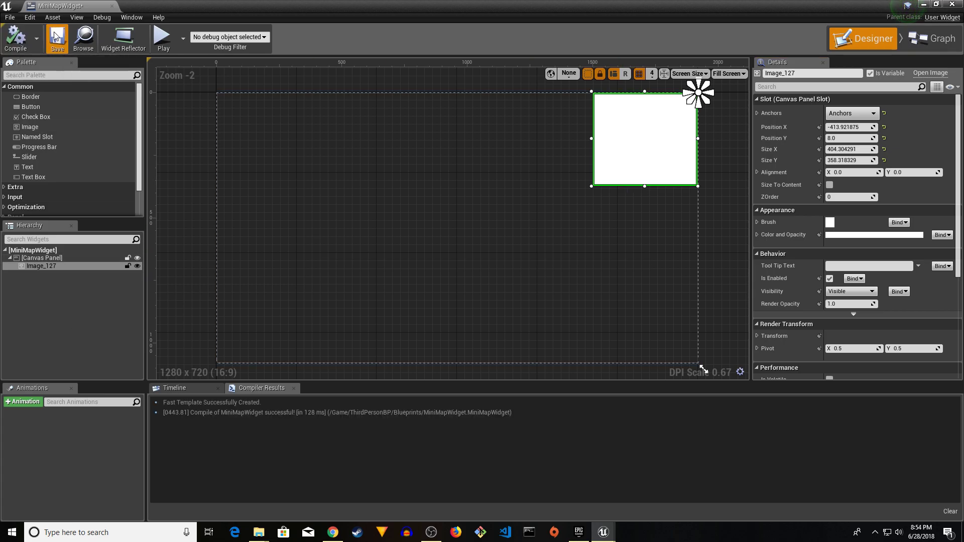
{"action": "left_click", "coordinate": [952, 4]}
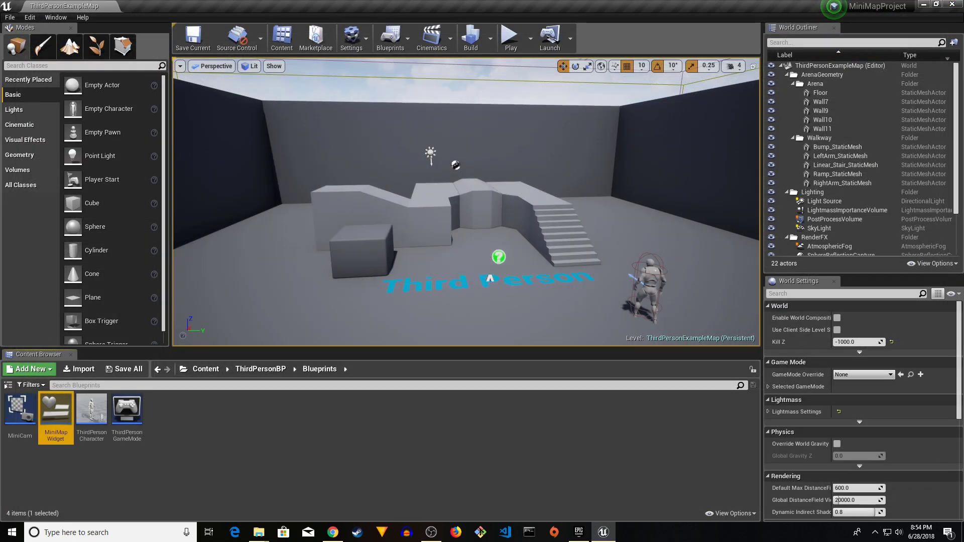
Create a Render Target named MapRendering in the Blueprints folder and open it for editing
{"action": "right_click", "coordinate": [198, 444]}
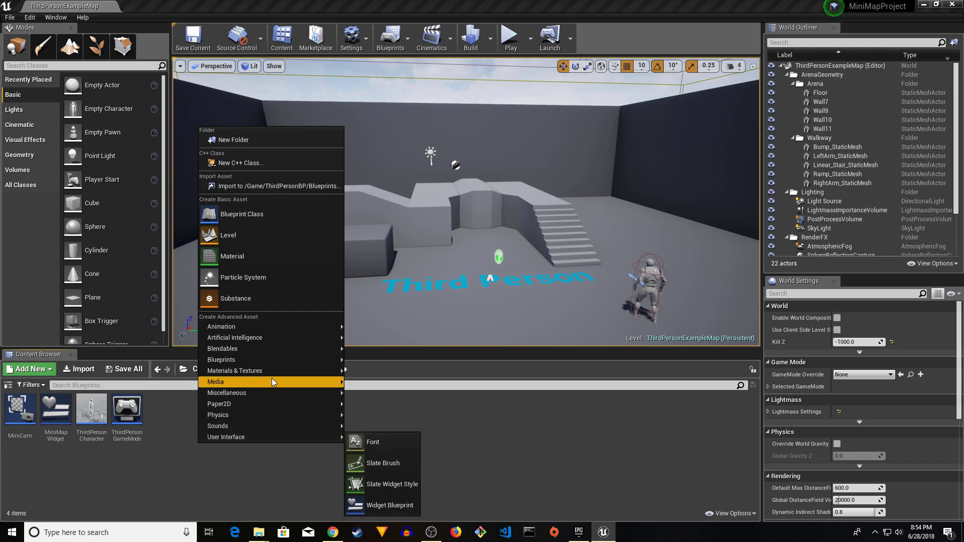
{"action": "mouse_move", "coordinate": [303, 370]}
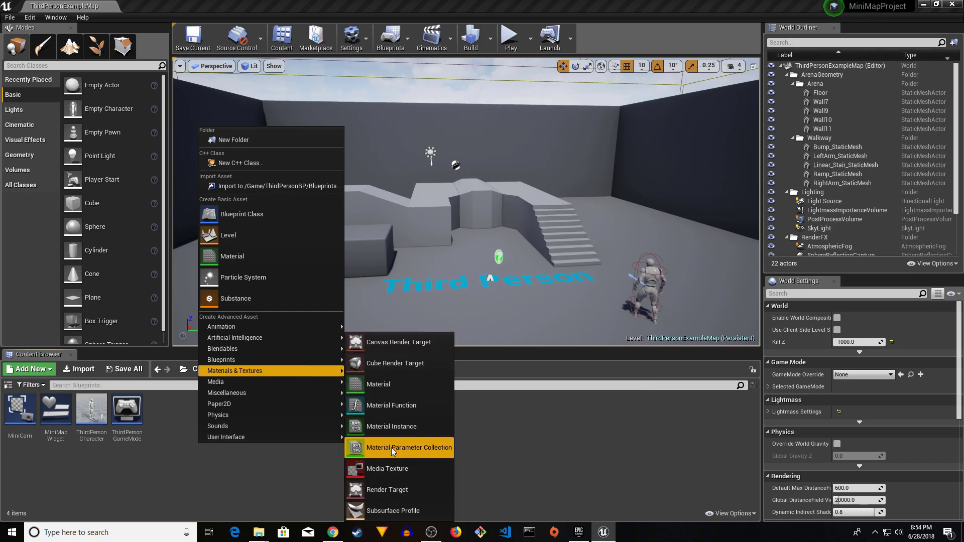
{"action": "left_click", "coordinate": [395, 492]}
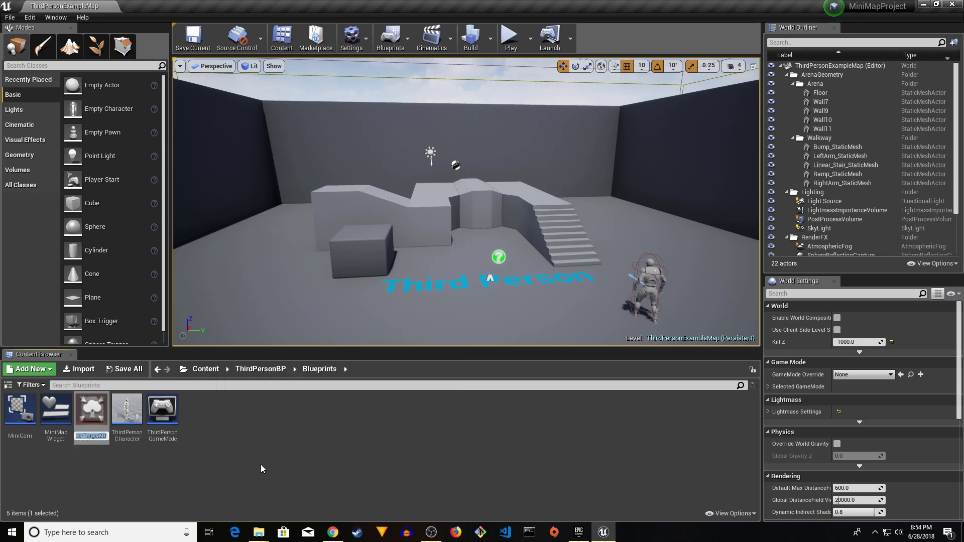
{"action": "type", "text": "MapRendering"}
{"action": "key", "text": "Return"}
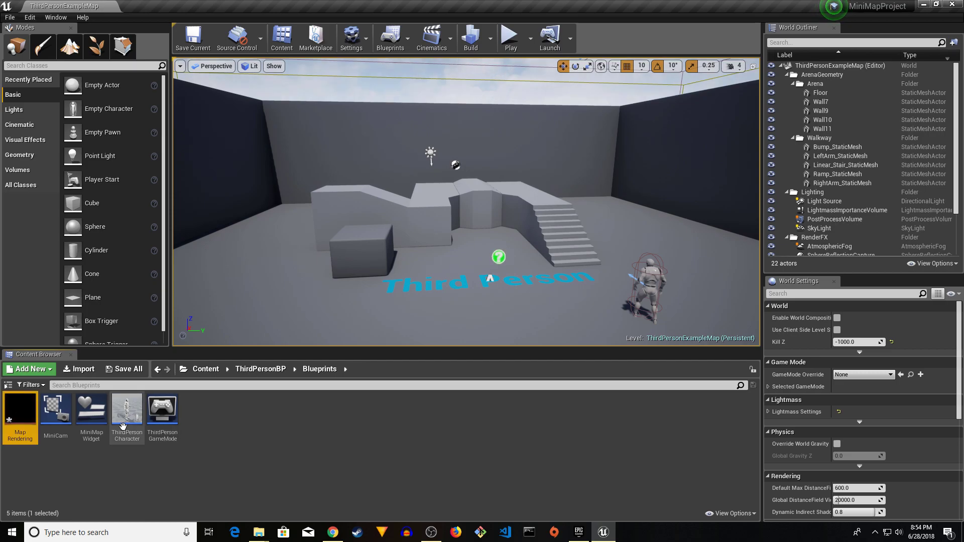
{"action": "double_click", "coordinate": [20, 413]}
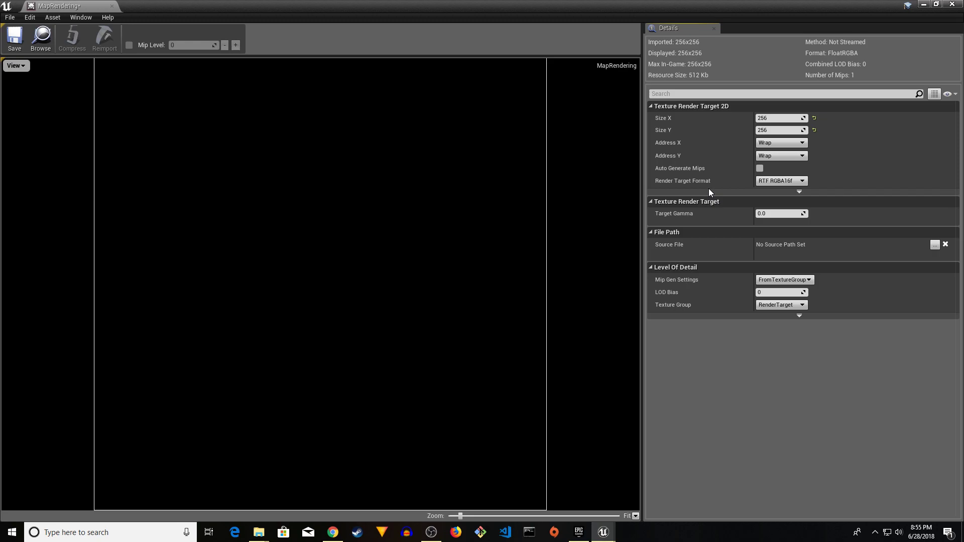
Set MapRendering's Texture Group to UI, and save and close the render target
{"action": "left_click", "coordinate": [783, 306]}
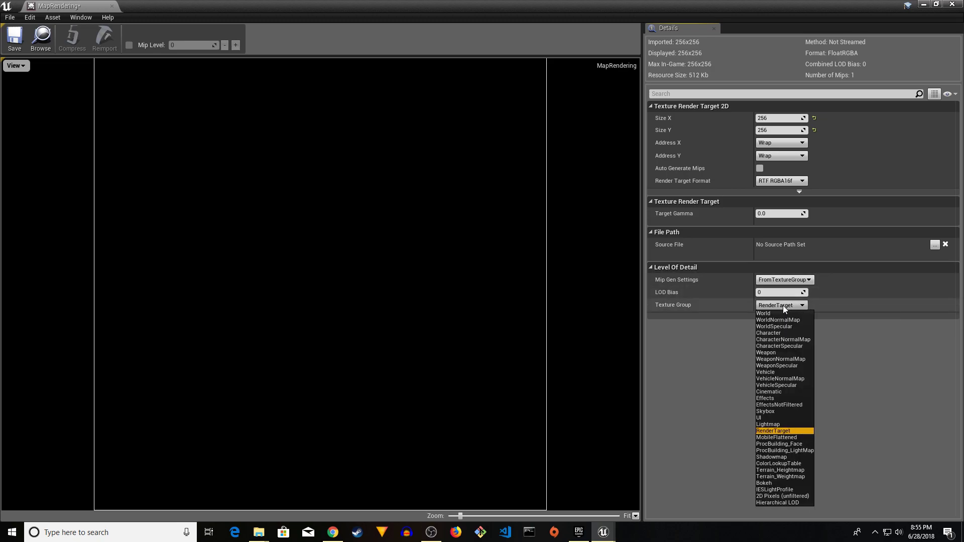
{"action": "left_click", "coordinate": [771, 418]}
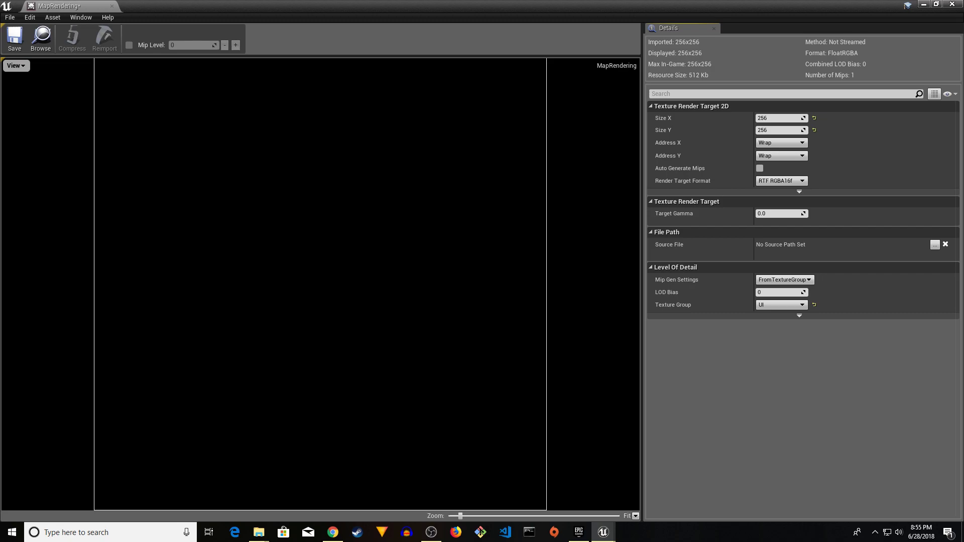
{"action": "left_click", "coordinate": [13, 39]}
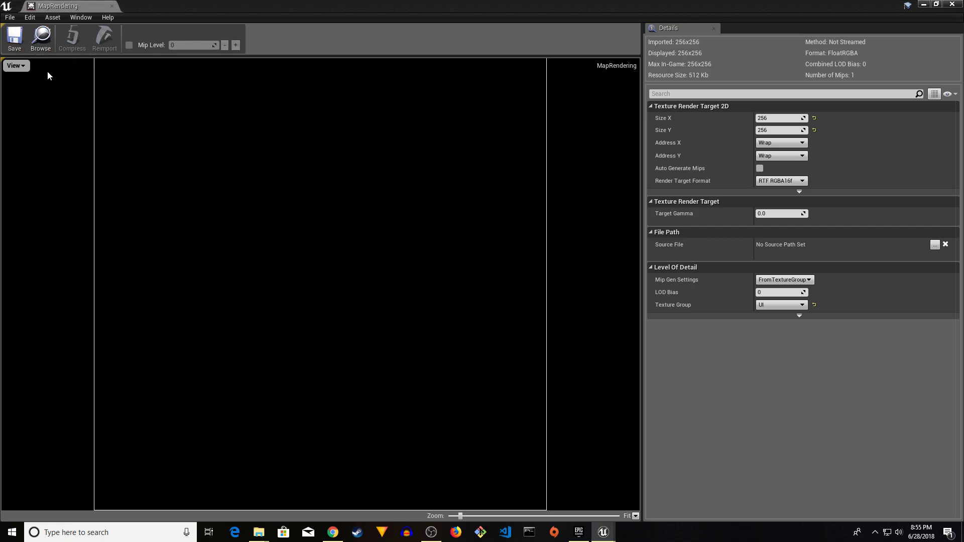
{"action": "left_click", "coordinate": [954, 5]}
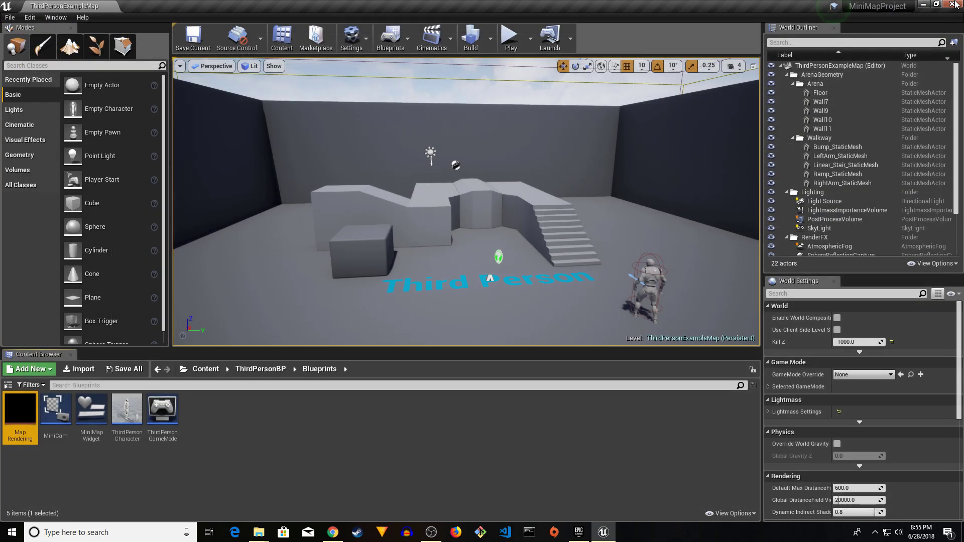
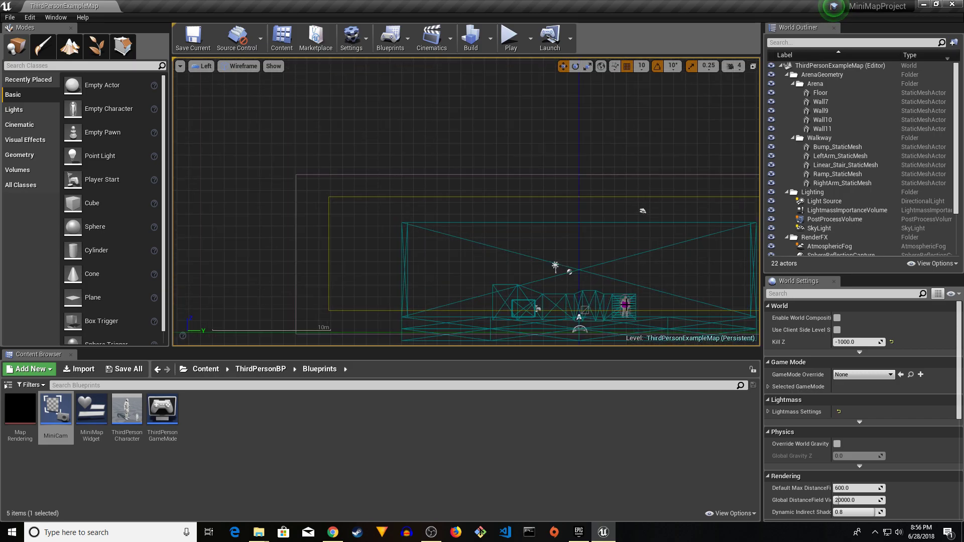
Place a MiniCam actor in the level high above the third person character, using the Left wireframe view
{"action": "scroll", "coordinate": [654, 298], "scroll_direction": "down", "scroll_amount": 1}
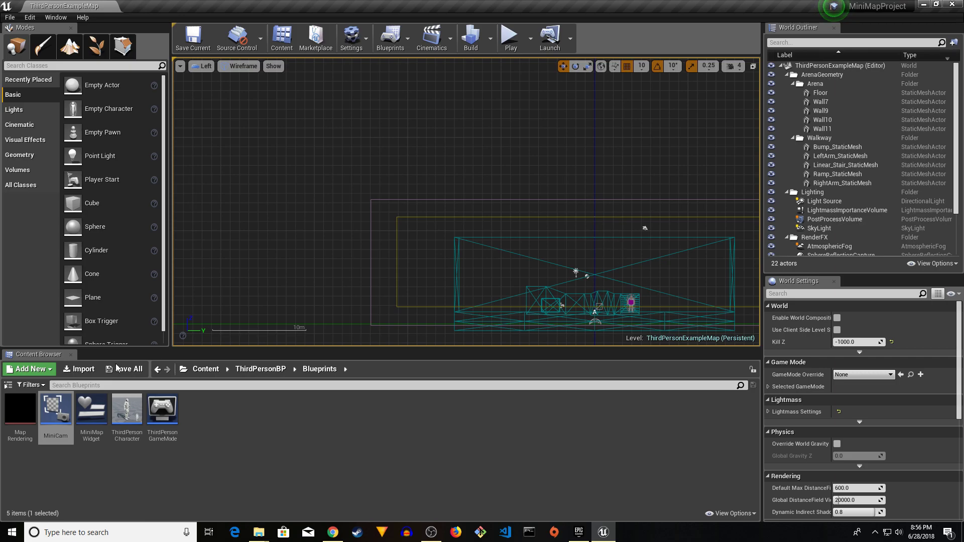
{"action": "left_click_drag", "start_coordinate": [55, 409], "coordinate": [679, 218]}
Lower MiniCam slightly and align it above the character in the Right view, then return to the Left view
{"action": "left_click", "coordinate": [202, 66]}
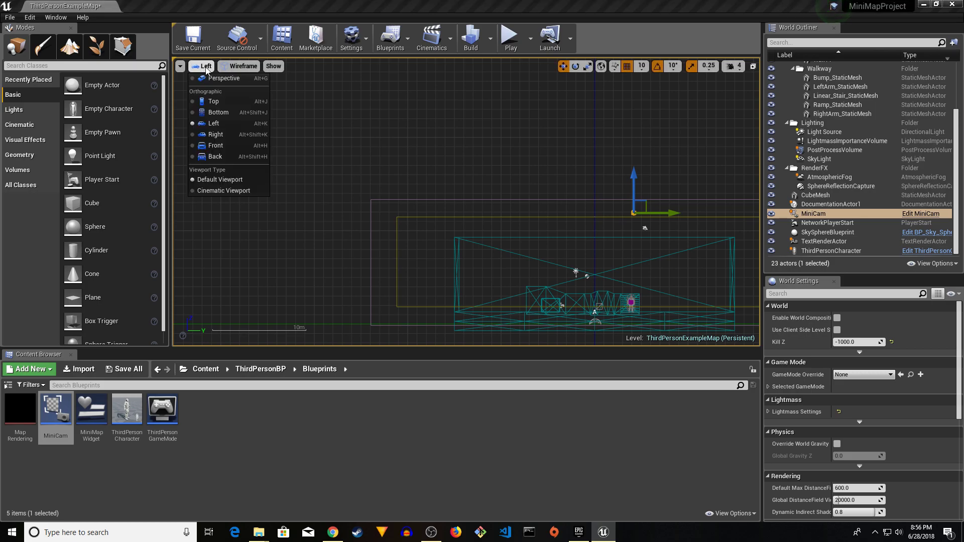
{"action": "left_click", "coordinate": [212, 134]}
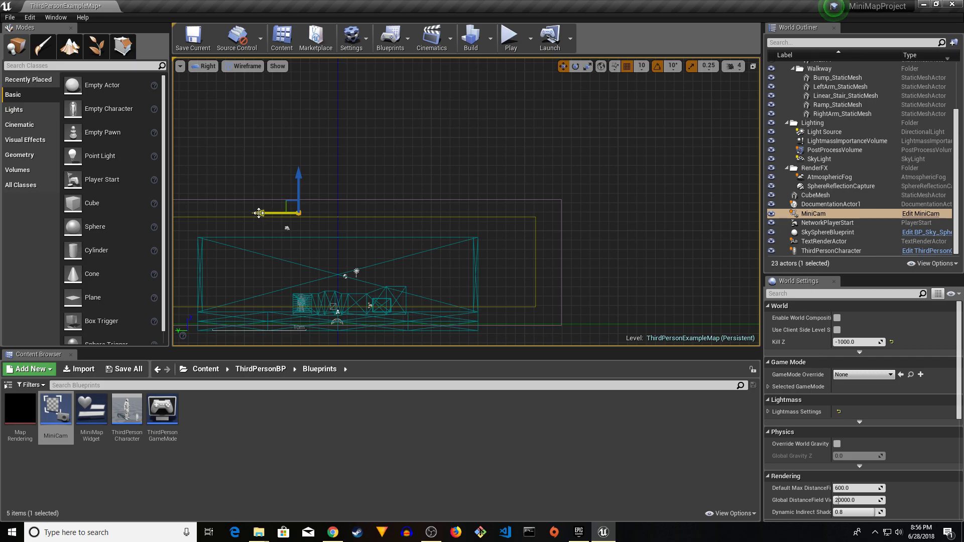
{"action": "left_click_drag", "start_coordinate": [257, 213], "coordinate": [261, 213]}
{"action": "mouse_move", "coordinate": [301, 173]}
{"action": "left_mouse_down"}
{"action": "mouse_move", "coordinate": [301, 192]}
{"action": "mouse_move", "coordinate": [302, 185]}
{"action": "left_mouse_up"}
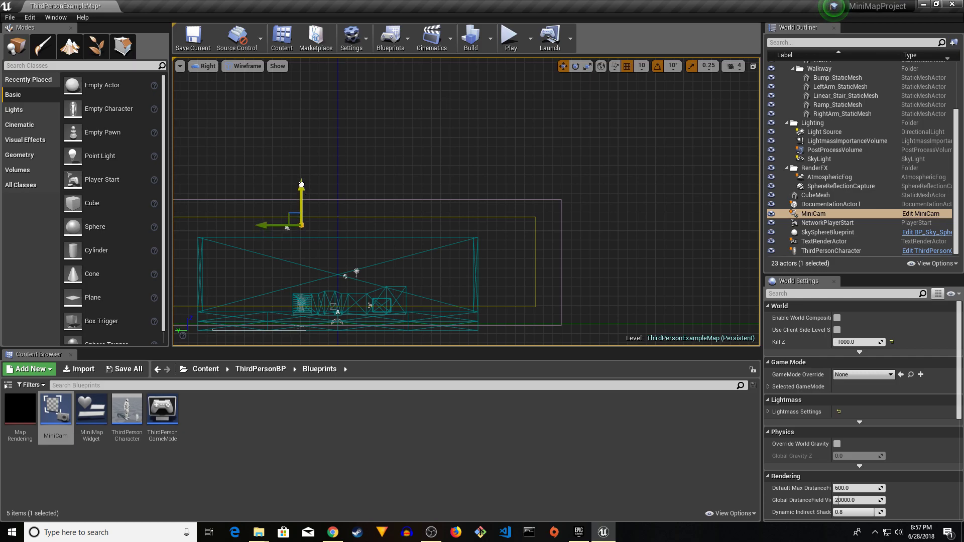
{"action": "left_click_drag", "start_coordinate": [266, 224], "coordinate": [266, 225]}
{"action": "left_click", "coordinate": [208, 66]}
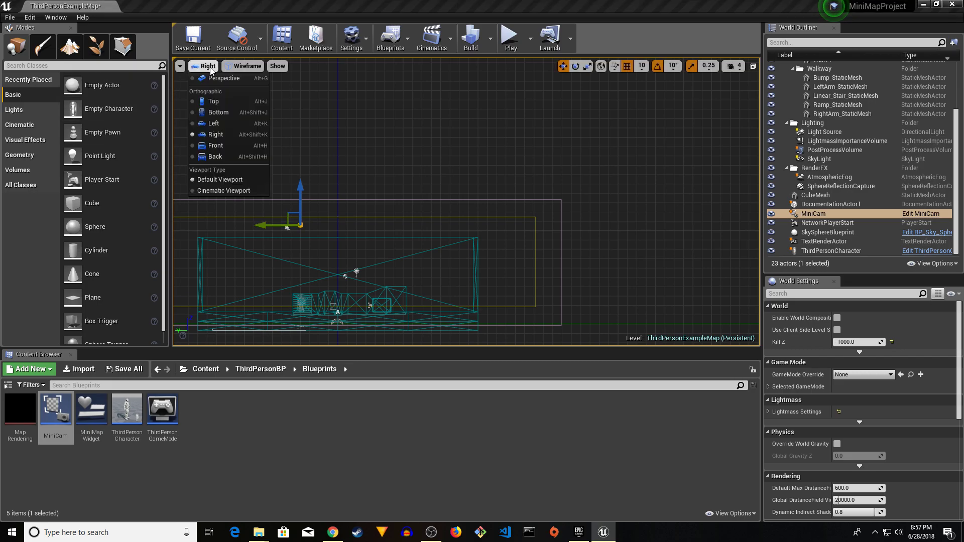
{"action": "left_click", "coordinate": [213, 125]}
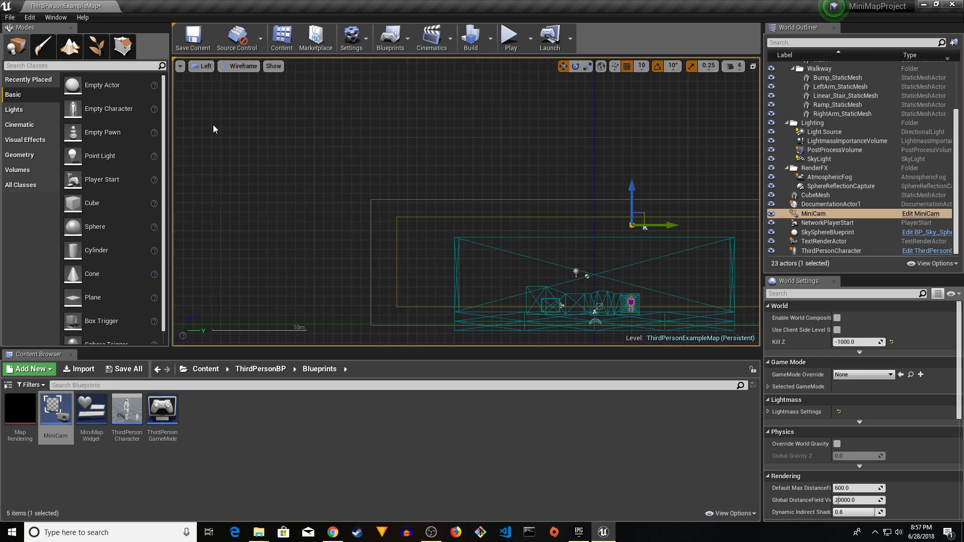
Move MiniCam directly above the third person character in the Front view, check it in the Back view, and return to Perspective
{"action": "left_click", "coordinate": [207, 66]}
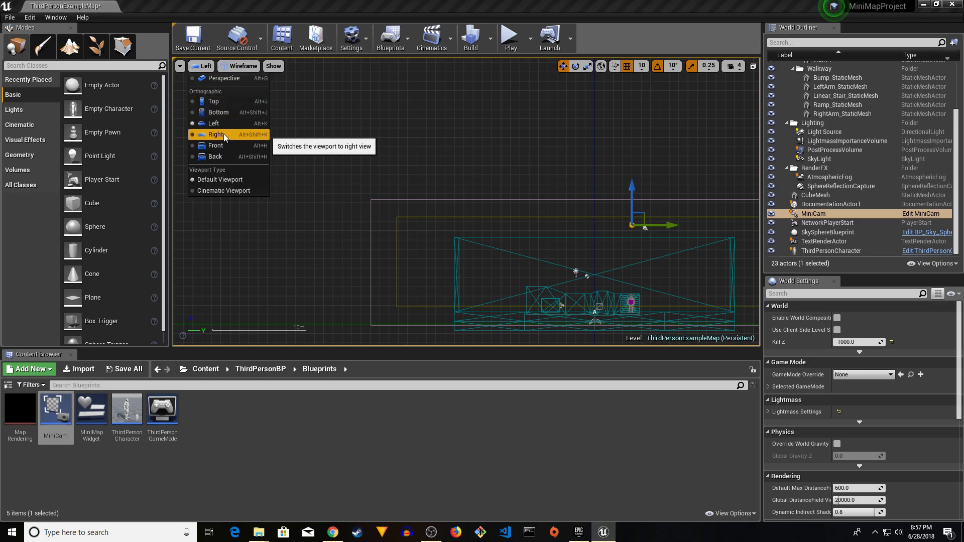
{"action": "left_click", "coordinate": [216, 146]}
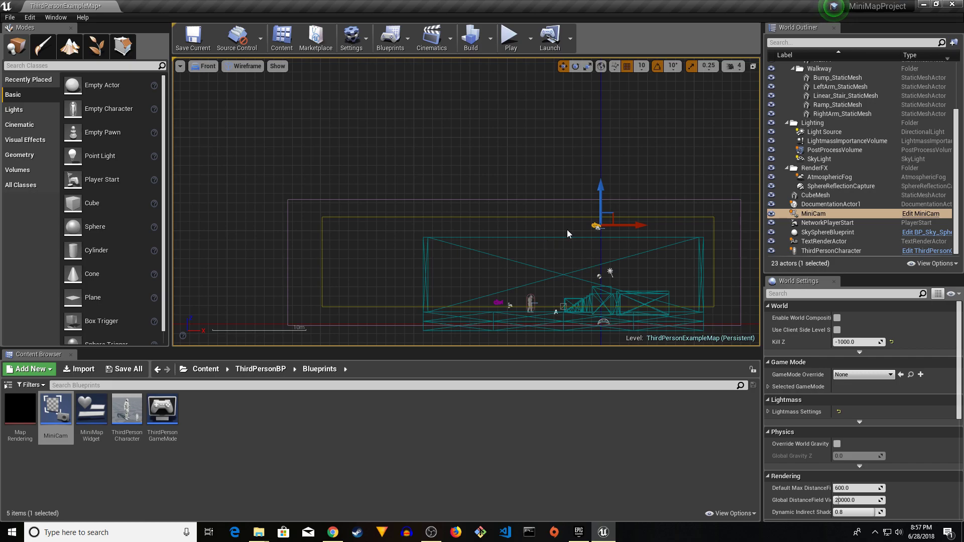
{"action": "left_click_drag", "start_coordinate": [636, 226], "coordinate": [572, 229]}
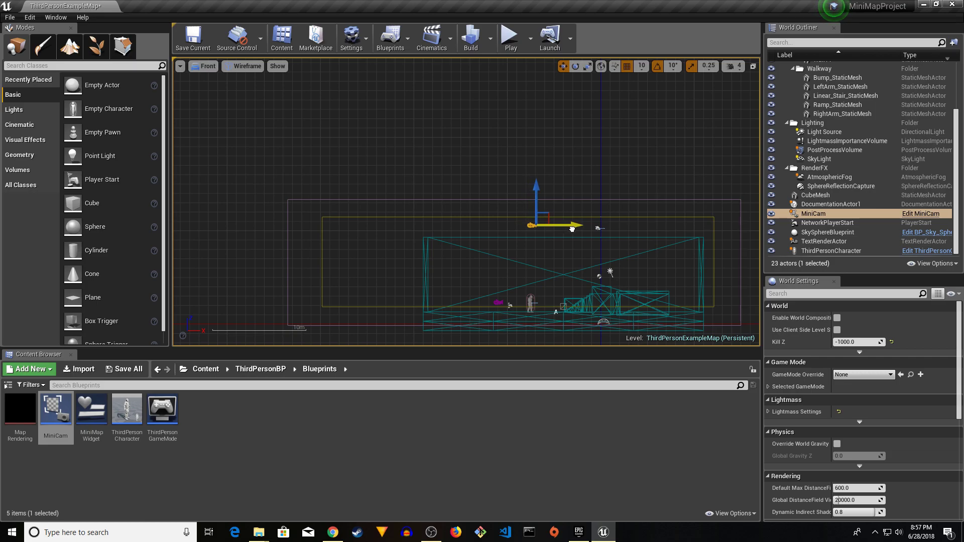
{"action": "left_click", "coordinate": [208, 70]}
{"action": "left_click", "coordinate": [208, 155]}
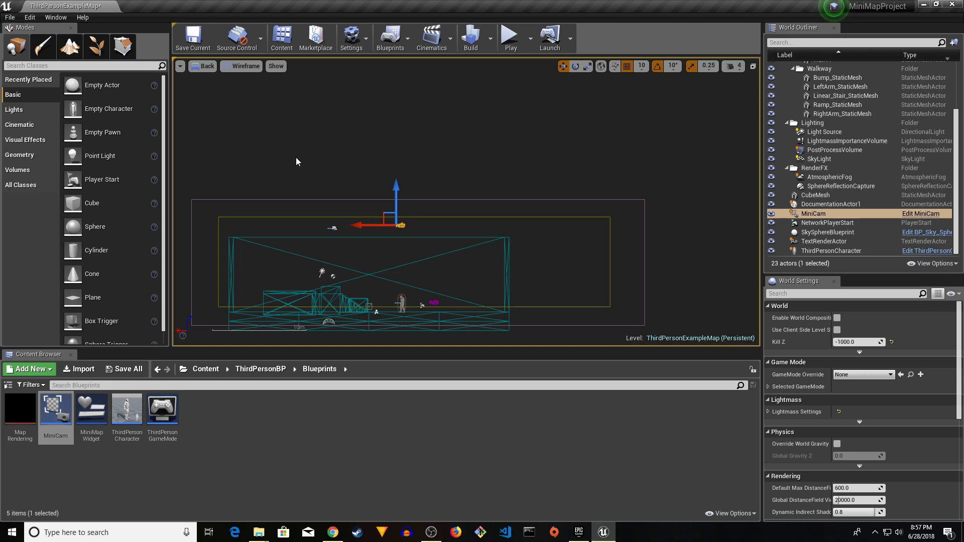
{"action": "scroll", "coordinate": [861, 402], "scroll_direction": "down", "scroll_amount": 5}
{"action": "left_click", "coordinate": [204, 66]}
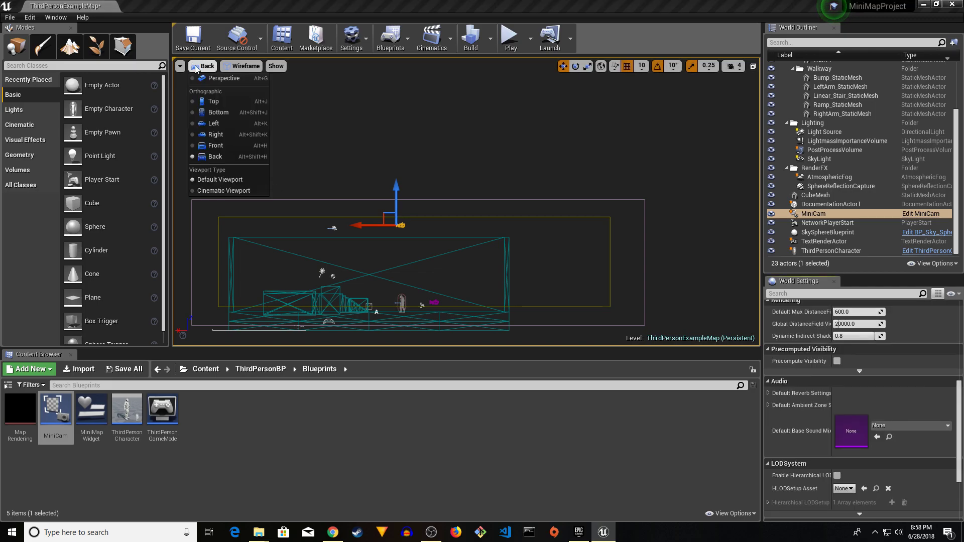
{"action": "left_click", "coordinate": [204, 78]}
Open the MiniCam blueprint and set CaptureComponent2D's Texture Target to MapRendering
{"action": "double_click", "coordinate": [55, 411]}
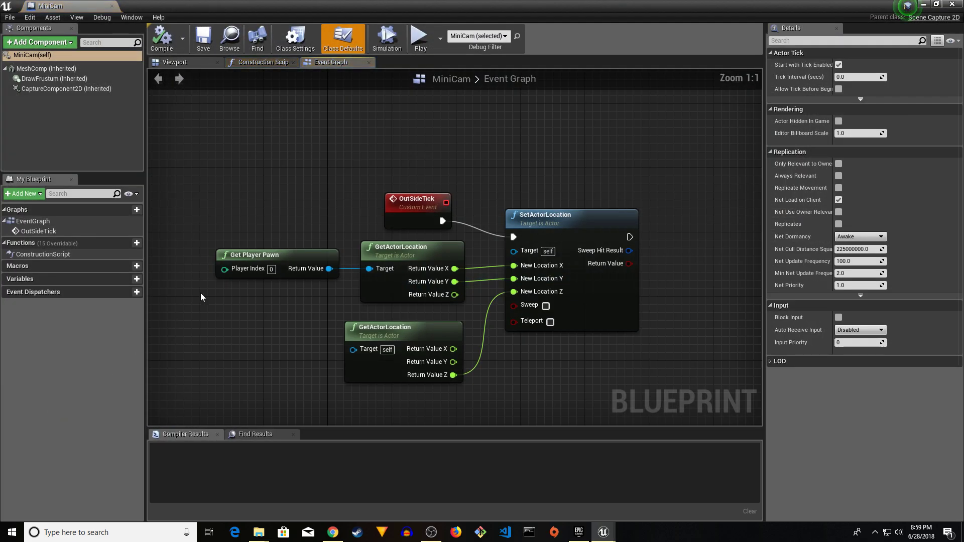
{"action": "left_click", "coordinate": [192, 62]}
{"action": "left_click", "coordinate": [59, 89]}
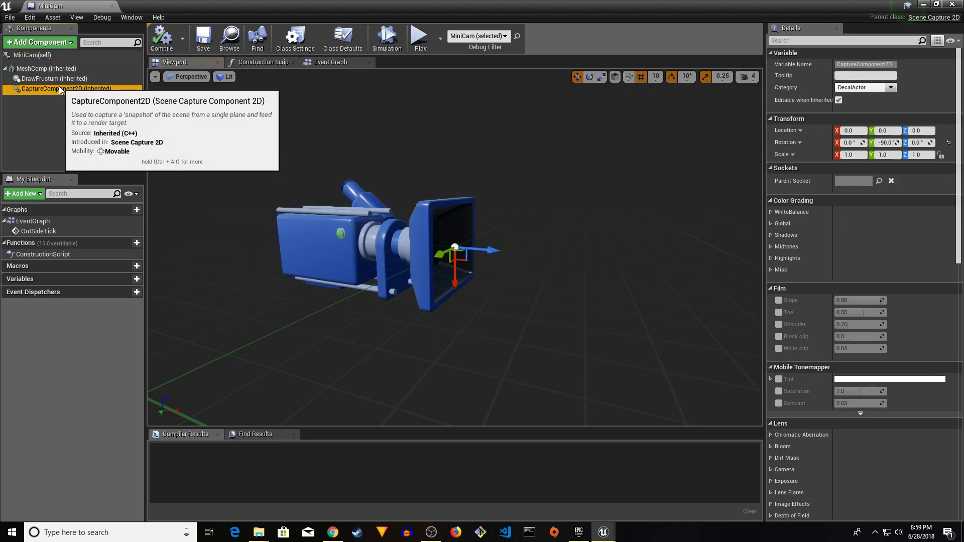
{"action": "scroll", "coordinate": [918, 236], "scroll_direction": "down", "scroll_amount": 9}
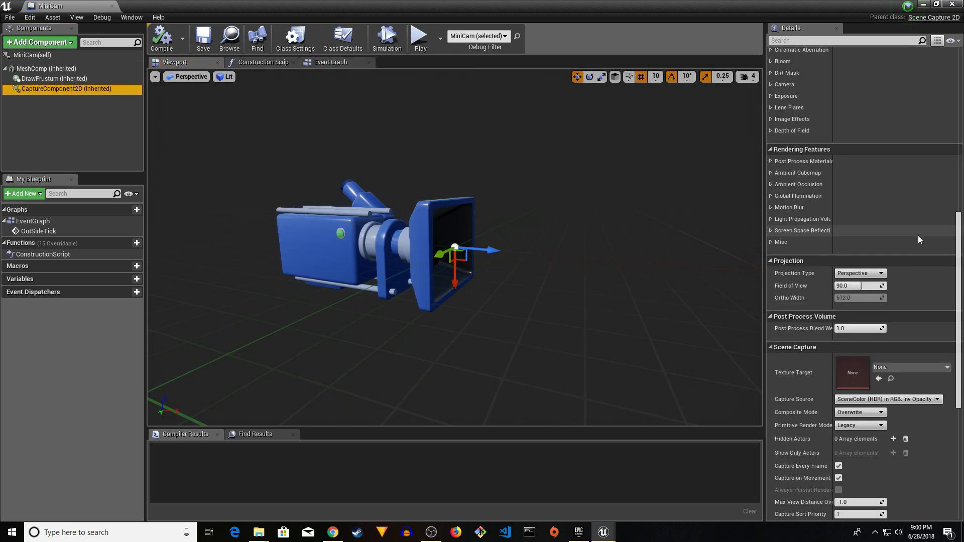
{"action": "scroll", "coordinate": [918, 207], "scroll_direction": "down", "scroll_amount": 5}
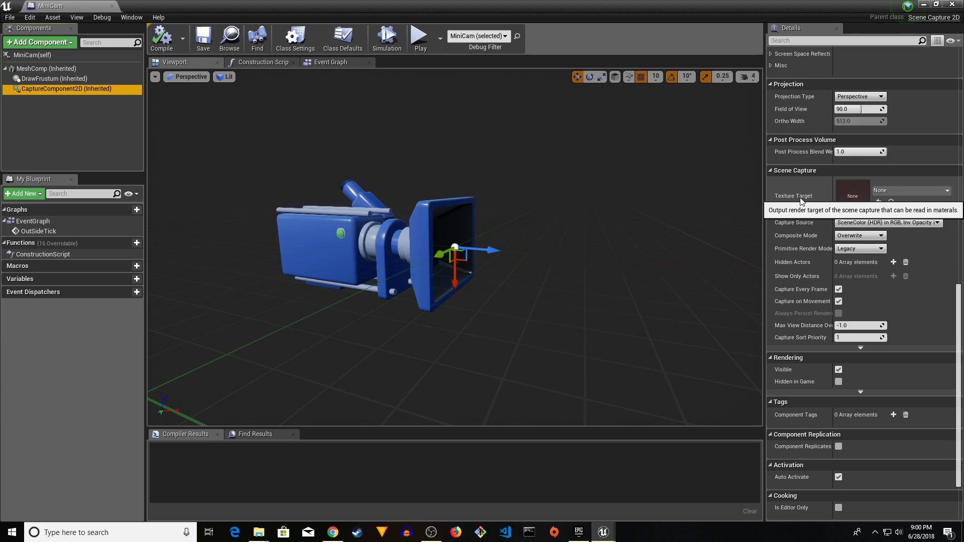
{"action": "left_click", "coordinate": [904, 191]}
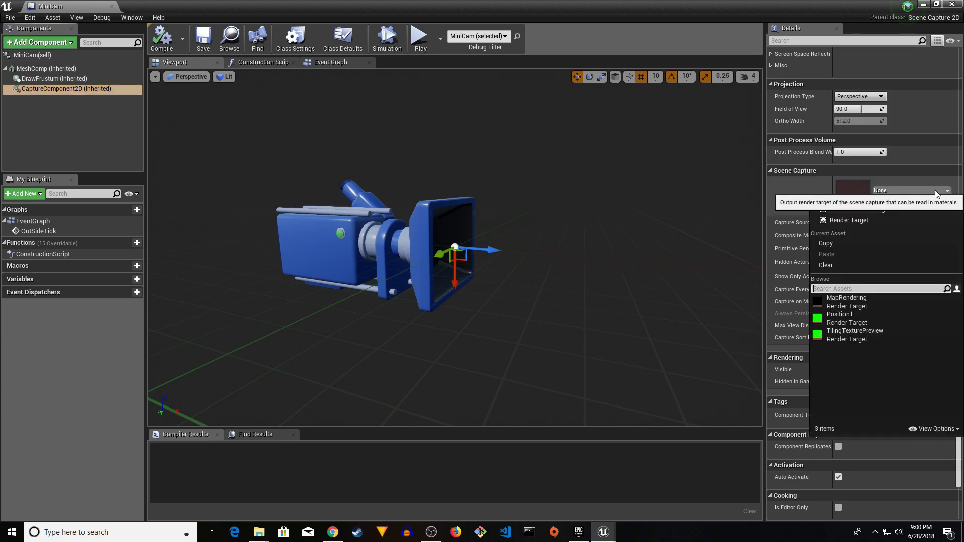
{"action": "left_click", "coordinate": [855, 300]}
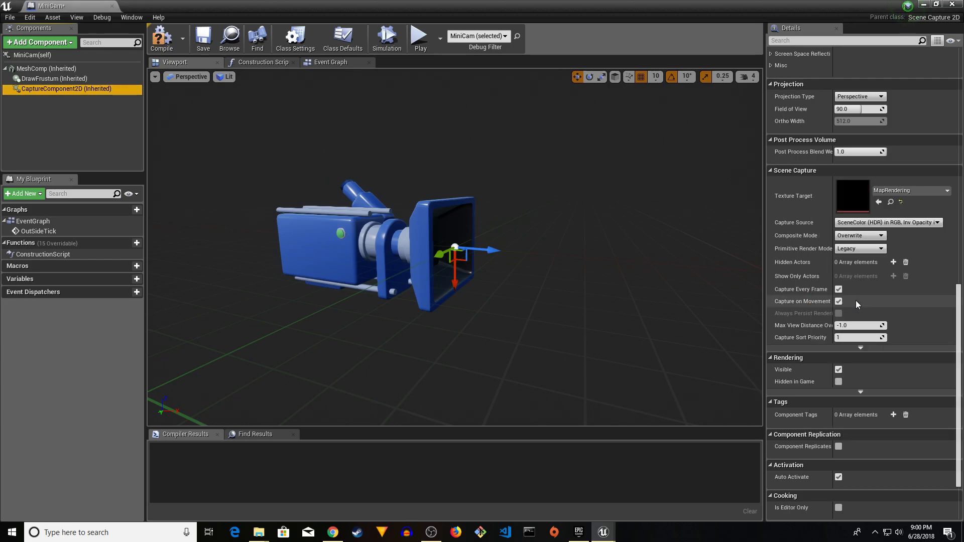
Compile, save and close the MiniCam blueprint
{"action": "left_click", "coordinate": [162, 38]}
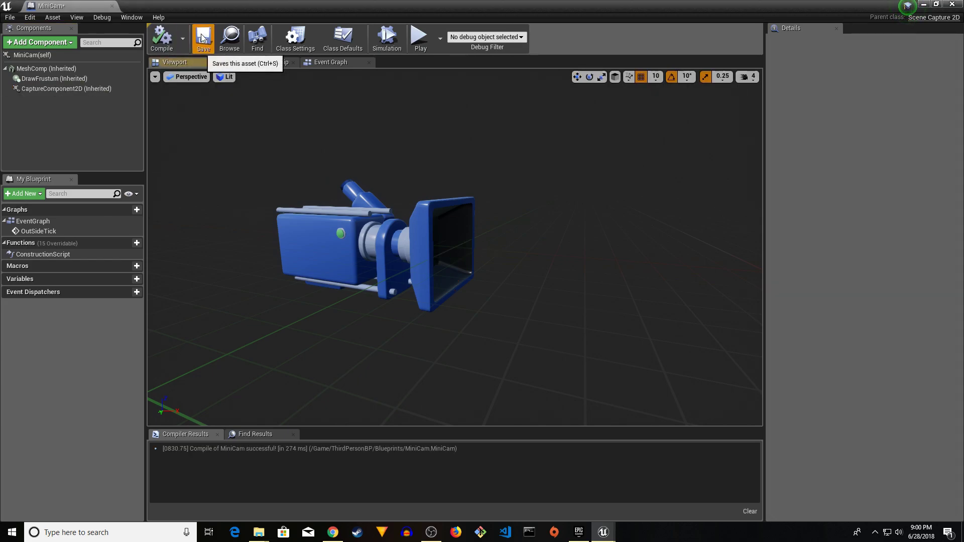
{"action": "left_click", "coordinate": [202, 39]}
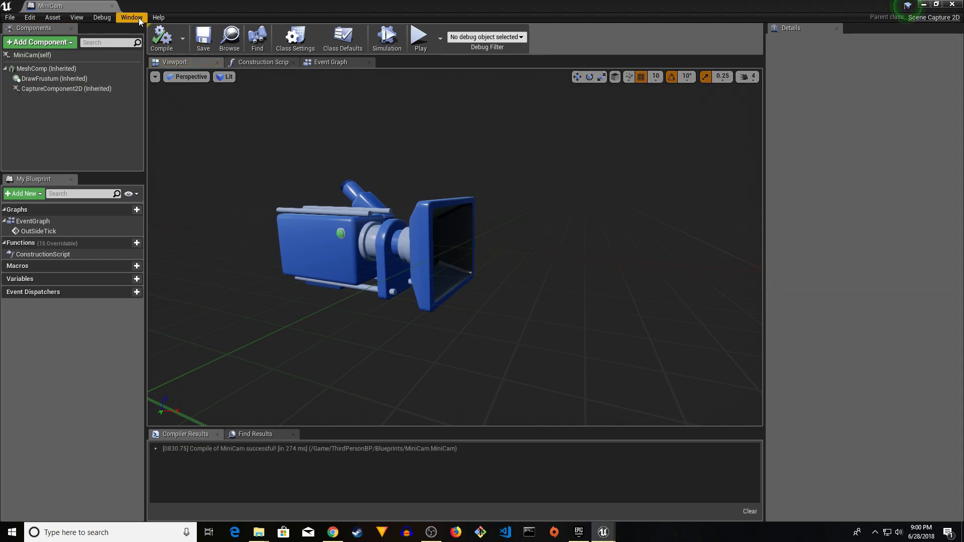
{"action": "left_click", "coordinate": [954, 4]}
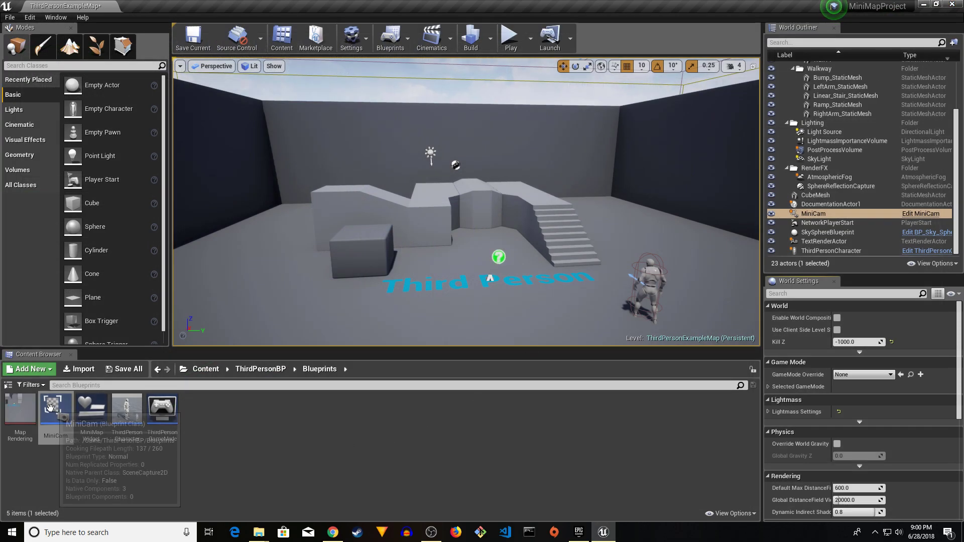
Create a material from the MapRendering render target, name it Mat_MiniMap, and open it for editing
{"action": "left_click", "coordinate": [19, 409]}
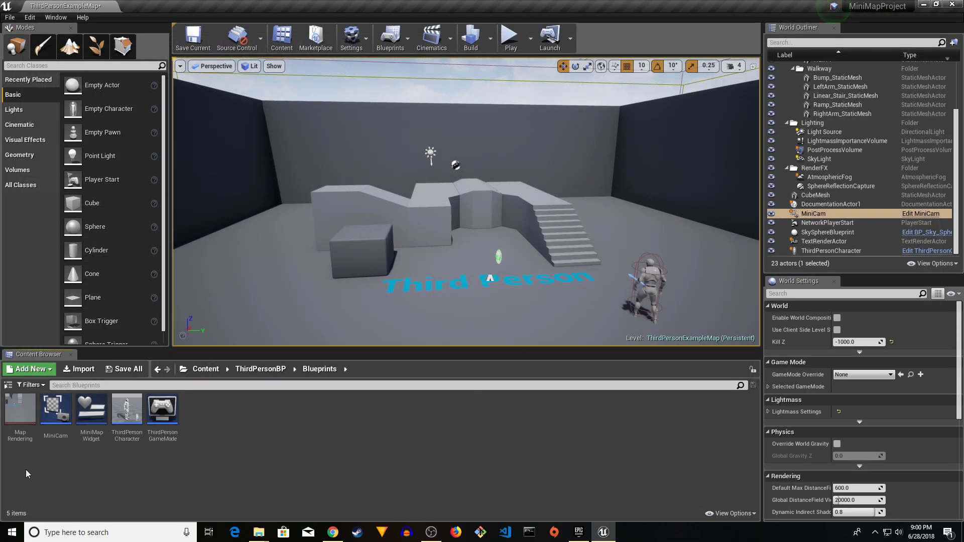
{"action": "right_click", "coordinate": [19, 409]}
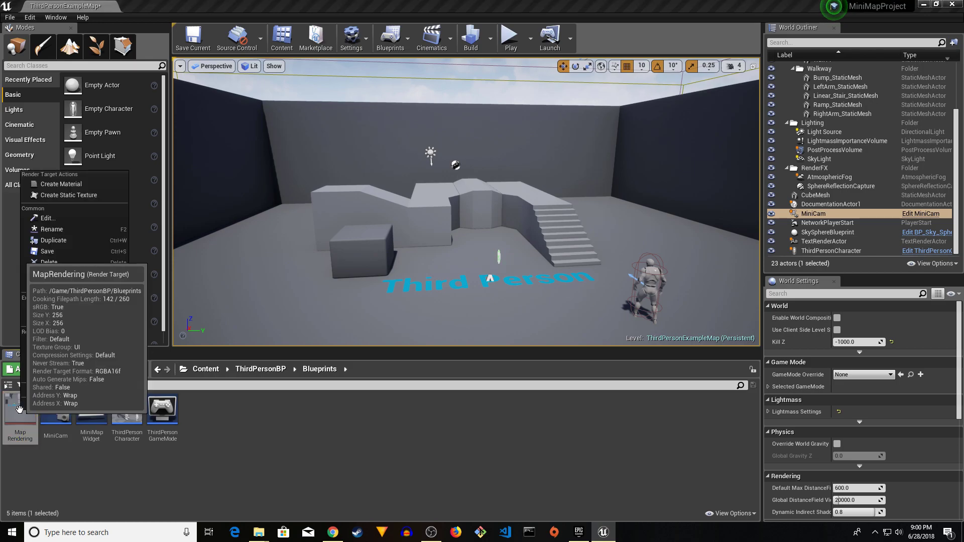
{"action": "left_click", "coordinate": [109, 186]}
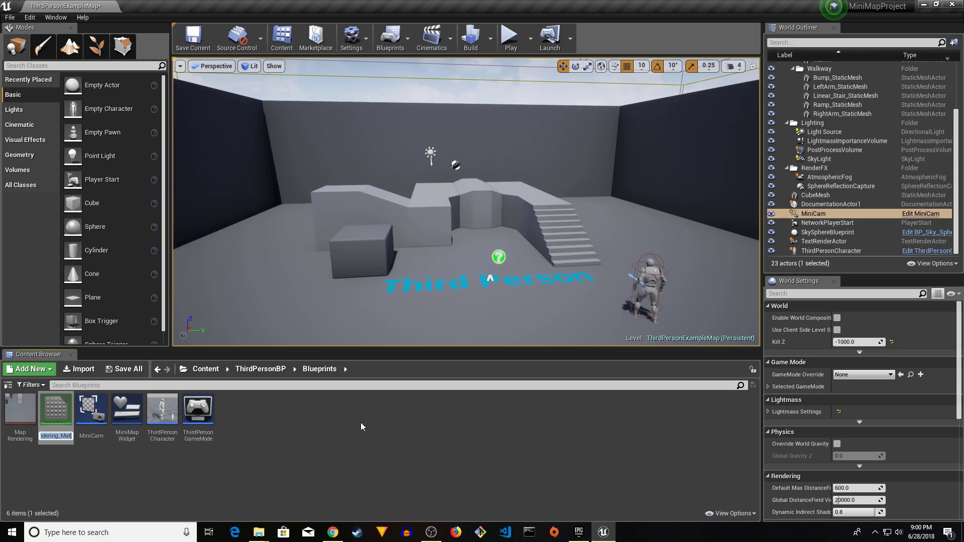
{"action": "type", "text": "MiniMa"}
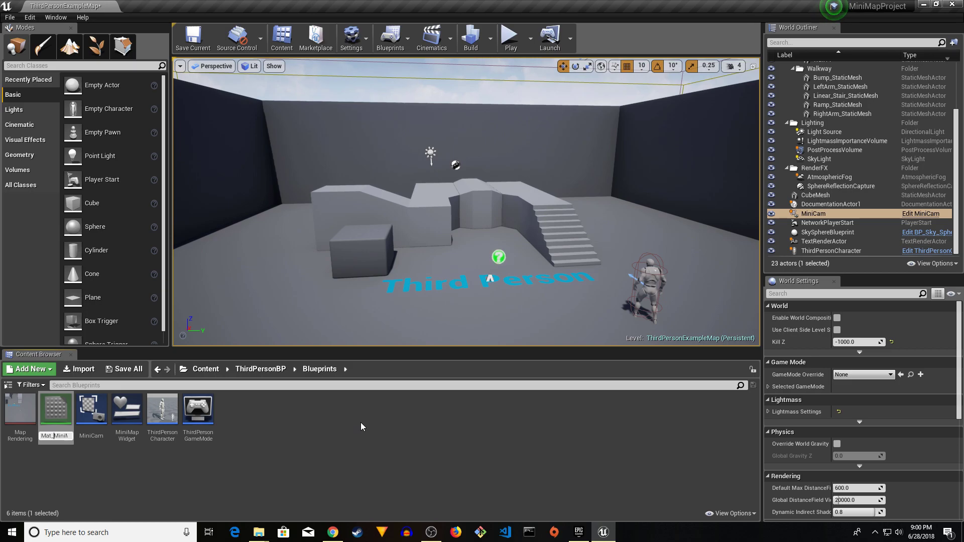
{"action": "key", "text": "Return"}
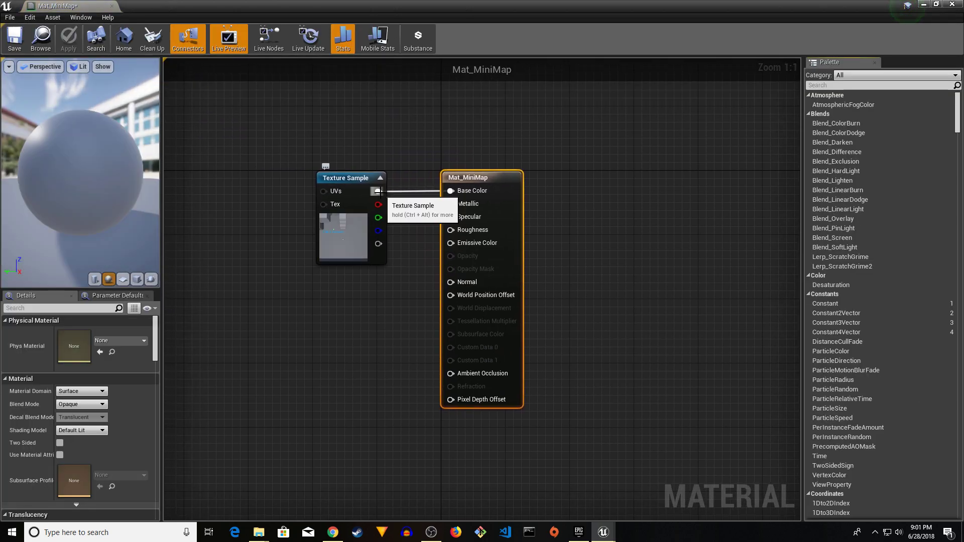
Connect the Texture Sample's color output to Mat_MiniMap's Emissive Color, and save and close the material
{"action": "left_click_drag", "start_coordinate": [378, 191], "coordinate": [450, 243]}
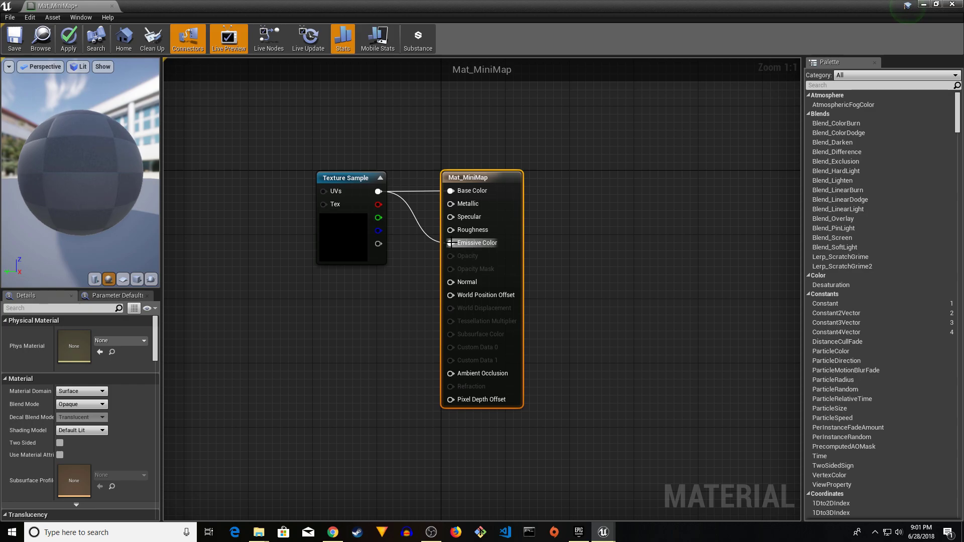
{"action": "left_click", "coordinate": [22, 34]}
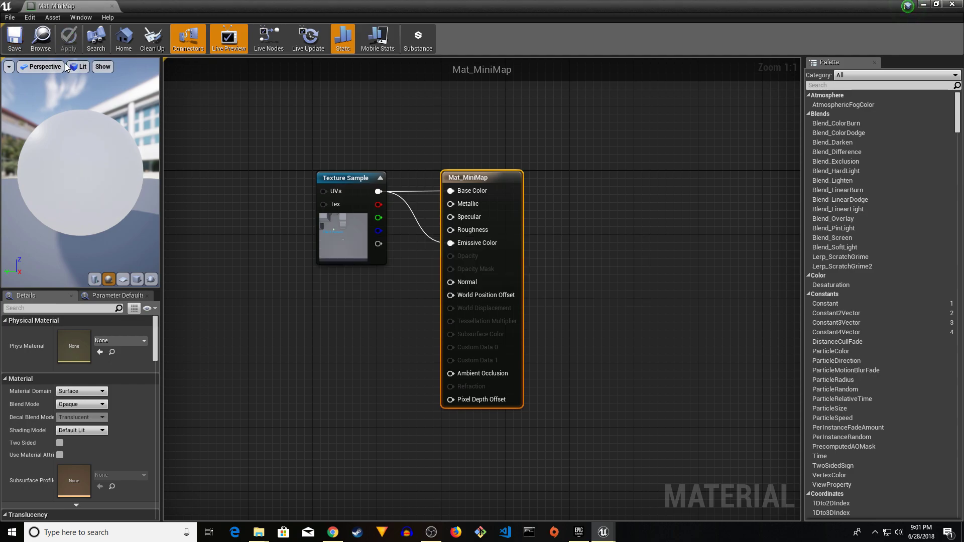
{"action": "left_click", "coordinate": [953, 5]}
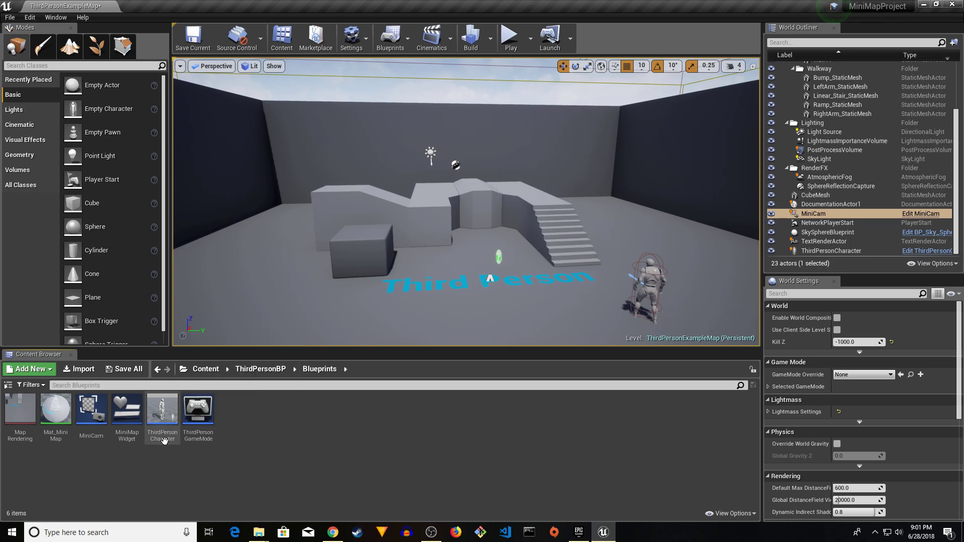
Open the ThirdPersonCharacter blueprint's Event Graph at the empty area below the Touch input group
{"action": "double_click", "coordinate": [163, 407]}
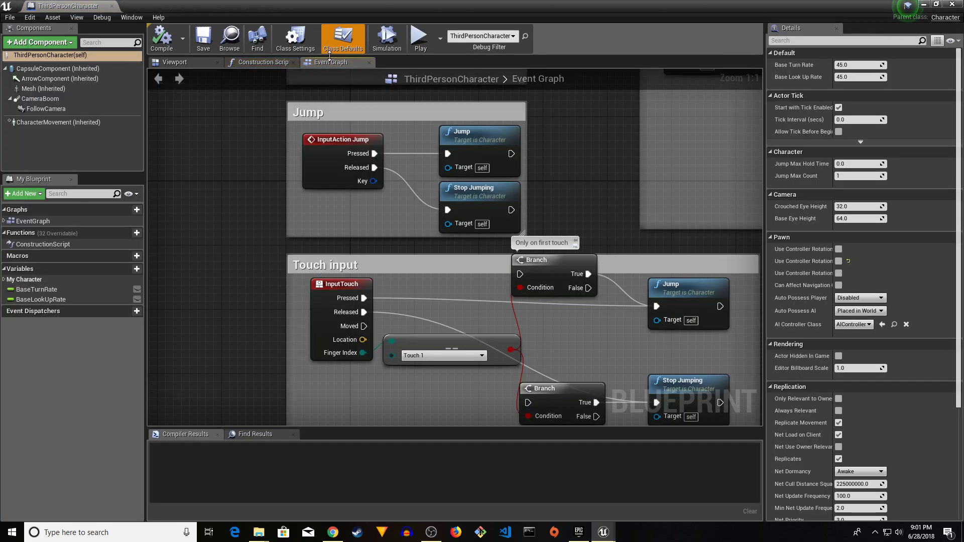
{"action": "scroll", "coordinate": [317, 239], "scroll_direction": "down", "scroll_amount": 5}
{"action": "scroll", "coordinate": [284, 319], "scroll_direction": "up", "scroll_amount": 2}
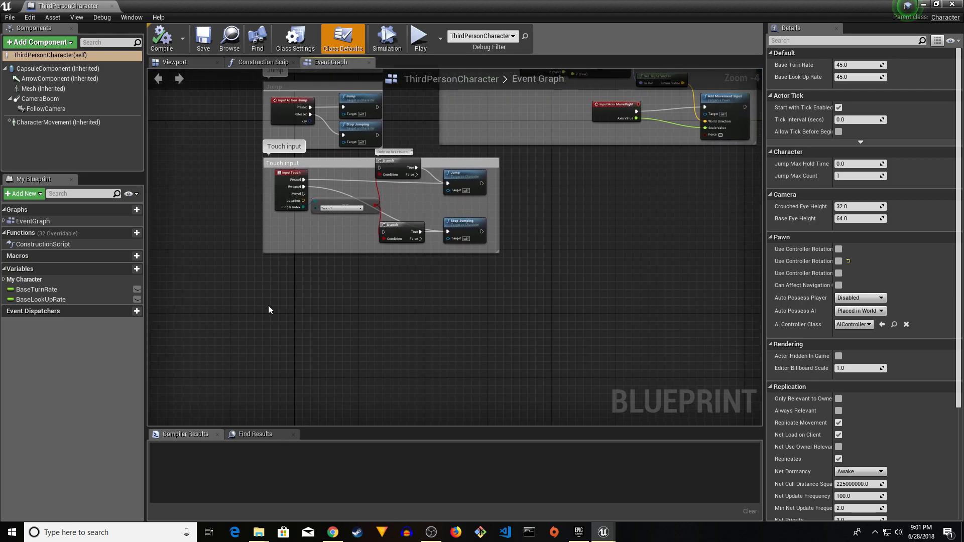
{"action": "scroll", "coordinate": [268, 306], "scroll_direction": "up", "scroll_amount": 1}
{"action": "scroll", "coordinate": [319, 273], "scroll_direction": "down", "scroll_amount": 1}
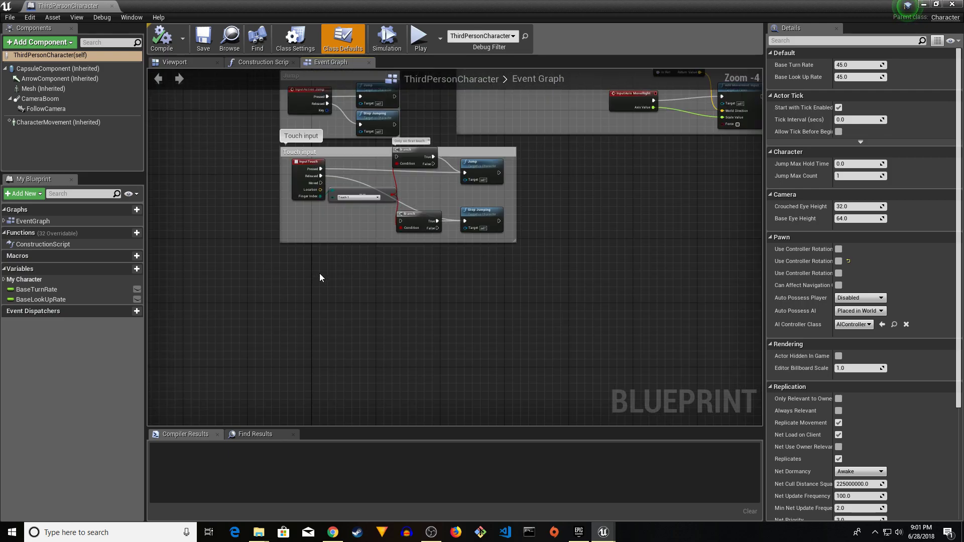
{"action": "scroll", "coordinate": [355, 262], "scroll_direction": "up", "scroll_amount": 1}
{"action": "right_click_drag", "start_coordinate": [327, 275], "coordinate": [378, 328]}
{"action": "right_click", "coordinate": [331, 364]}
{"action": "type", "text": "gamepad"}
{"action": "key", "text": "Escape"}
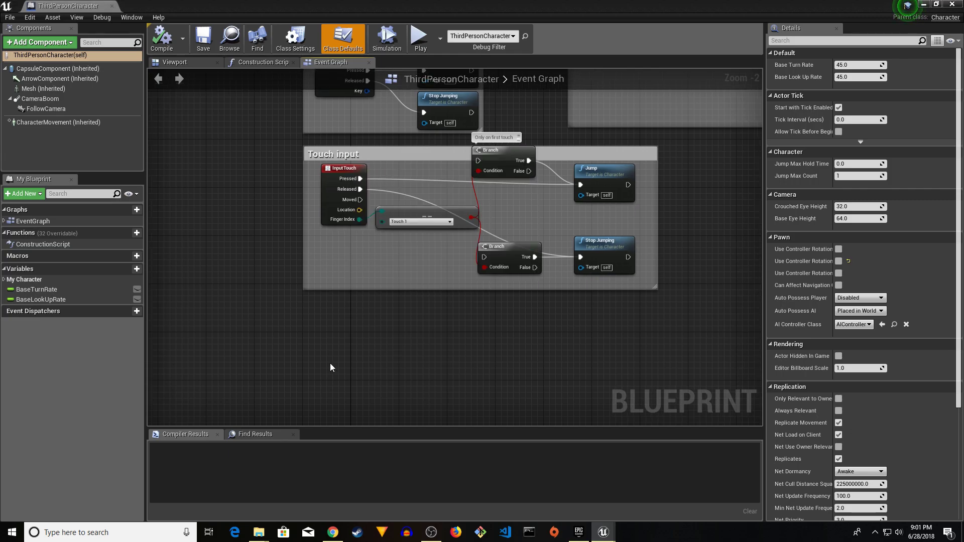
Add an Event Tick node in the empty area below the Touch input group
{"action": "scroll", "coordinate": [426, 375], "scroll_direction": "up", "scroll_amount": 2}
{"action": "right_click_drag", "start_coordinate": [427, 374], "coordinate": [334, 315]}
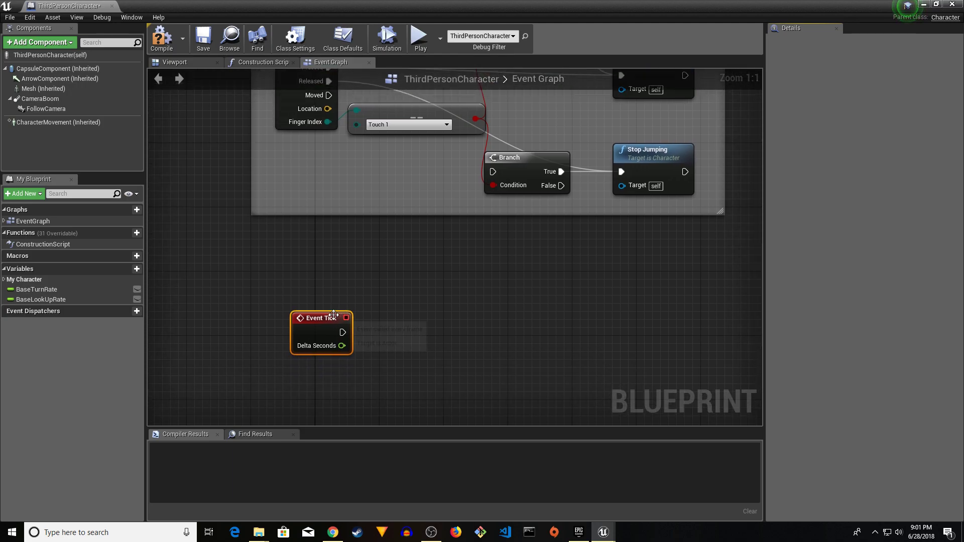
{"action": "left_click_drag", "start_coordinate": [334, 314], "coordinate": [303, 315]}
Add a Get All Actors Of Class node driven by Event Tick's execution output and align it beside the event
{"action": "right_click_drag", "start_coordinate": [395, 342], "coordinate": [412, 317]}
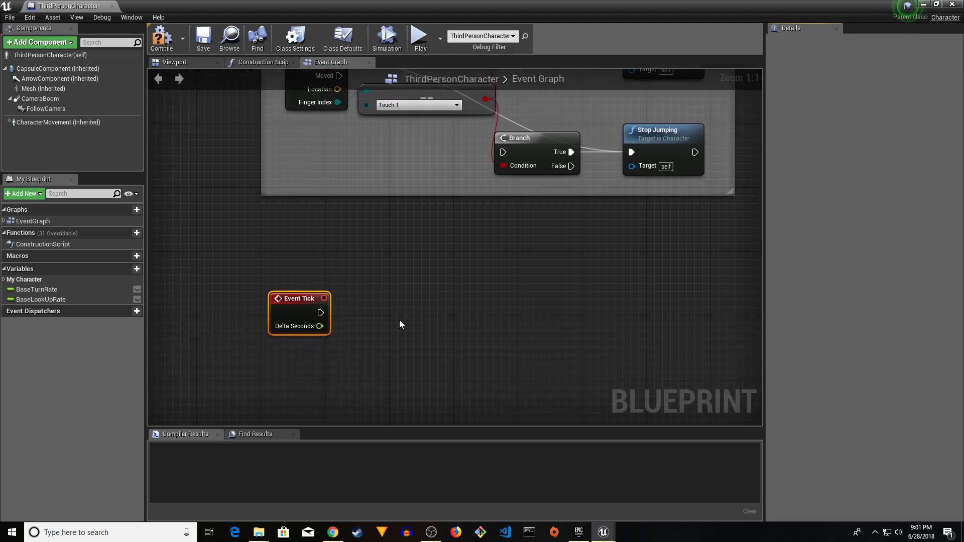
{"action": "left_click_drag", "start_coordinate": [320, 313], "coordinate": [403, 306]}
{"action": "type", "text": "get all a"}
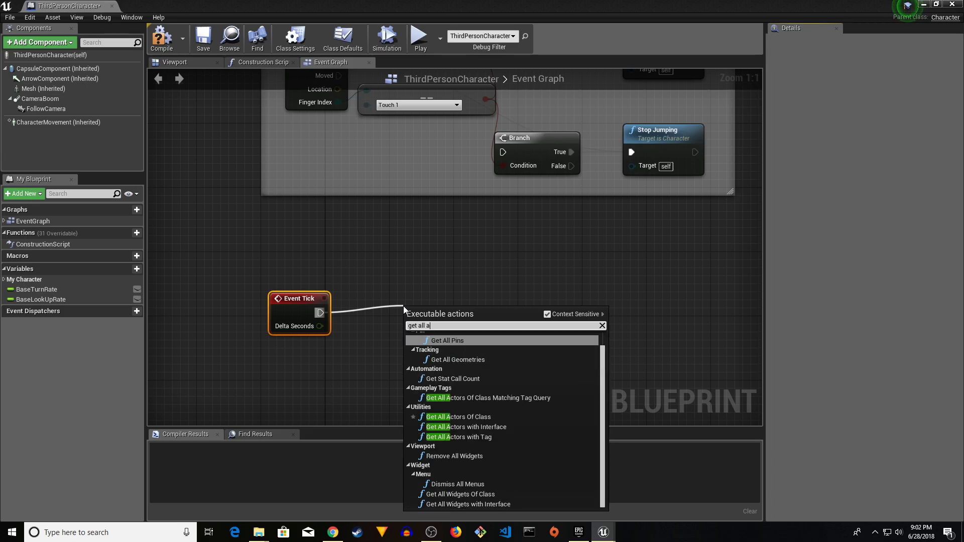
{"action": "type", "text": "ctors"}
{"action": "key", "text": "Up"}
{"action": "key", "text": "Up"}
{"action": "key", "text": "Return"}
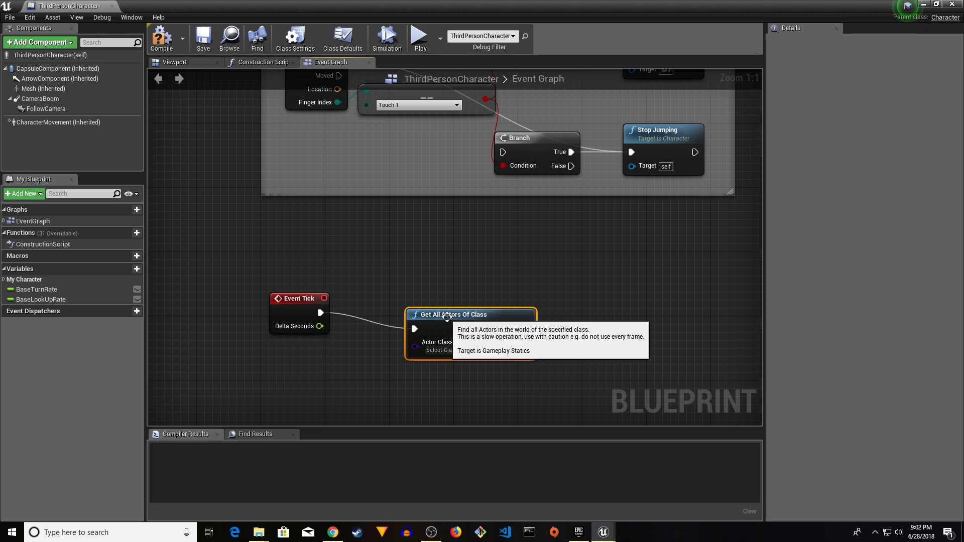
{"action": "left_click_drag", "start_coordinate": [448, 314], "coordinate": [407, 297]}
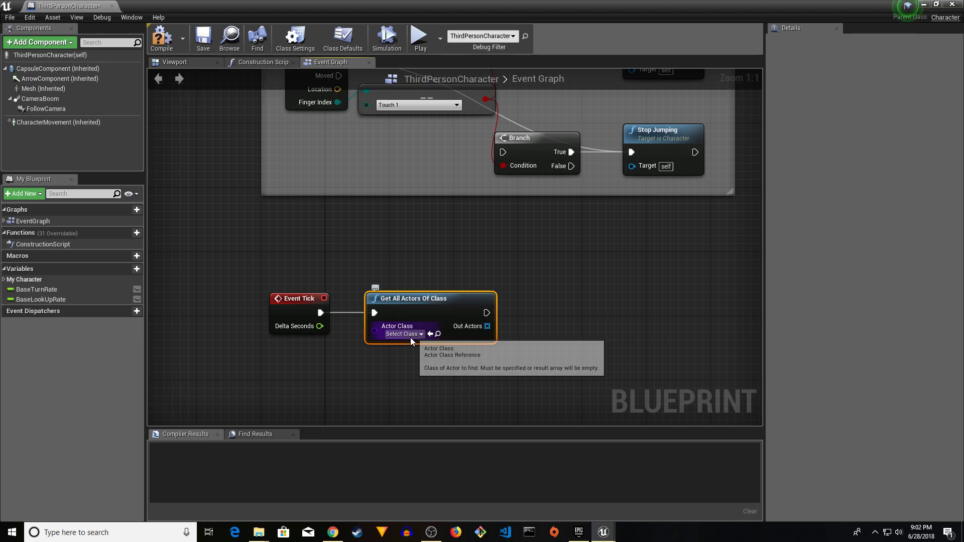
Set the Get All Actors Of Class node's Actor Class to MiniCam
{"action": "left_click", "coordinate": [421, 335]}
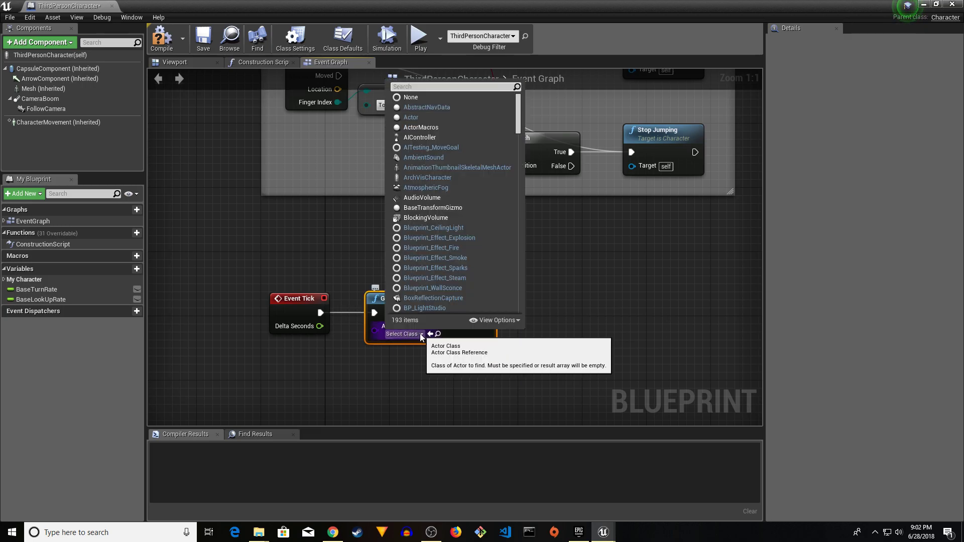
{"action": "type", "text": "Mini"}
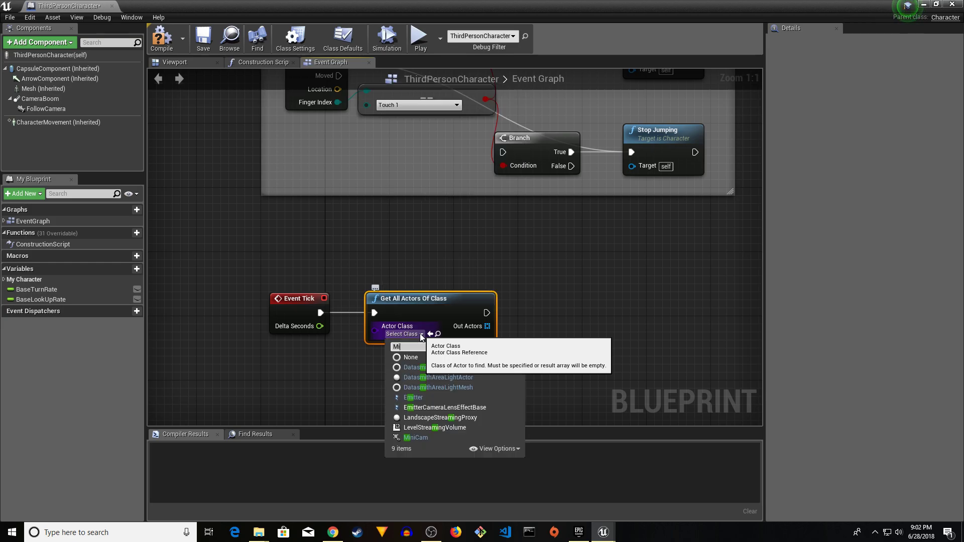
{"action": "left_click", "coordinate": [423, 367]}
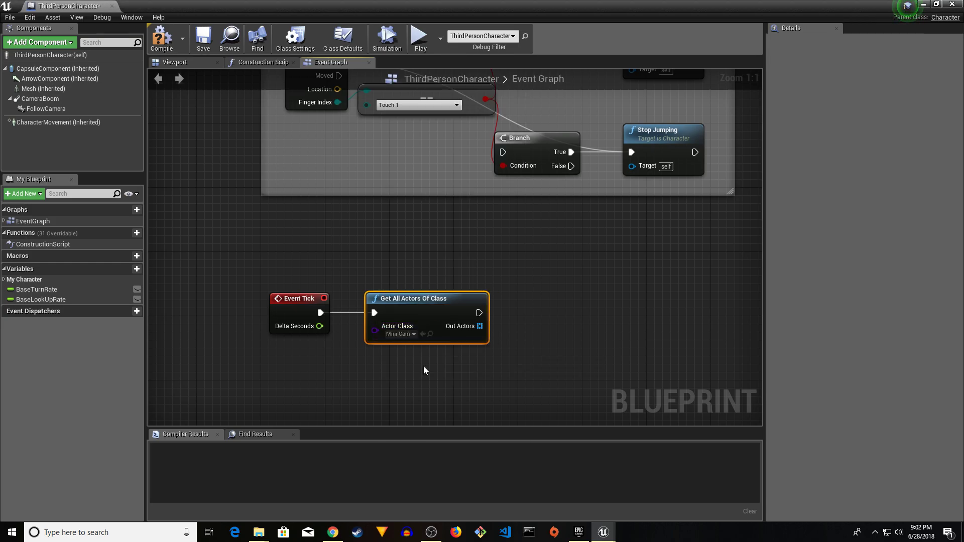
{"action": "right_click_drag", "start_coordinate": [536, 364], "coordinate": [456, 354]}
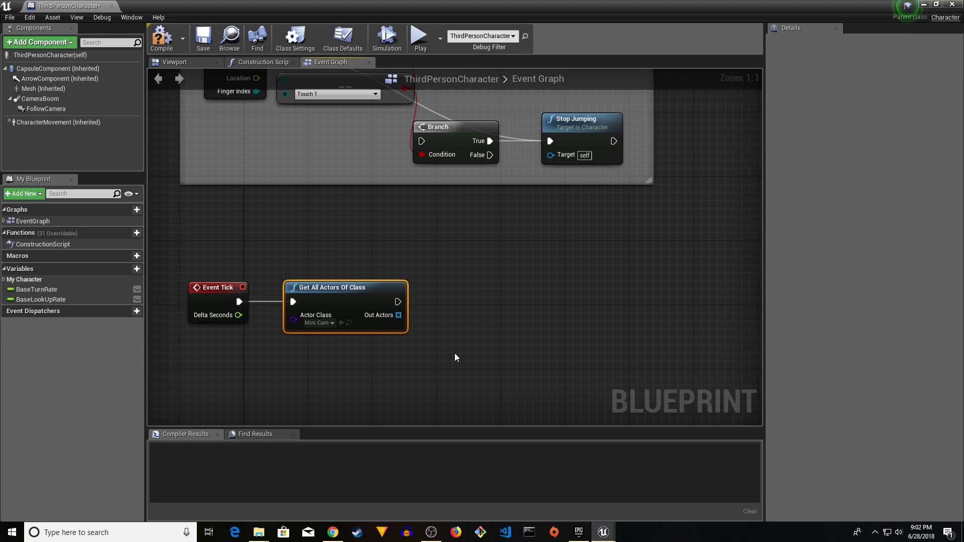
Add a ForEachLoop after Get All Actors Of Class, aligned beside it, and feed Out Actors into its Array input
{"action": "left_click_drag", "start_coordinate": [396, 301], "coordinate": [440, 301]}
{"action": "type", "text": "foreach"}
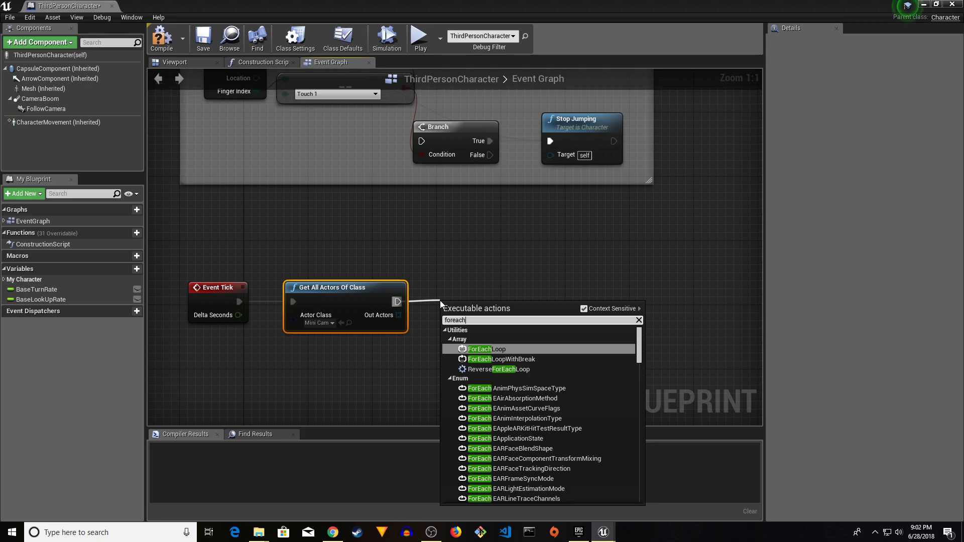
{"action": "key", "text": "Return"}
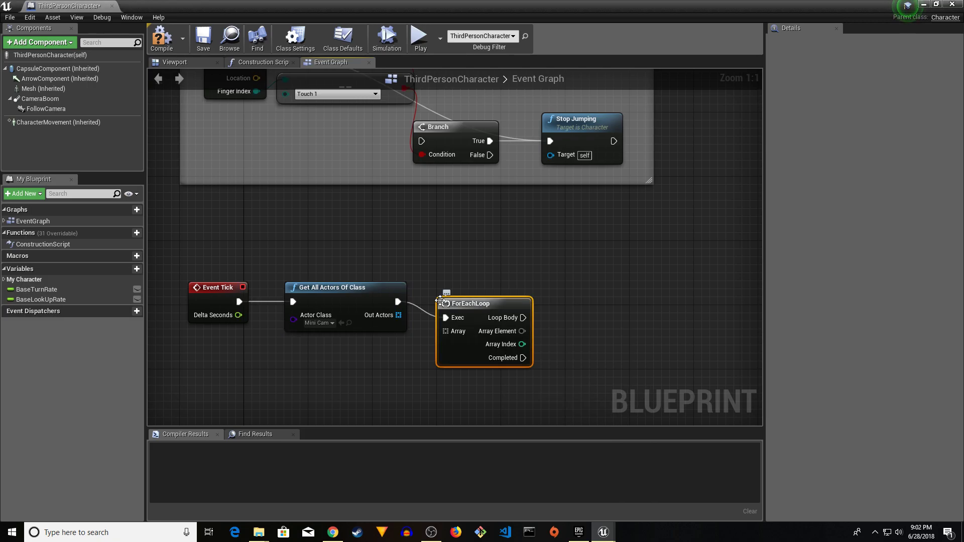
{"action": "right_click_drag", "start_coordinate": [475, 288], "coordinate": [409, 272]}
{"action": "left_click_drag", "start_coordinate": [332, 299], "coordinate": [380, 299]}
Call MiniCam's Out Side Tick event from the Loop Body, using Array Element as its Target, and align the node with the loop
{"action": "right_click_drag", "start_coordinate": [526, 309], "coordinate": [490, 294]}
{"action": "left_click_drag", "start_coordinate": [429, 278], "coordinate": [472, 278]}
{"action": "type", "text": "out side"}
{"action": "key", "text": "Return"}
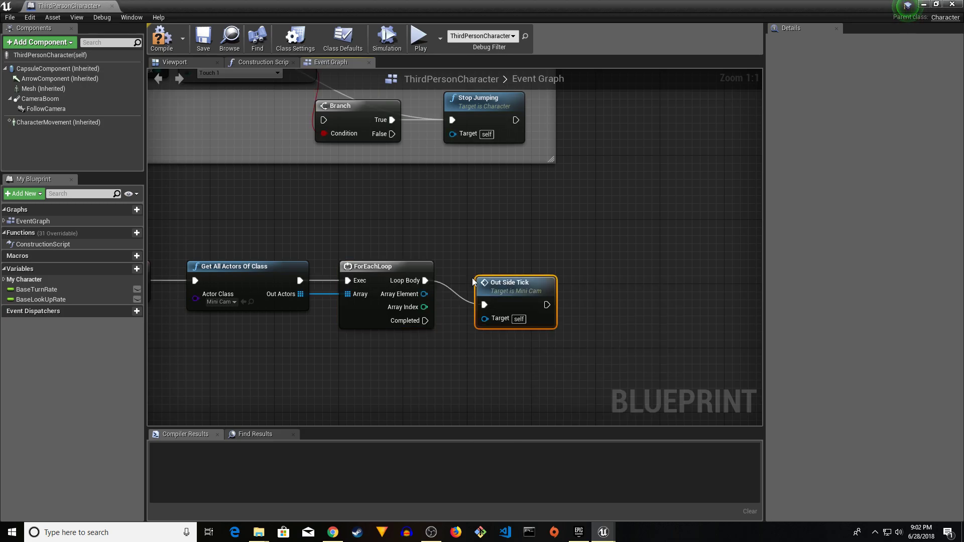
{"action": "left_click_drag", "start_coordinate": [520, 276], "coordinate": [507, 260]}
{"action": "left_click_drag", "start_coordinate": [426, 294], "coordinate": [477, 294]}
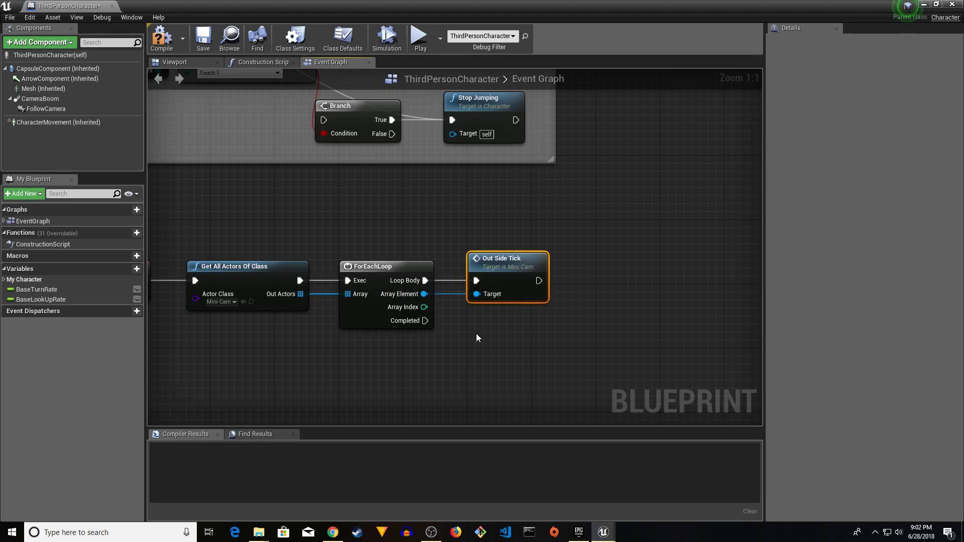
Add an Event BeginPlay node below Event Tick
{"action": "right_click_drag", "start_coordinate": [477, 347], "coordinate": [602, 294]}
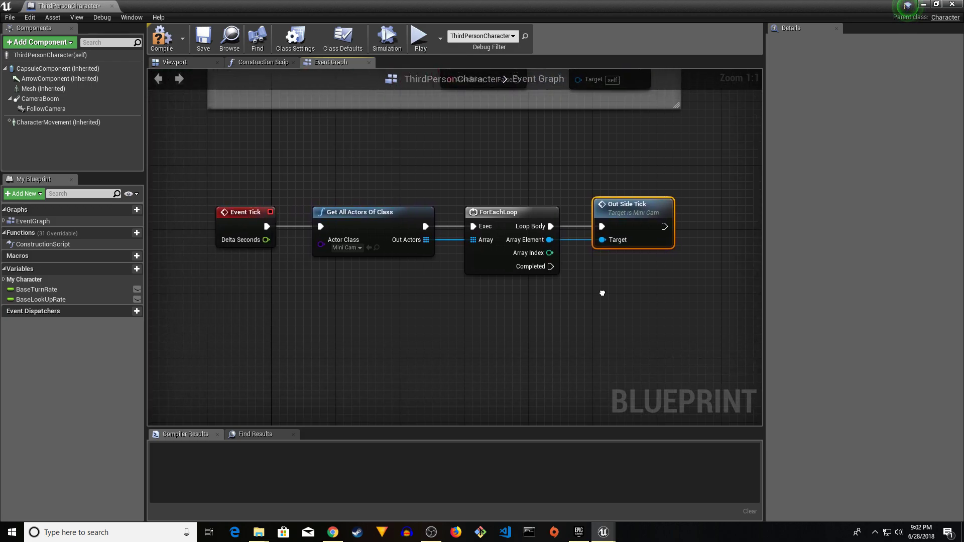
{"action": "right_click", "coordinate": [233, 290]}
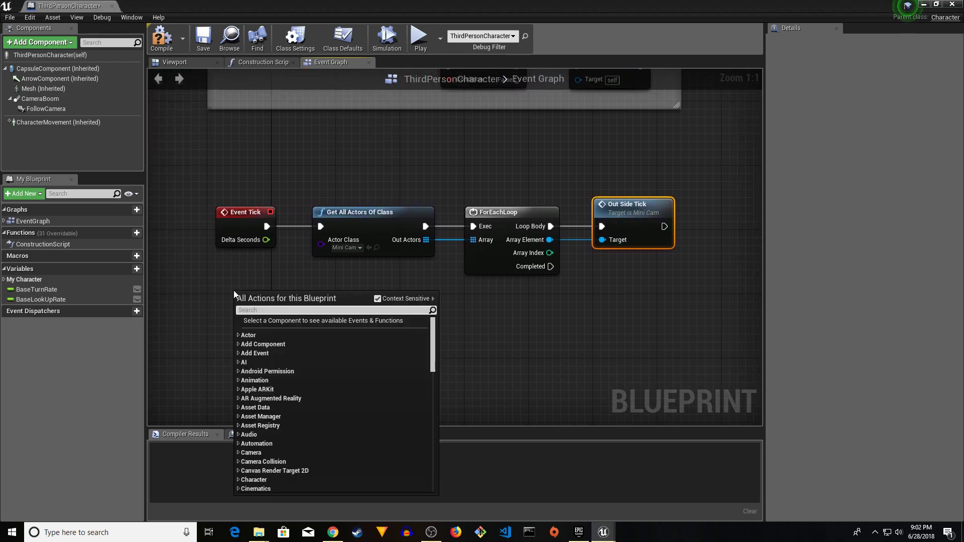
{"action": "type", "text": "event begin pla"}
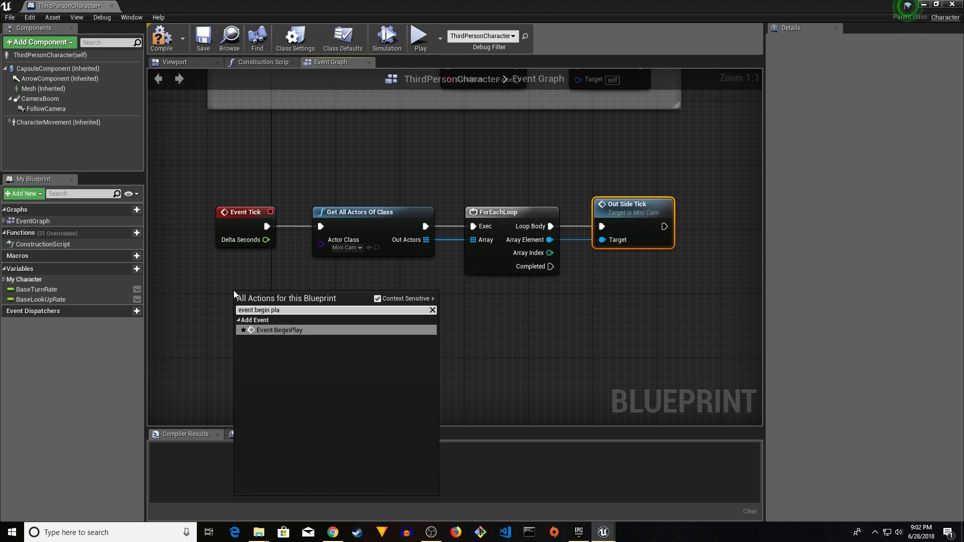
{"action": "key", "text": "Return"}
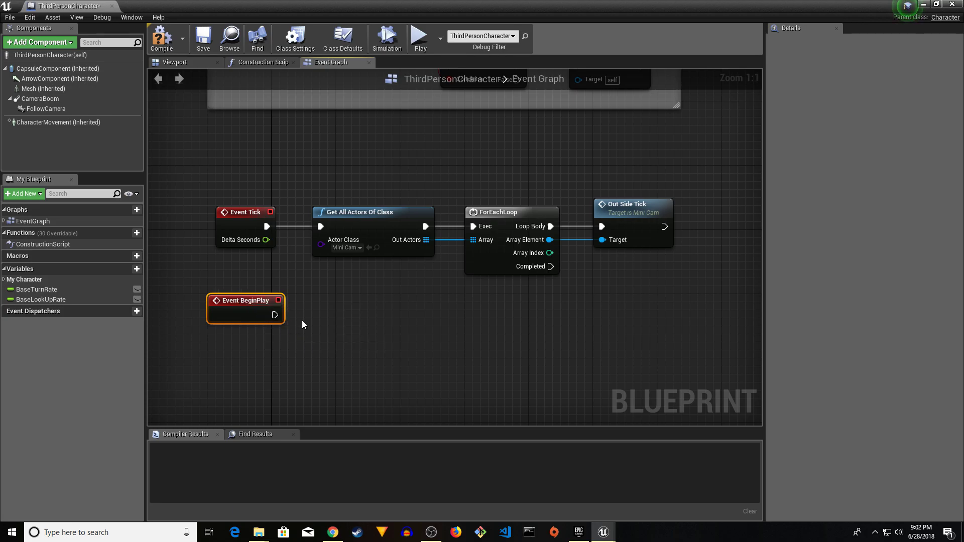
Add a Create Widget node driven by Event BeginPlay, align it with the event and set its Class to MiniMapWidget
{"action": "left_click_drag", "start_coordinate": [274, 315], "coordinate": [275, 318]}
{"action": "left_click_drag", "start_coordinate": [314, 315], "coordinate": [315, 315]}
{"action": "type", "text": "create"}
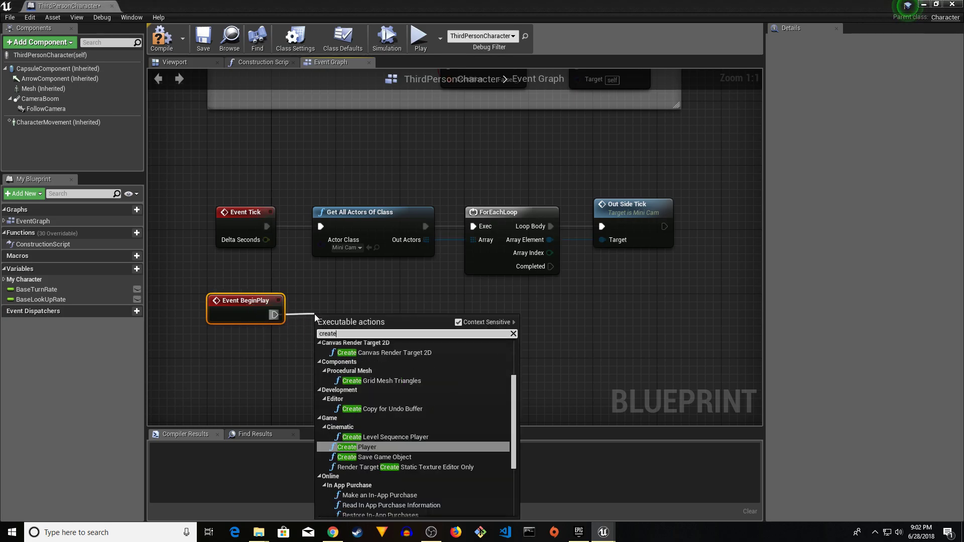
{"action": "type", "text": " widge"}
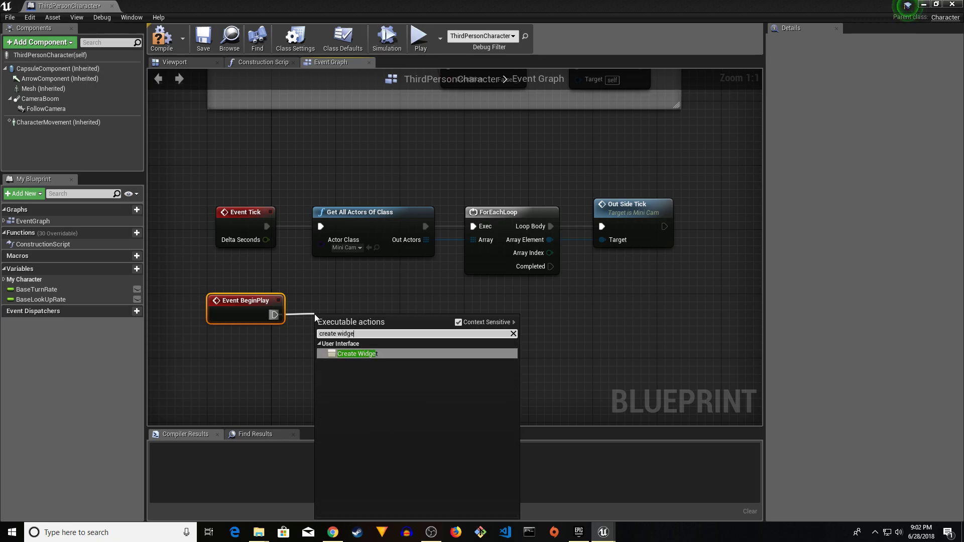
{"action": "key", "text": "Return"}
{"action": "left_click_drag", "start_coordinate": [376, 310], "coordinate": [368, 294]}
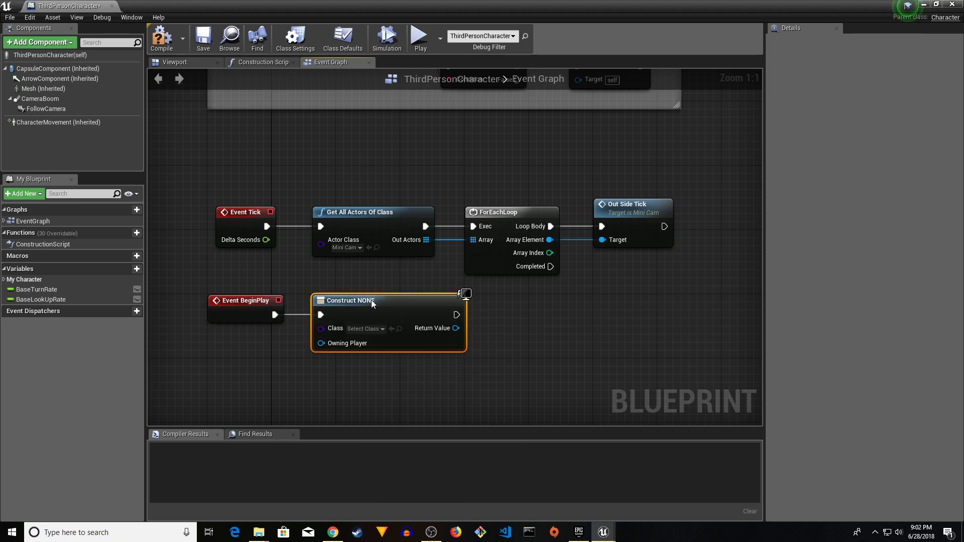
{"action": "left_click", "coordinate": [370, 330]}
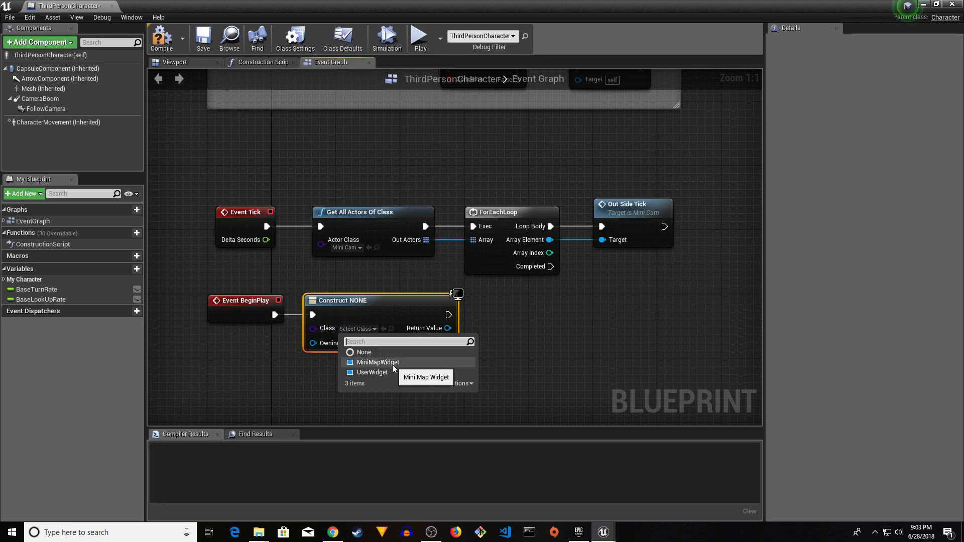
{"action": "left_click", "coordinate": [393, 364]}
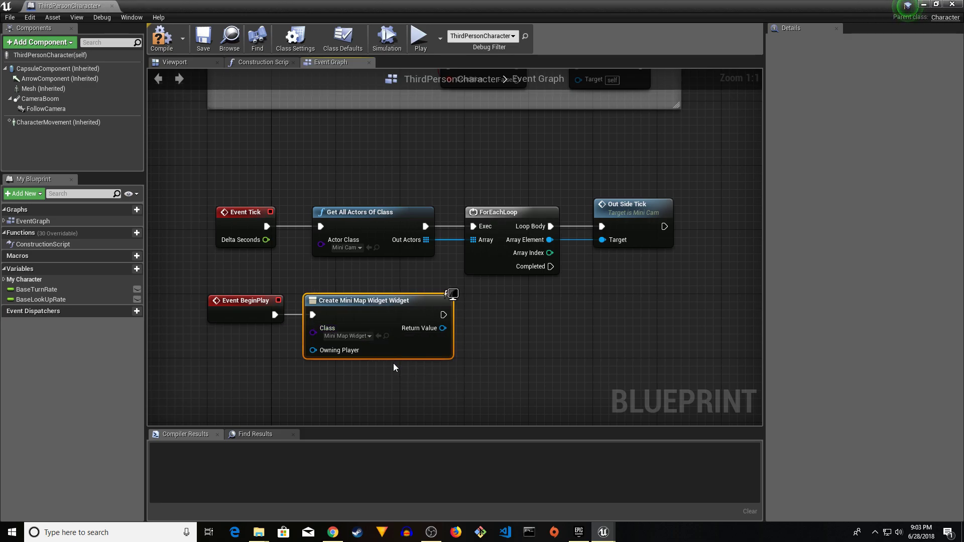
Add an Add to Viewport node after the widget creation node and connect the widget's Return Value to its Target
{"action": "left_click_drag", "start_coordinate": [443, 315], "coordinate": [483, 317]}
{"action": "type", "text": "add to vi"}
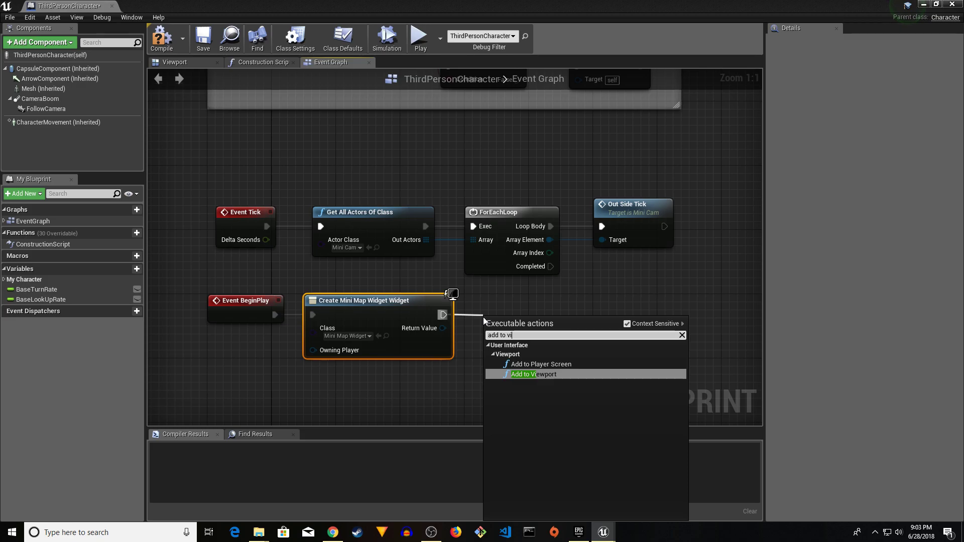
{"action": "key", "text": "Return"}
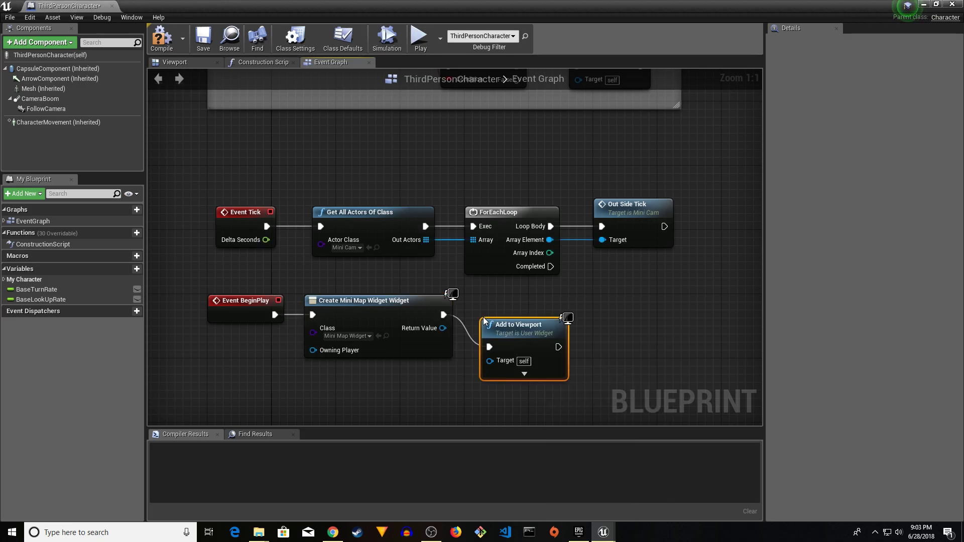
{"action": "left_click_drag", "start_coordinate": [523, 325], "coordinate": [523, 293]}
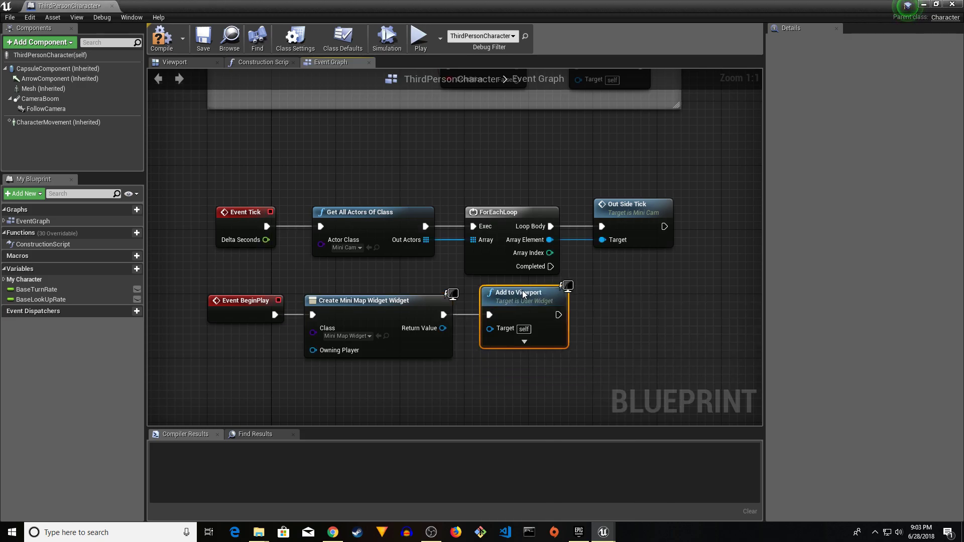
{"action": "left_click_drag", "start_coordinate": [443, 328], "coordinate": [488, 328]}
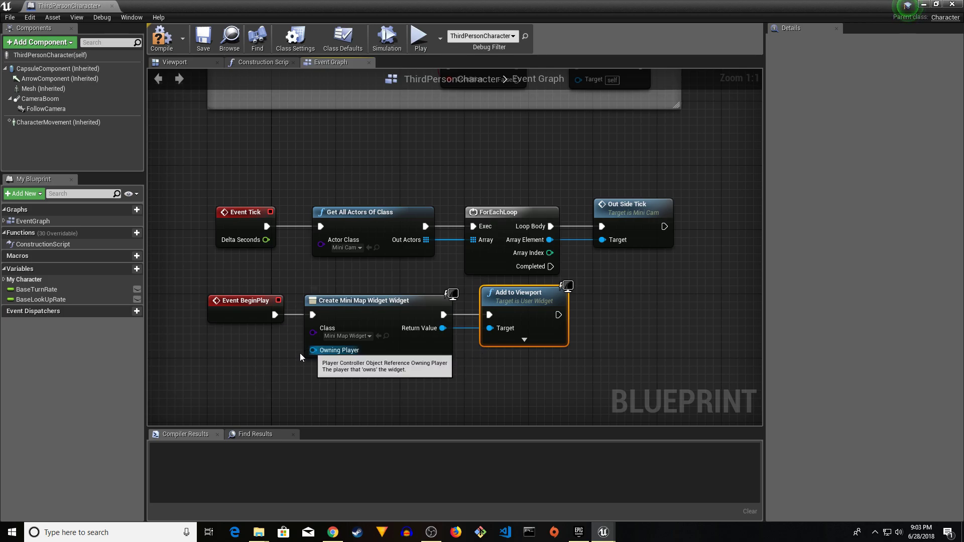
Supply the widget node's Owning Player input from a new Get Player Controller node
{"action": "left_click_drag", "start_coordinate": [313, 351], "coordinate": [251, 354]}
{"action": "type", "text": "get player"}
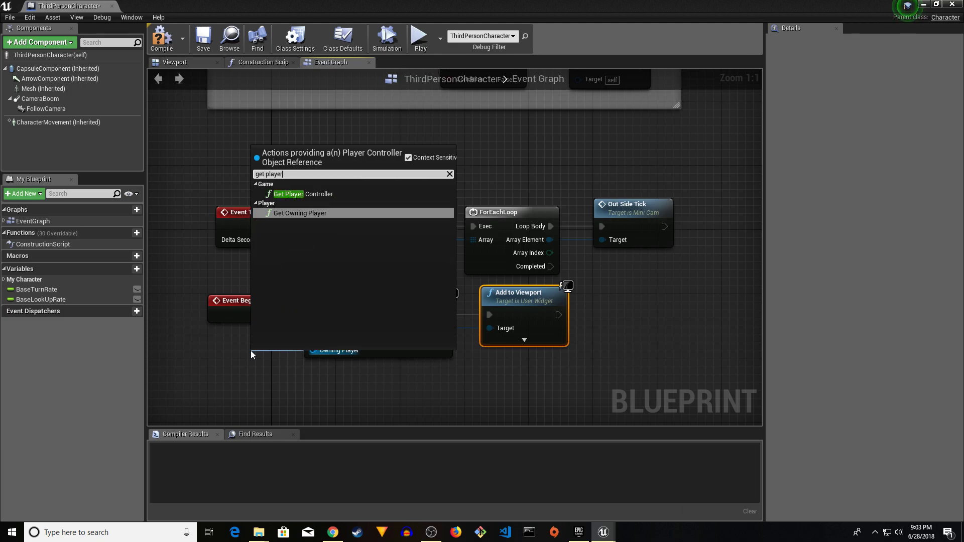
{"action": "key", "text": "Up"}
{"action": "key", "text": "Return"}
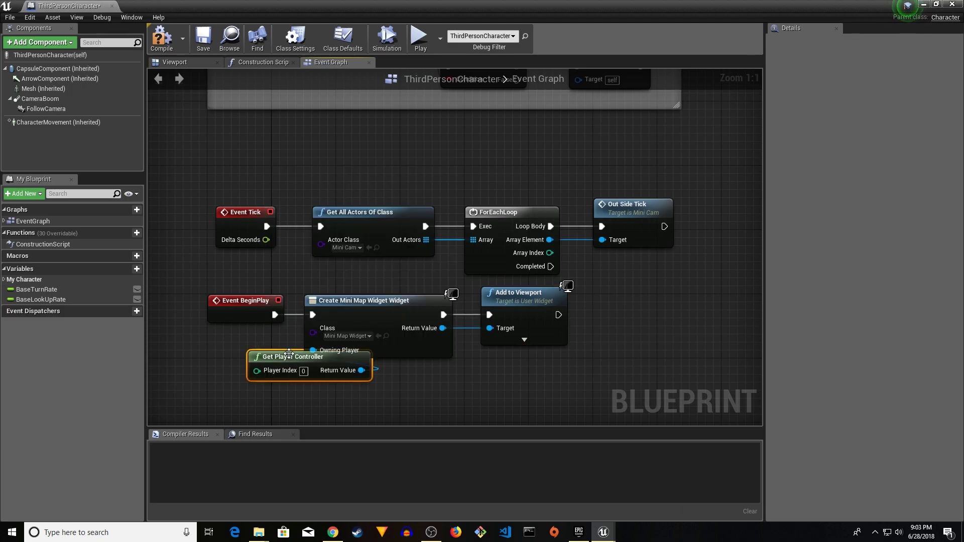
{"action": "left_click_drag", "start_coordinate": [291, 351], "coordinate": [285, 330]}
Move both event nodes farther from their chains and place Get Player Controller beneath the widget creation node
{"action": "left_click", "coordinate": [232, 291]}
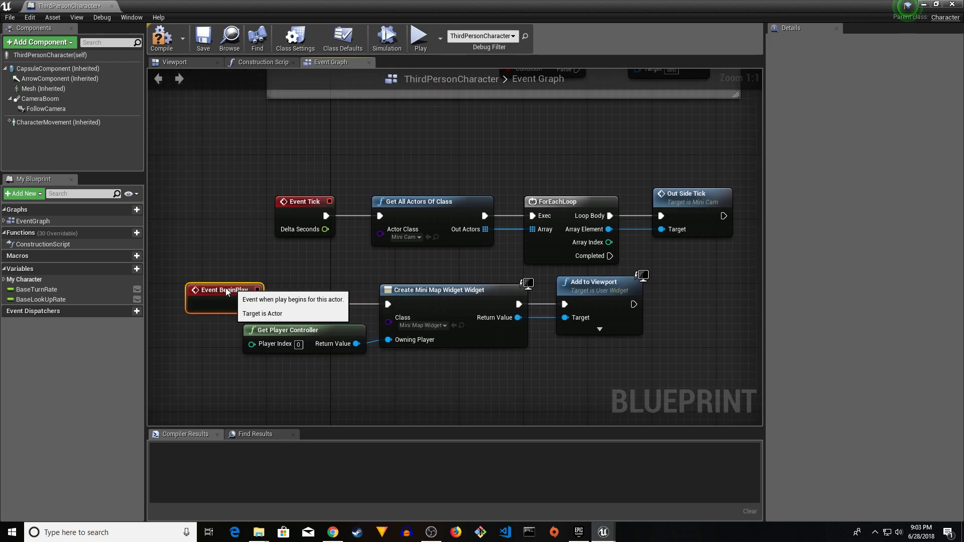
{"action": "left_click_drag", "start_coordinate": [233, 290], "coordinate": [168, 290]}
{"action": "left_click_drag", "start_coordinate": [310, 197], "coordinate": [184, 198]}
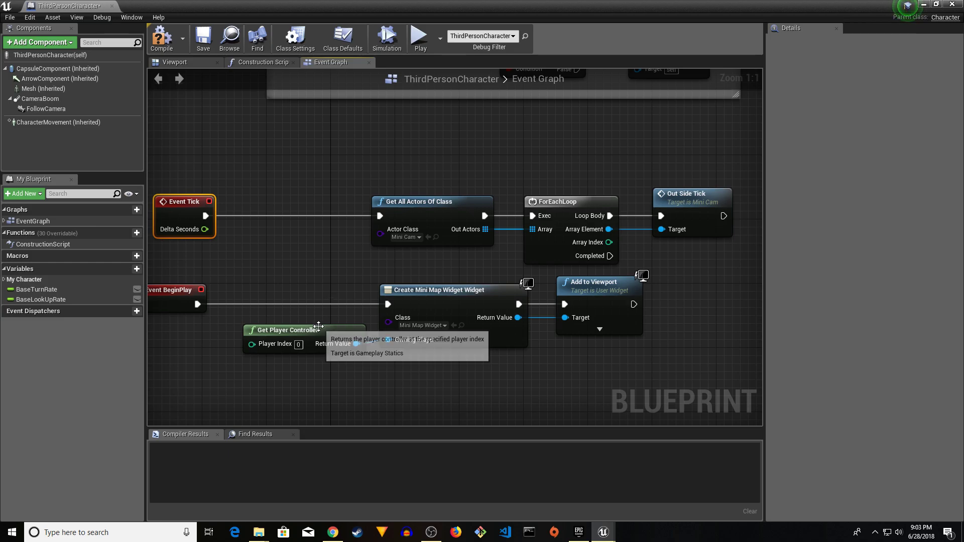
{"action": "left_click_drag", "start_coordinate": [335, 331], "coordinate": [466, 374]}
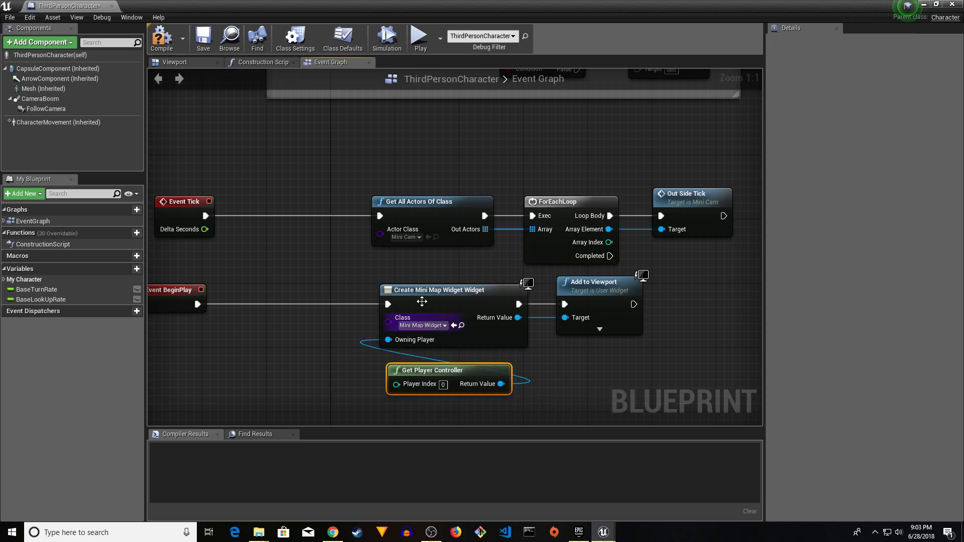
Enclose all nodes except the two events in a comment box titled MiniMap
{"action": "right_click_drag", "start_coordinate": [460, 253], "coordinate": [389, 239]}
{"action": "left_click_drag", "start_coordinate": [293, 161], "coordinate": [673, 312]}
{"action": "right_click_drag", "start_coordinate": [576, 298], "coordinate": [598, 397]}
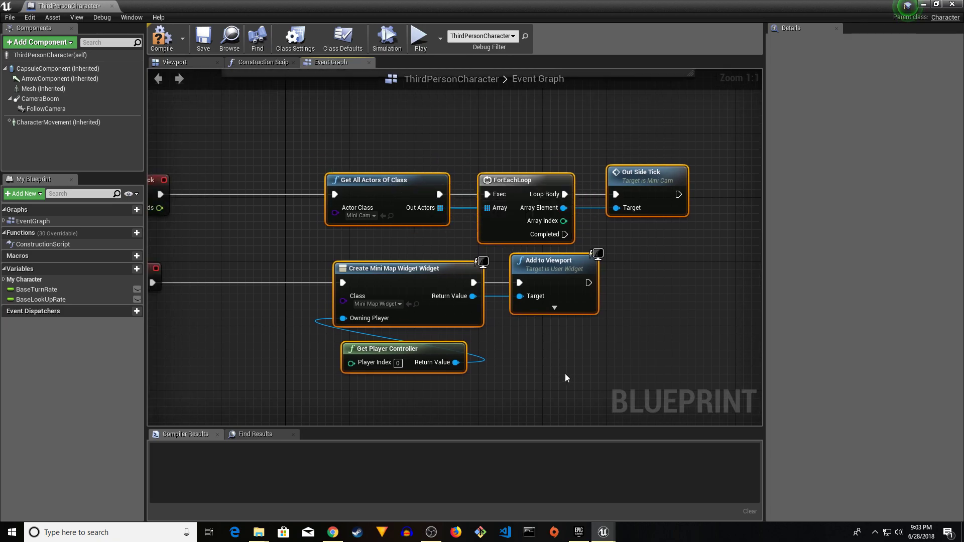
{"action": "key", "text": "c"}
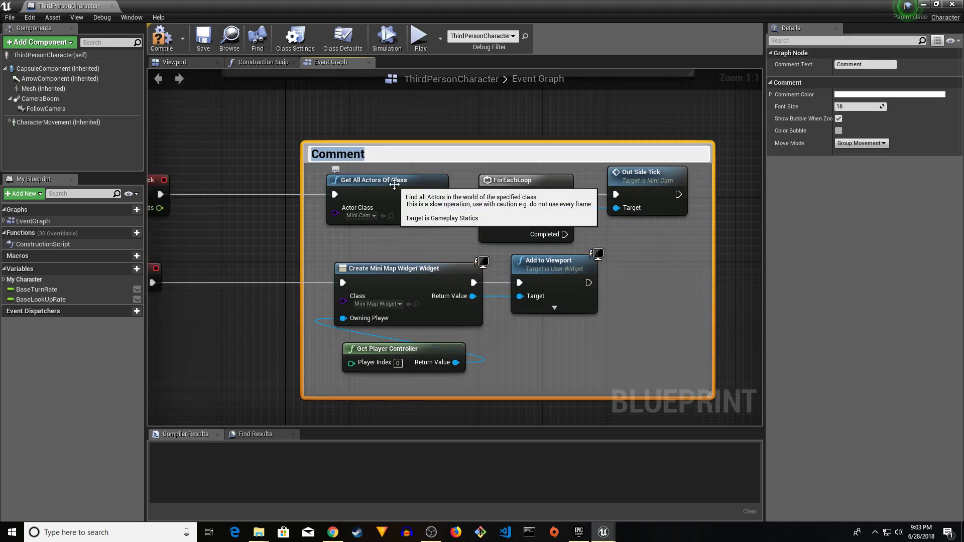
{"action": "type", "text": "MiniMap"}
{"action": "key", "text": "Return"}
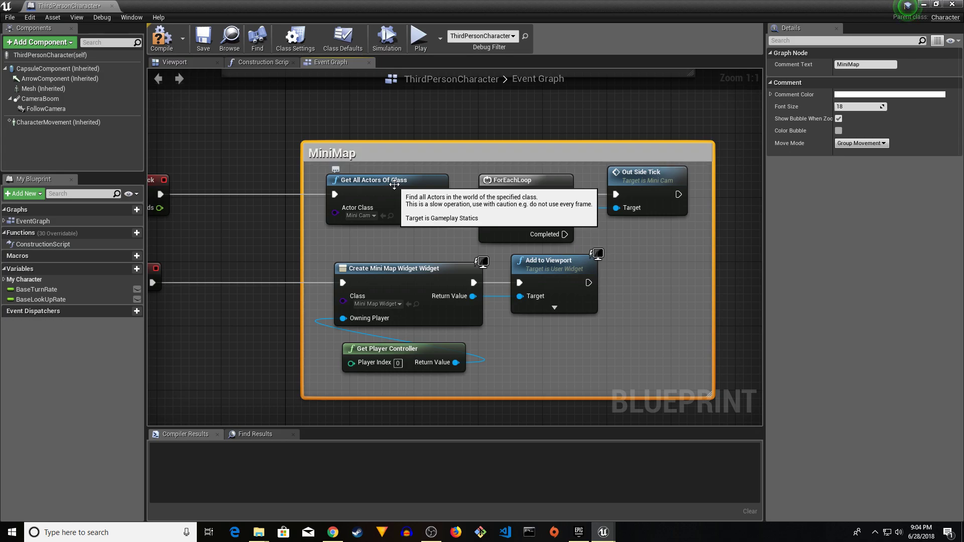
Move the Event Tick and Event BeginPlay nodes together to sit close beside the MiniMap comment box
{"action": "right_click_drag", "start_coordinate": [394, 184], "coordinate": [556, 199]}
{"action": "left_click_drag", "start_coordinate": [216, 157], "coordinate": [428, 286]}
{"action": "left_click_drag", "start_coordinate": [291, 187], "coordinate": [398, 193]}
{"action": "right_click_drag", "start_coordinate": [673, 406], "coordinate": [465, 401]}
{"action": "left_click", "coordinate": [506, 387]}
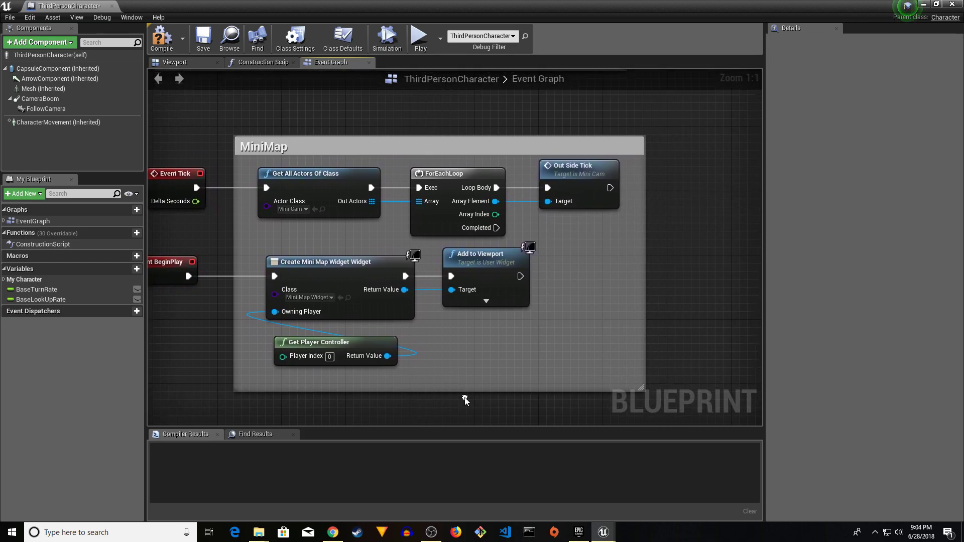
Compile and save the ThirdPersonCharacter blueprint and close its editor
{"action": "left_click", "coordinate": [162, 40]}
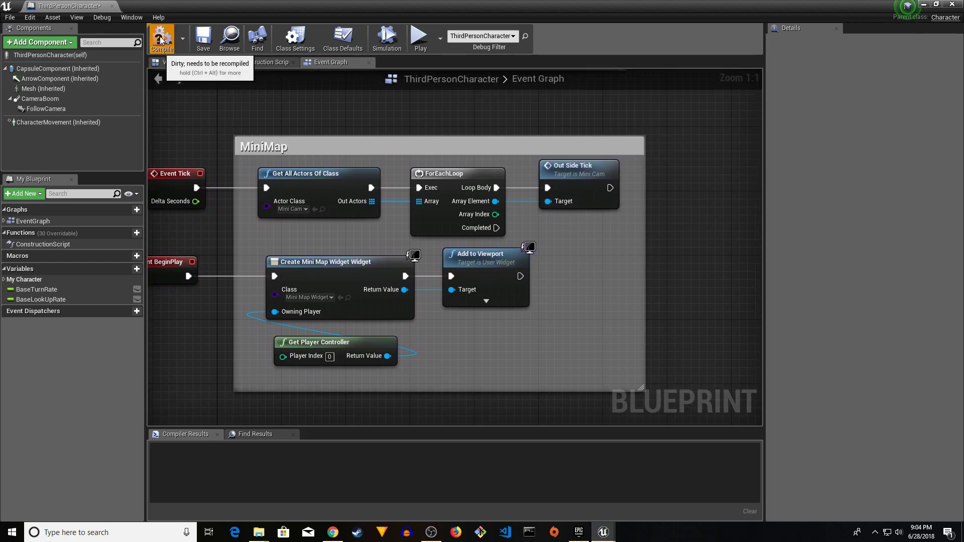
{"action": "left_click", "coordinate": [203, 39]}
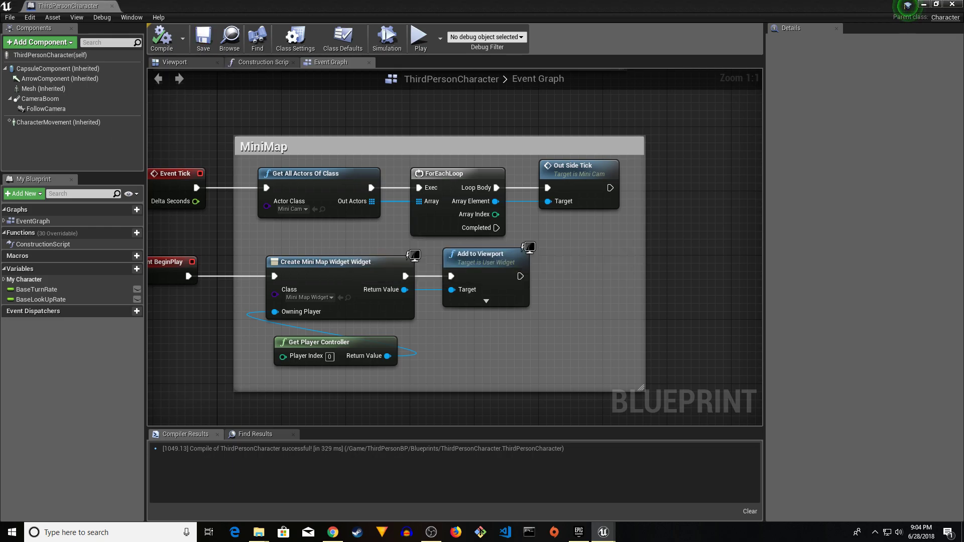
{"action": "left_click", "coordinate": [953, 5]}
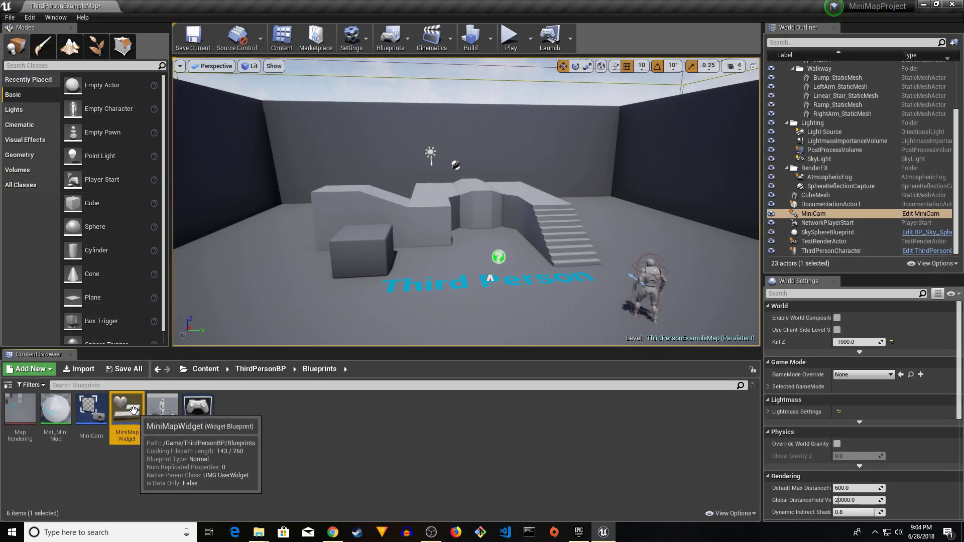
Open the MiniMapWidget blueprint and select the image in the canvas corner
{"action": "double_click", "coordinate": [133, 412]}
{"action": "left_click", "coordinate": [675, 124]}
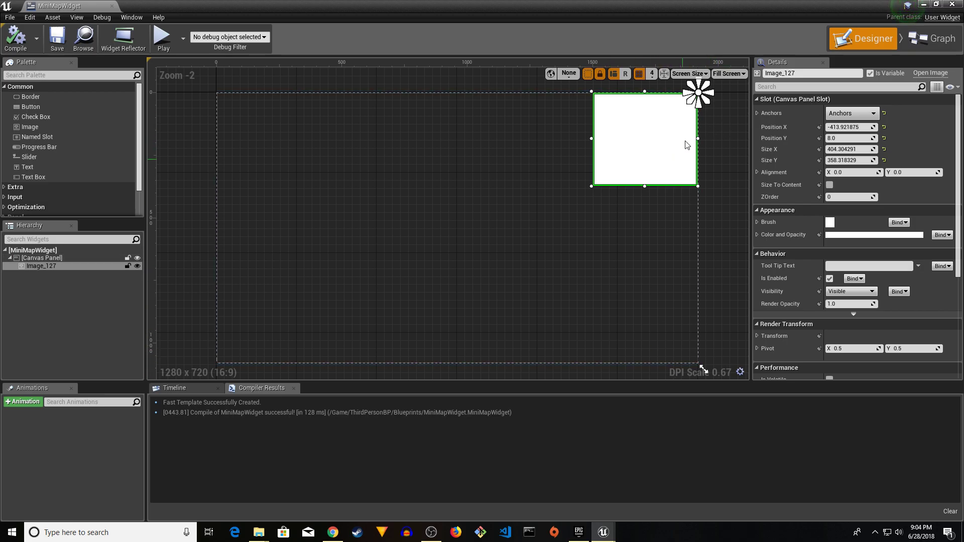
{"action": "left_click_drag", "start_coordinate": [697, 102], "coordinate": [698, 103]}
Assign the Mat_MiniMap material as the image of the selected widget image's brush
{"action": "left_click", "coordinate": [758, 222]}
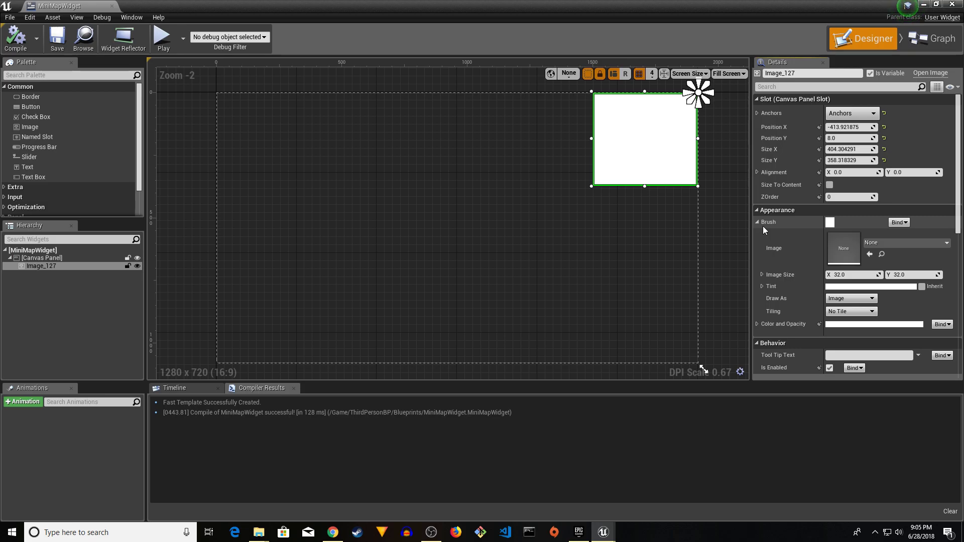
{"action": "scroll", "coordinate": [773, 226], "scroll_direction": "down", "scroll_amount": 2}
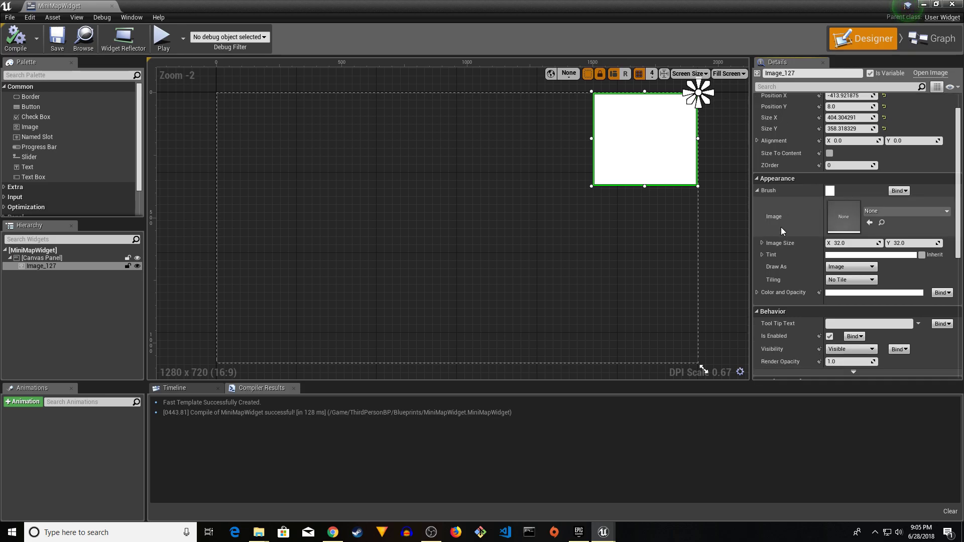
{"action": "left_click", "coordinate": [918, 214]}
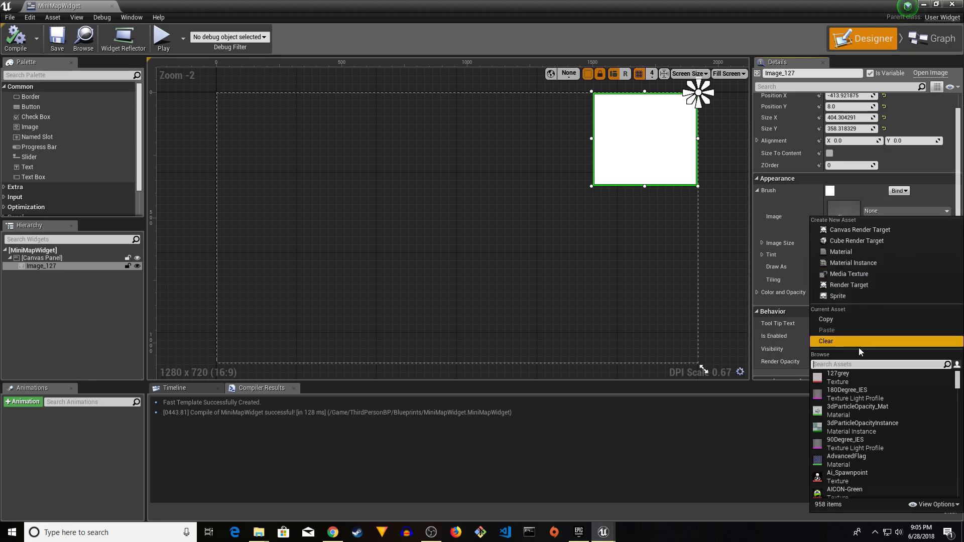
{"action": "type", "text": "Mat_"}
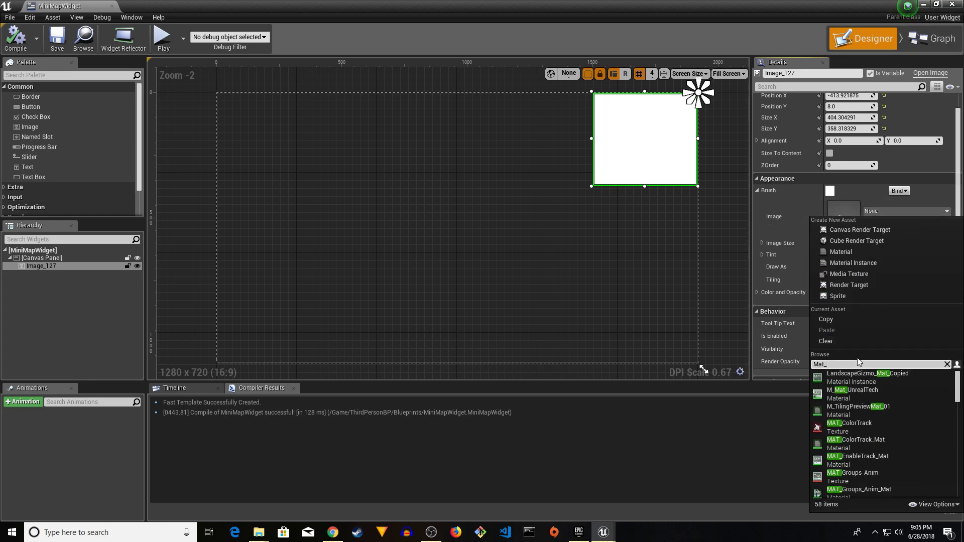
{"action": "type", "text": "Mini"}
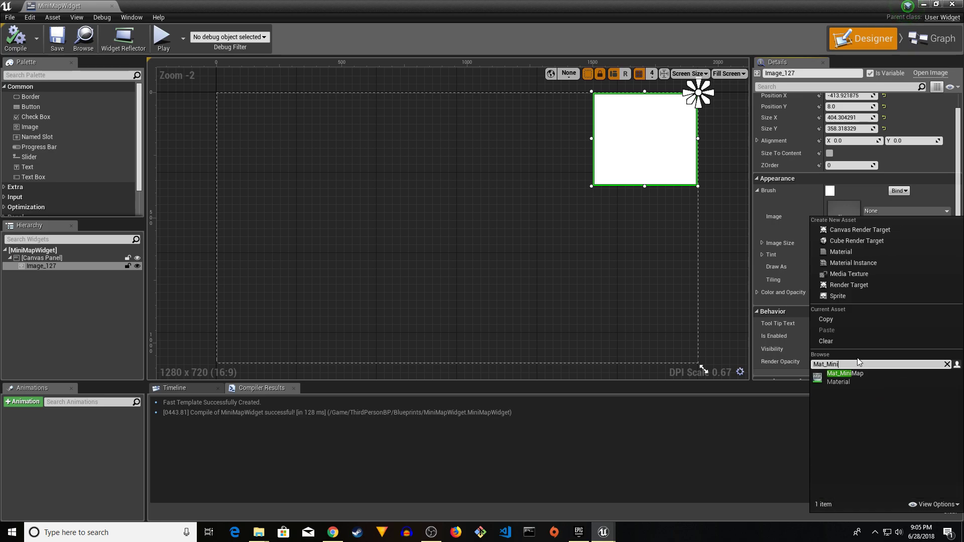
{"action": "left_click", "coordinate": [854, 374]}
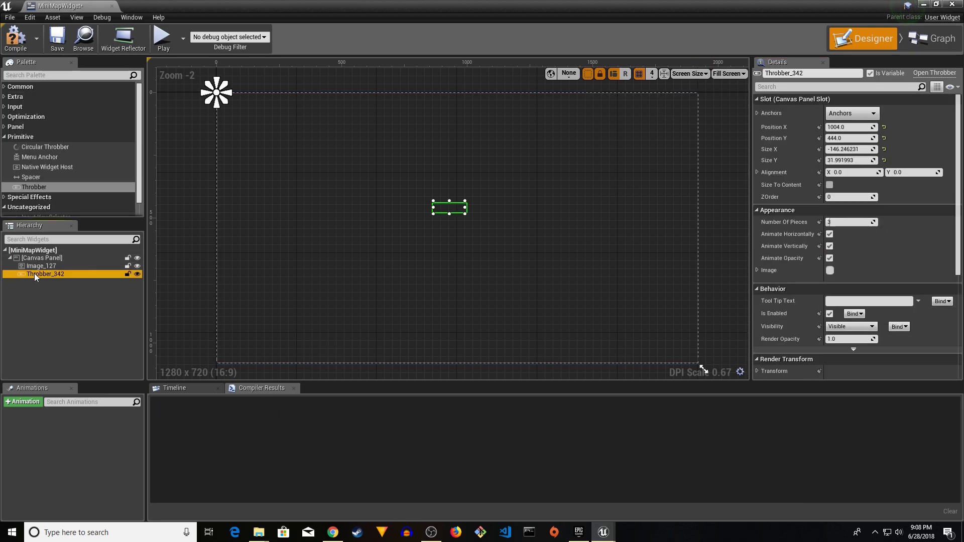
Delete the existing throbber and place a new Throbber near the middle of the canvas
{"action": "key", "text": "Delete"}
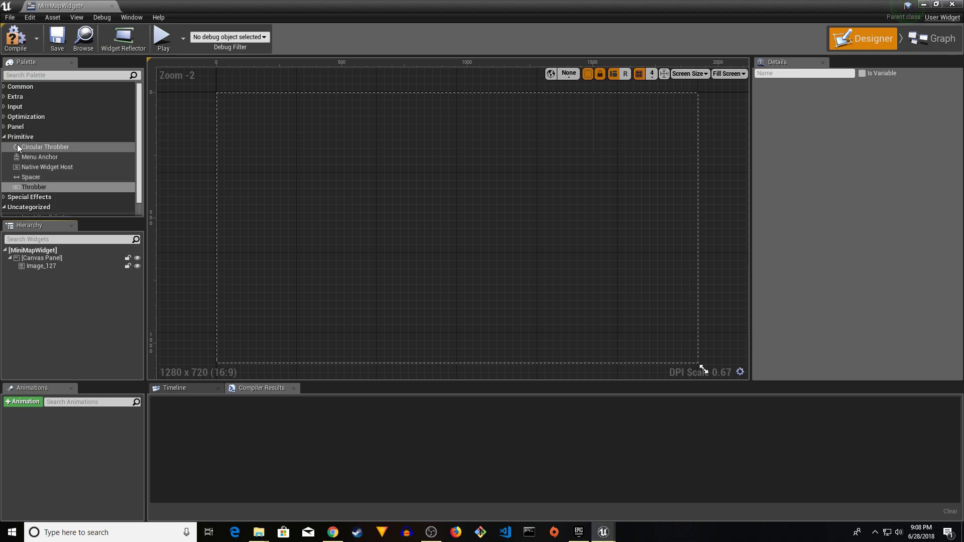
{"action": "left_click", "coordinate": [32, 187]}
{"action": "left_click_drag", "start_coordinate": [32, 188], "coordinate": [471, 190]}
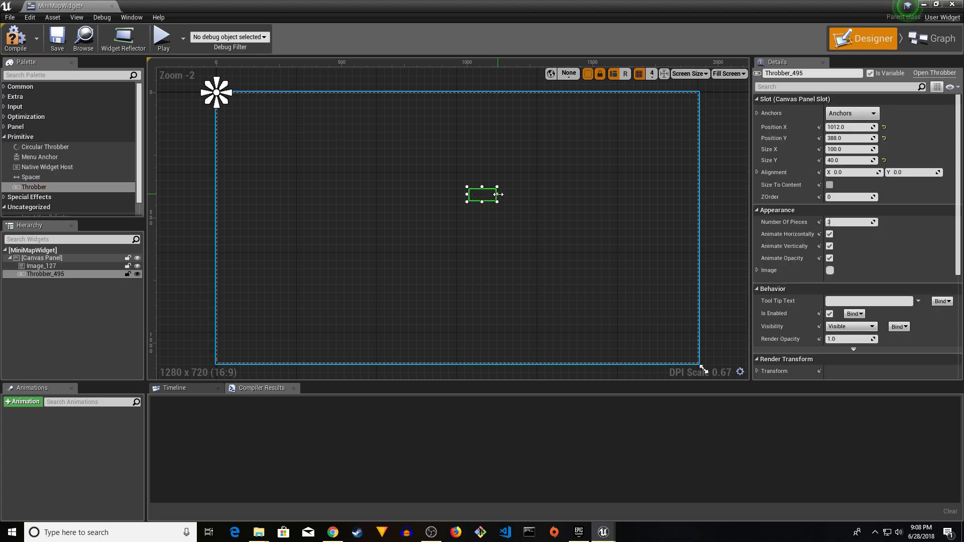
{"action": "scroll", "coordinate": [894, 212], "scroll_direction": "down", "scroll_amount": 6}
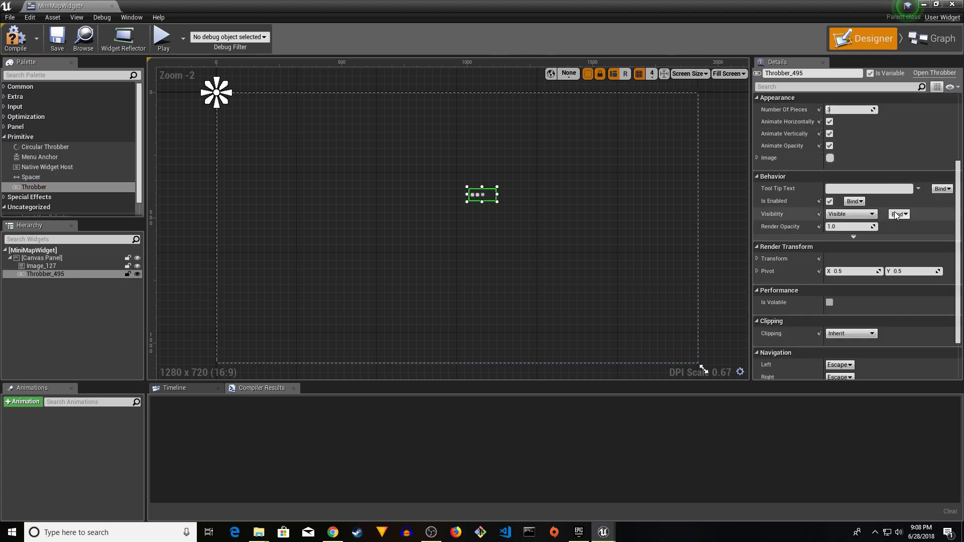
{"action": "scroll", "coordinate": [899, 213], "scroll_direction": "up", "scroll_amount": 6}
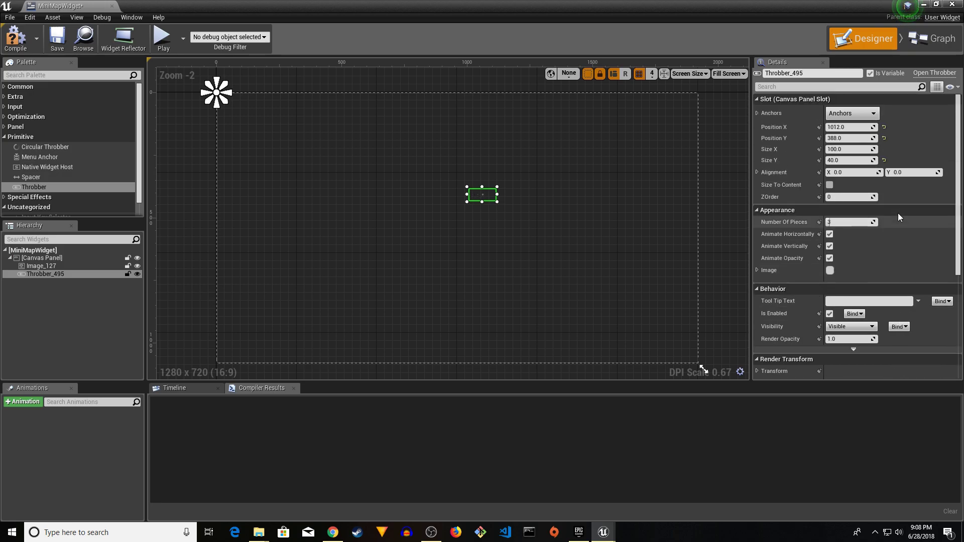
Tint the throbber's image orange
{"action": "left_click", "coordinate": [757, 270]}
{"action": "scroll", "coordinate": [926, 250], "scroll_direction": "down", "scroll_amount": 3}
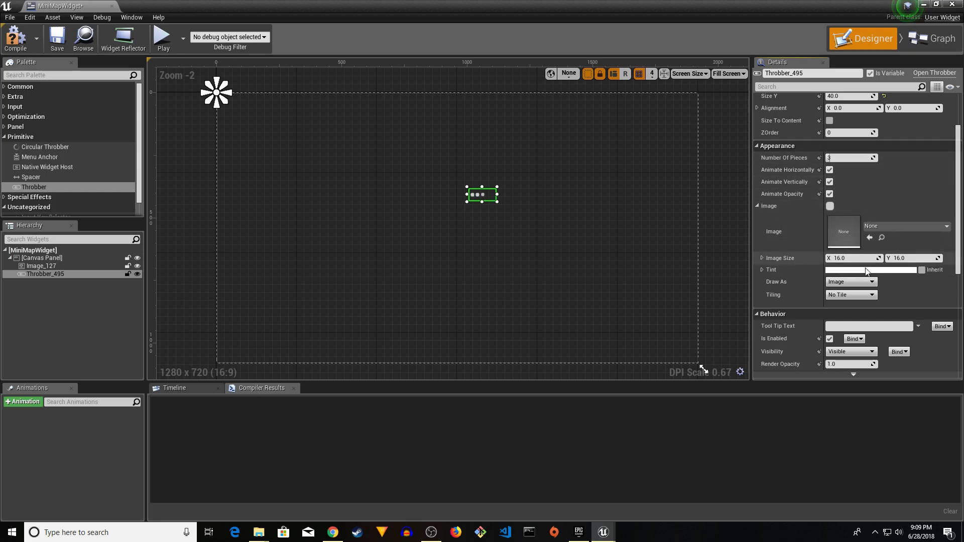
{"action": "left_click", "coordinate": [890, 270]}
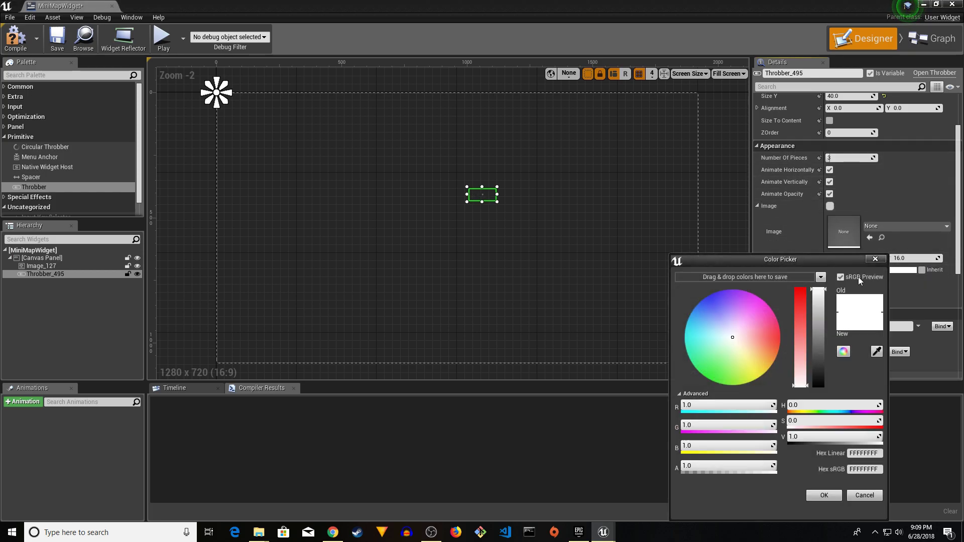
{"action": "left_click", "coordinate": [758, 353]}
{"action": "left_click", "coordinate": [824, 495]}
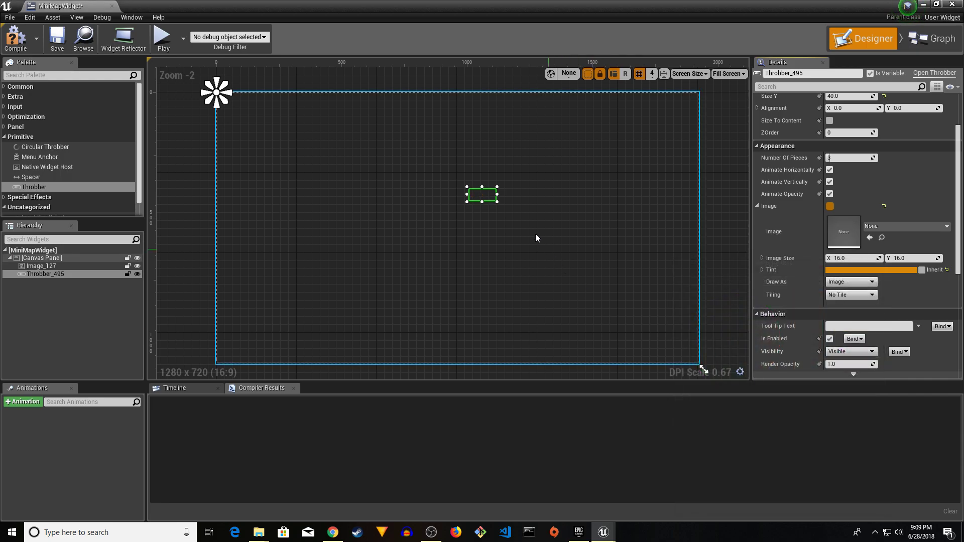
Narrow the throbber to about 38 units wide and set its image size to 34 by 34
{"action": "left_click_drag", "start_coordinate": [499, 195], "coordinate": [478, 195]}
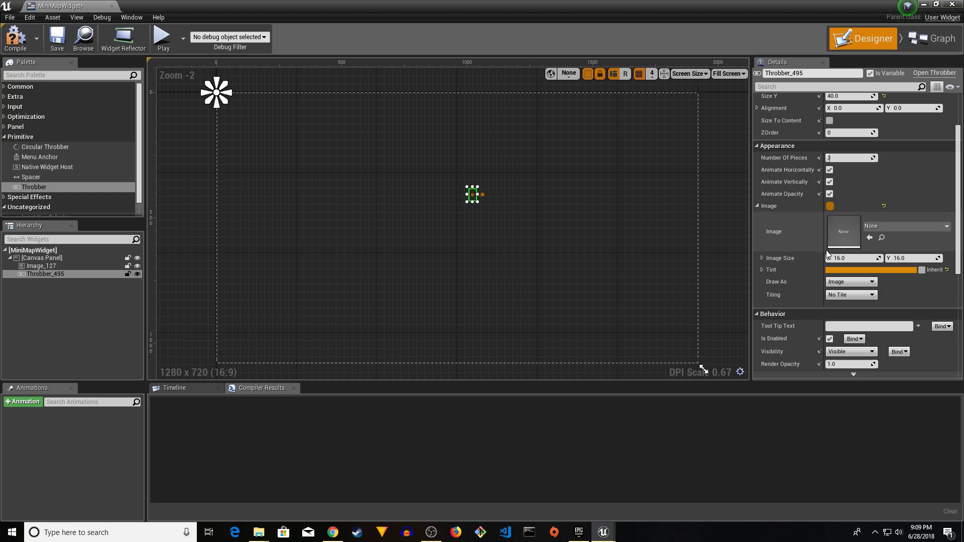
{"action": "left_click_drag", "start_coordinate": [860, 259], "coordinate": [840, 258]}
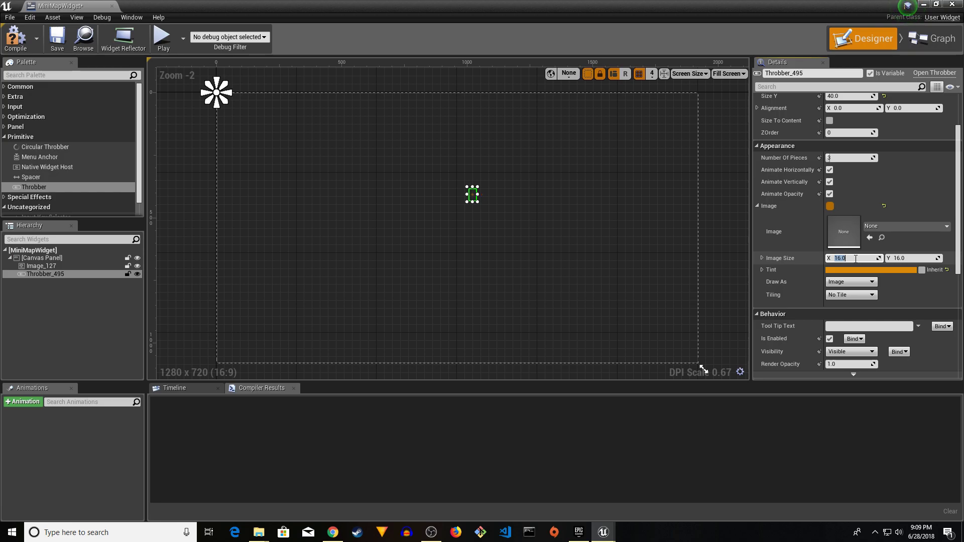
{"action": "type", "text": "4"}
{"action": "key", "text": "Tab"}
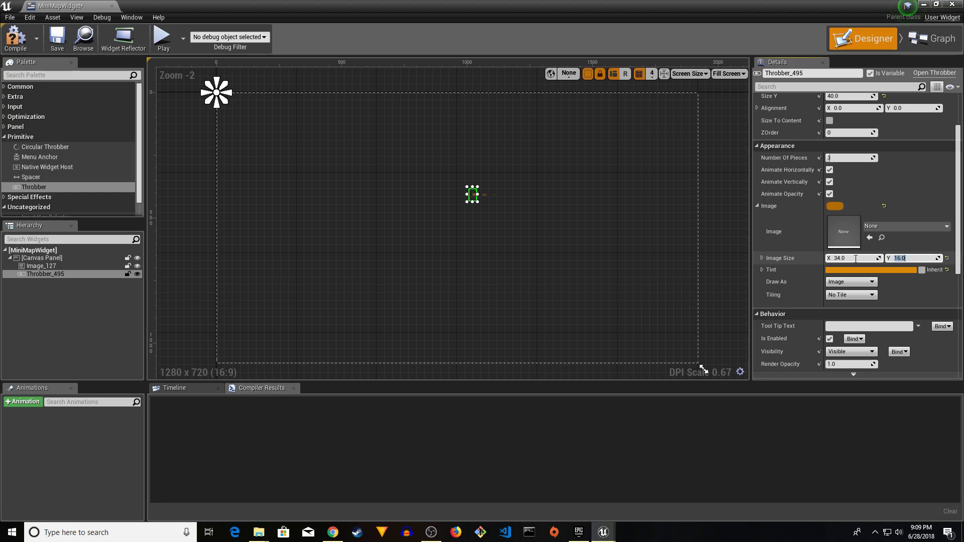
{"action": "type", "text": "34"}
{"action": "key", "text": "Return"}
Move the throbber over the minimap image at about X 1688, Y 144 and anchor it to the canvas's top-right corner
{"action": "left_click_drag", "start_coordinate": [478, 202], "coordinate": [646, 135]}
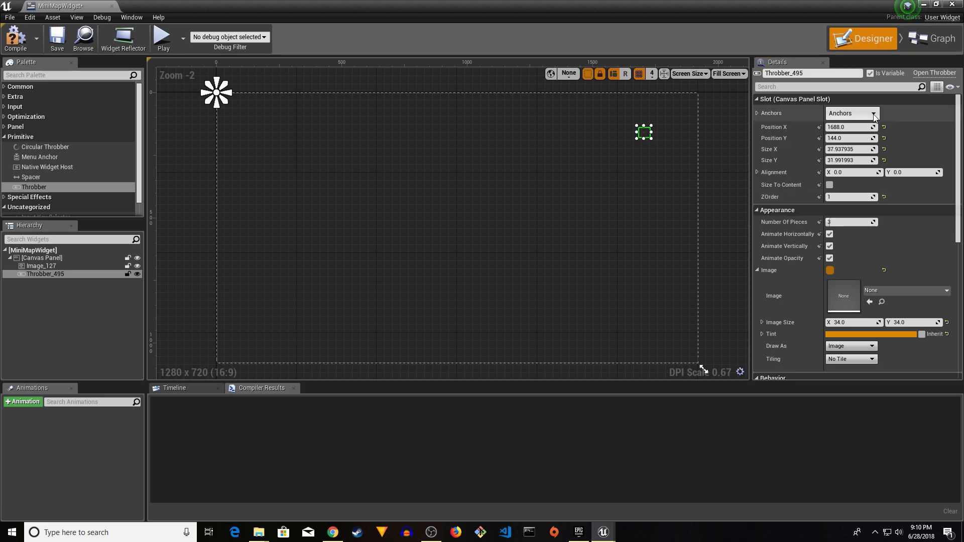
{"action": "left_click", "coordinate": [852, 114]}
{"action": "left_click", "coordinate": [916, 135]}
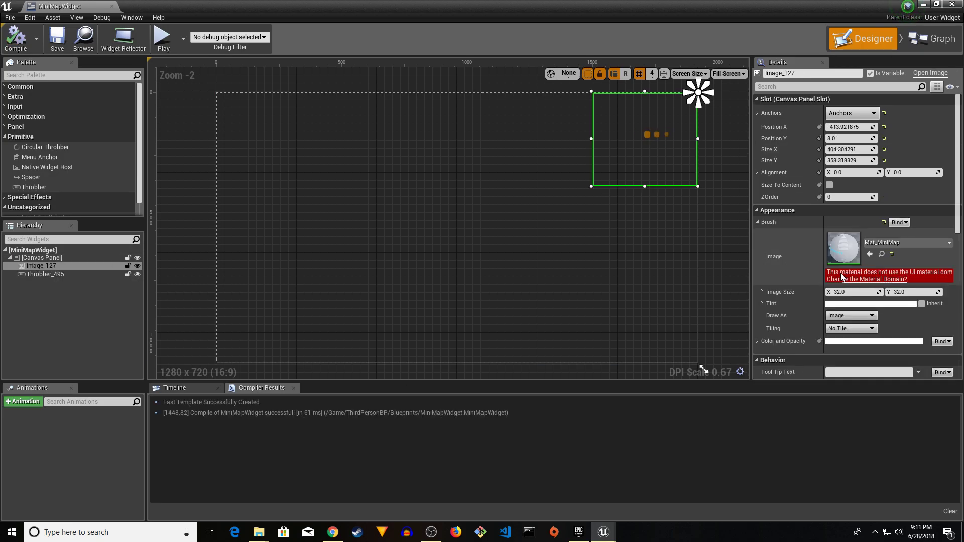
Switch the Mat_MiniMap material used by the minimap image to the UI material domain and compile the widget
{"action": "left_click_drag", "start_coordinate": [752, 277], "coordinate": [701, 279]}
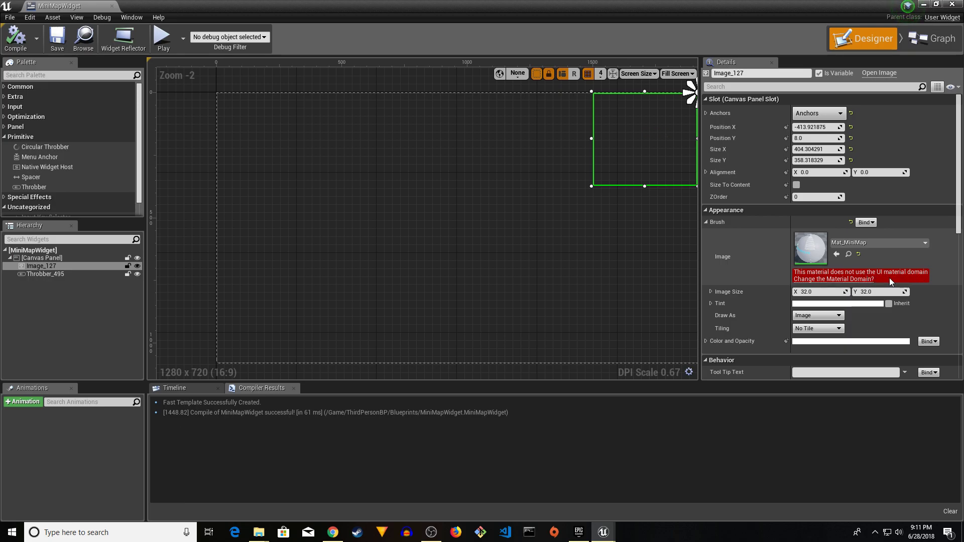
{"action": "left_click", "coordinate": [820, 279]}
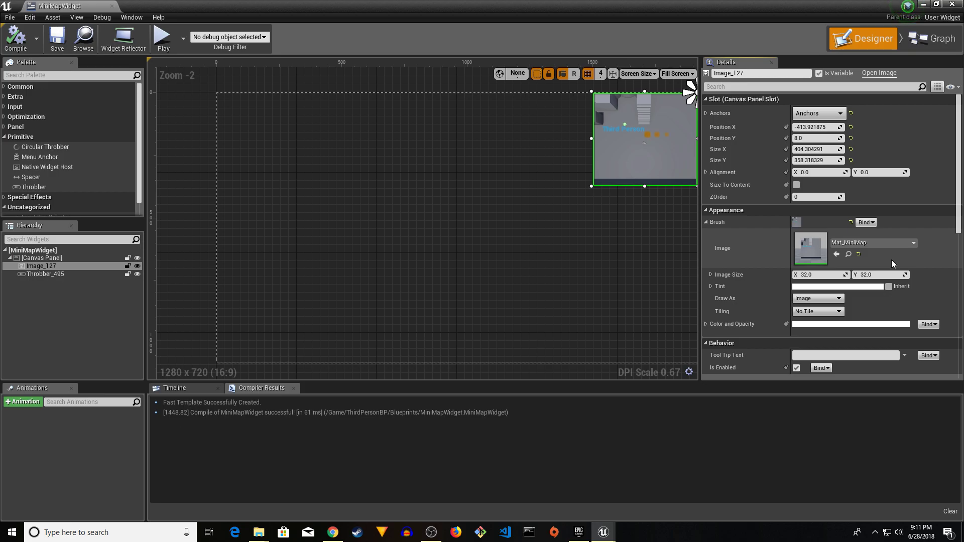
{"action": "left_click", "coordinate": [27, 40]}
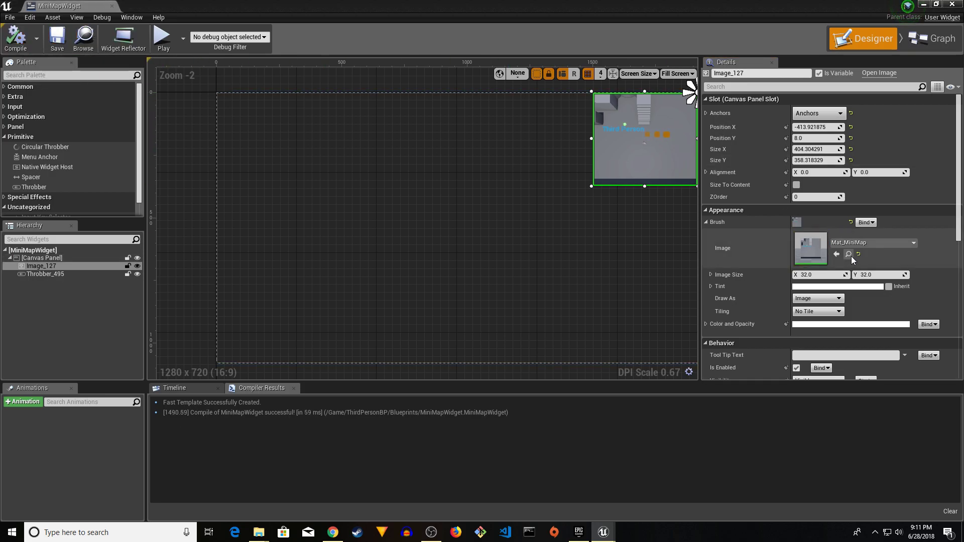
Set the throbber's number of pieces to 1 and enable Size To Content
{"action": "left_click", "coordinate": [646, 134]}
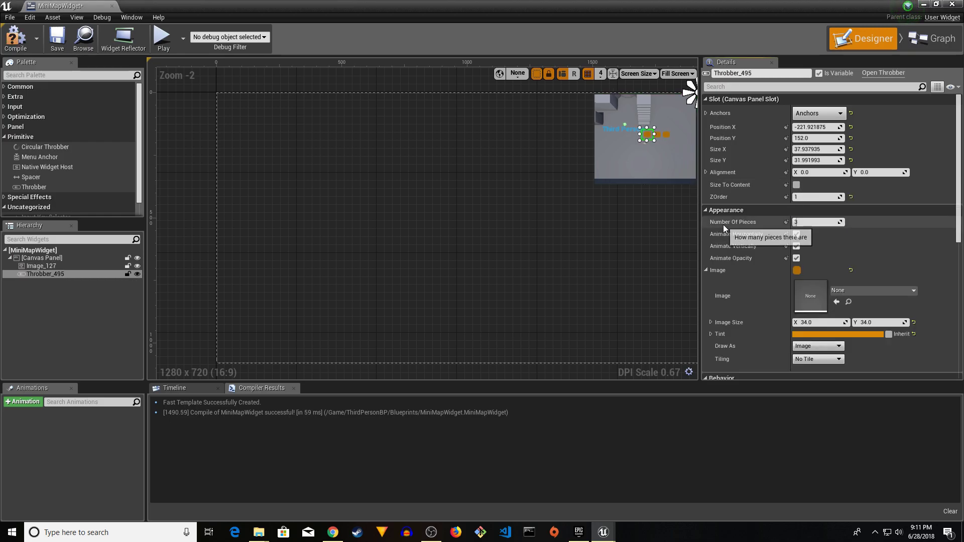
{"action": "left_click", "coordinate": [814, 222]}
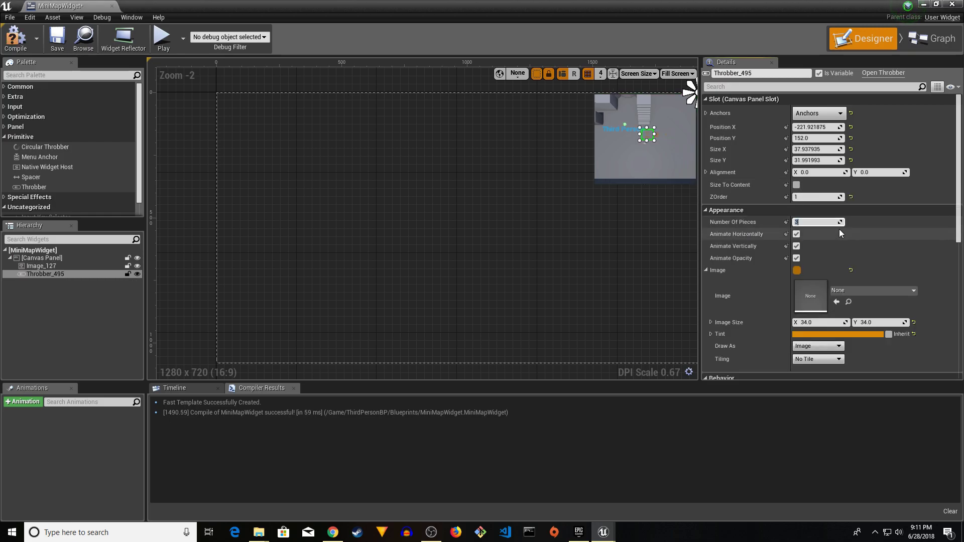
{"action": "type", "text": "1"}
{"action": "left_click", "coordinate": [796, 185]}
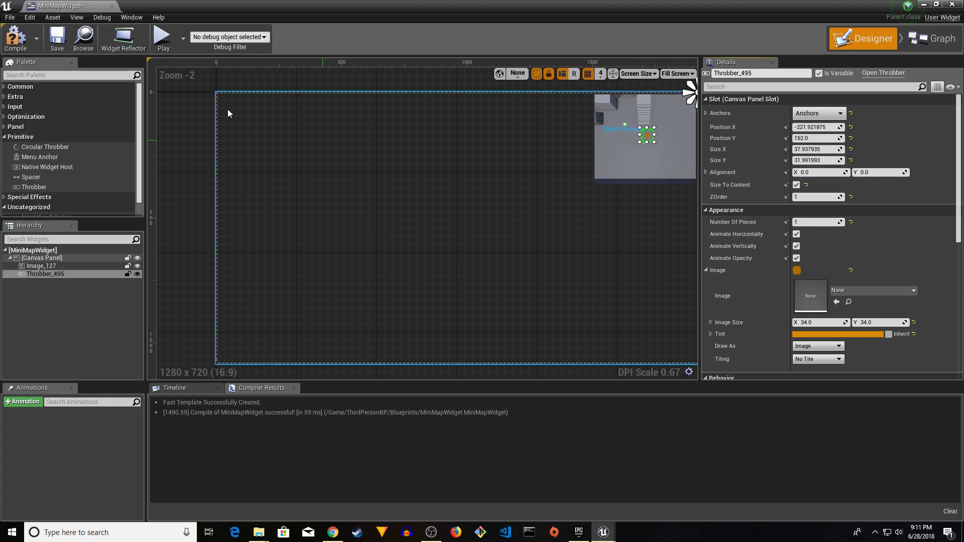
Compile and save the MiniMapWidget blueprint and close its editor
{"action": "left_click", "coordinate": [15, 37]}
{"action": "left_click", "coordinate": [57, 38]}
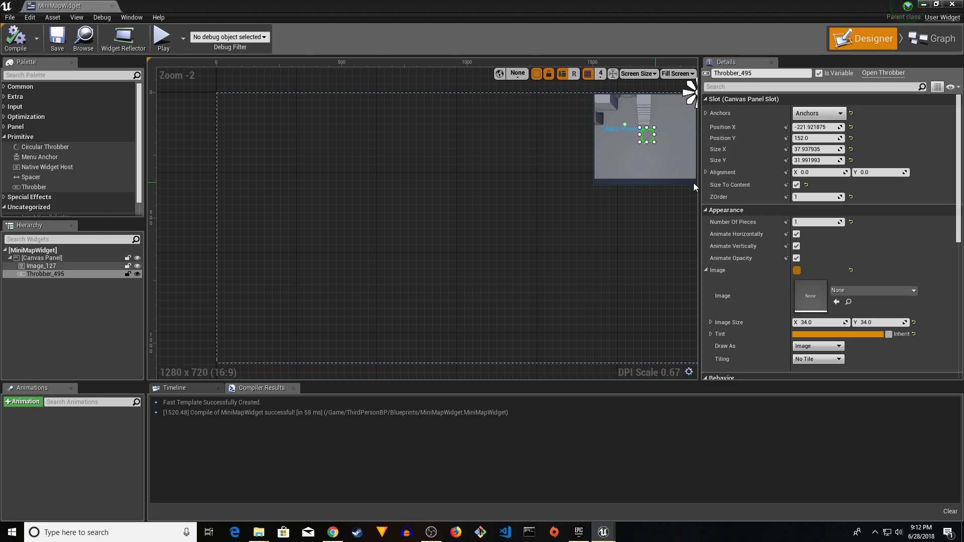
{"action": "left_click", "coordinate": [944, 5]}
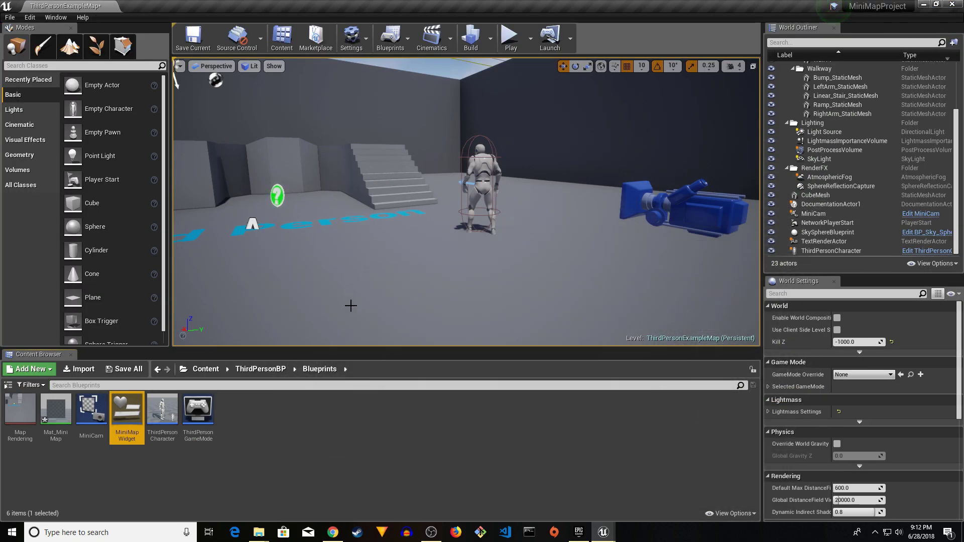
Play the level and run the character around to check the minimap and its player marker, and end the session
{"action": "left_click", "coordinate": [510, 38]}
{"action": "left_click", "coordinate": [509, 215]}
{"action": "key", "text": "w"}
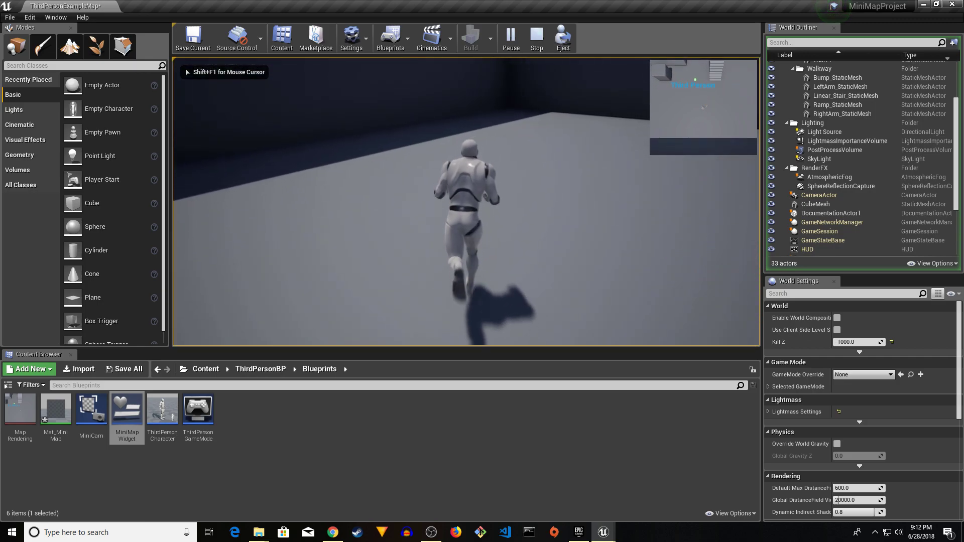
{"action": "key", "text": "a"}
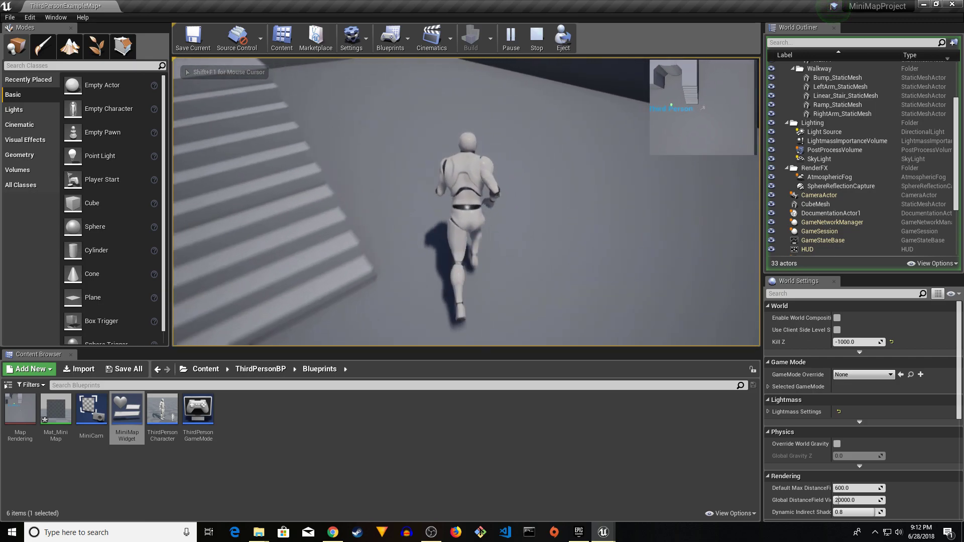
{"action": "key", "text": "w"}
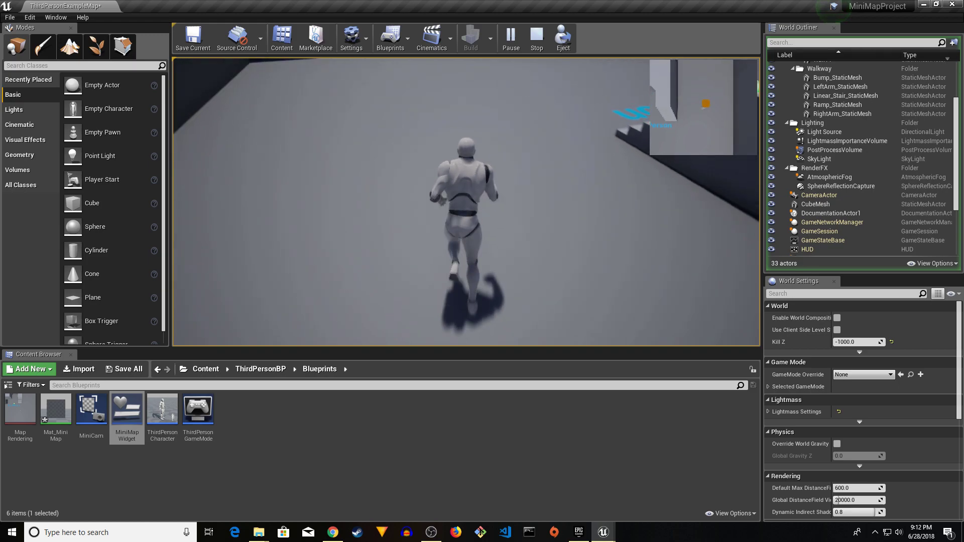
{"action": "key", "text": "w"}
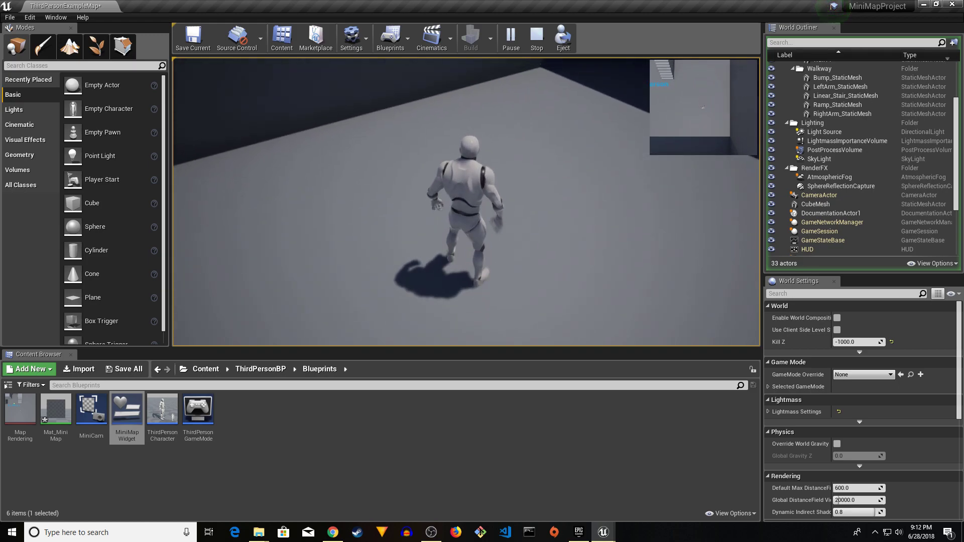
{"action": "key", "text": "s"}
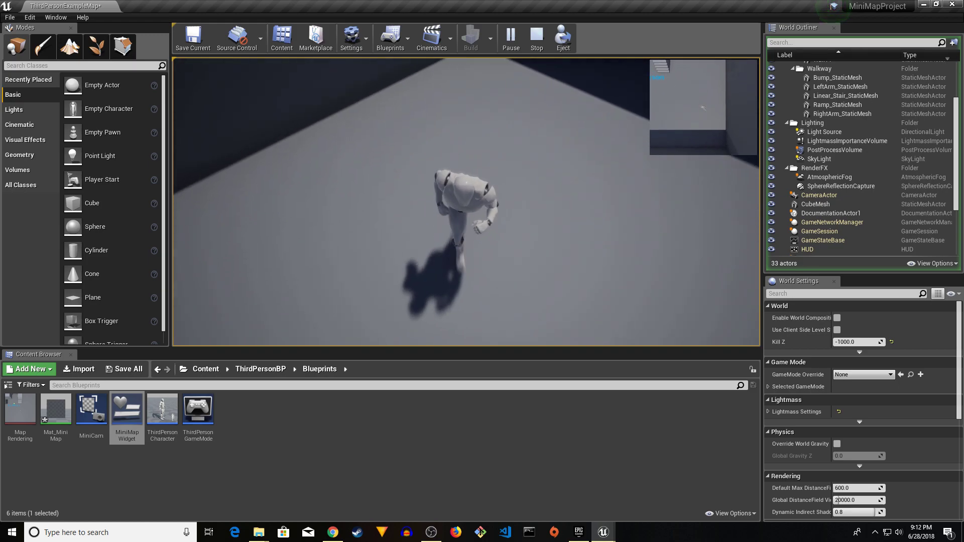
{"action": "key", "text": "w"}
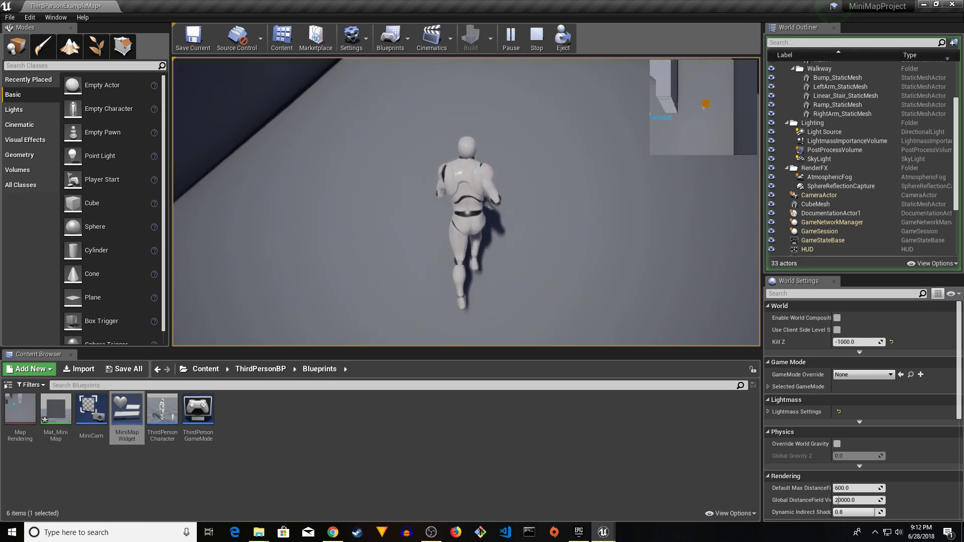
{"action": "key", "text": "w"}
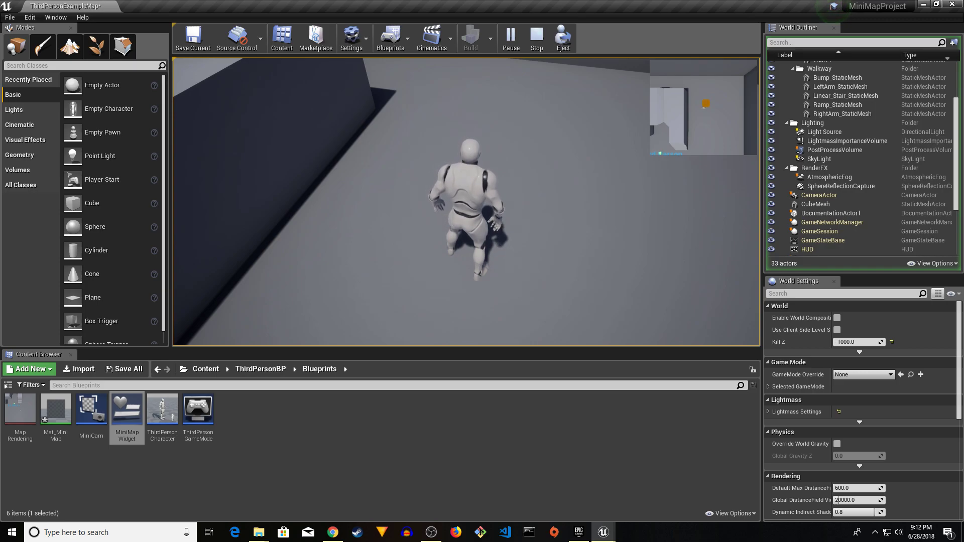
{"action": "key", "text": "Escape"}
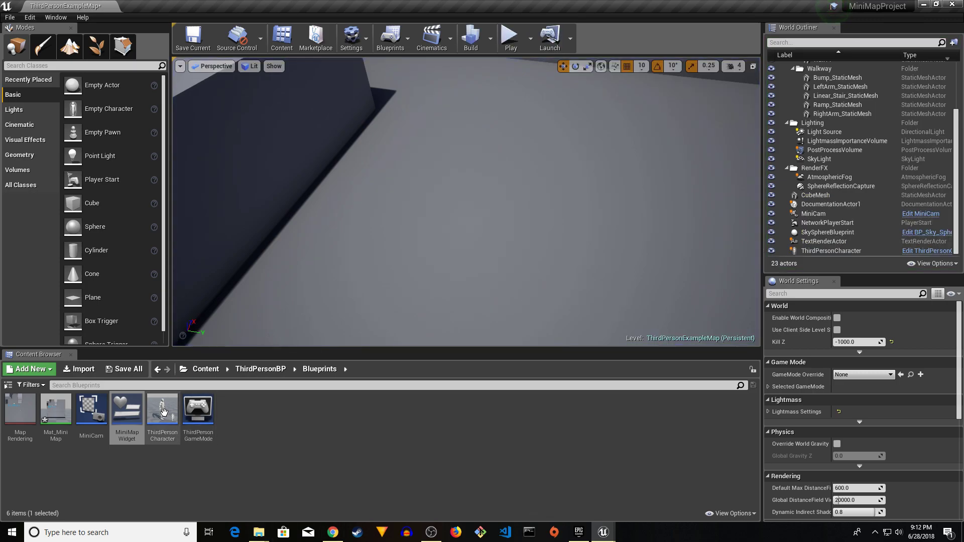
Open the MiniMapWidget blueprint and set the throbber image's tint to blue, hex sRGB 5D59DBFF
{"action": "double_click", "coordinate": [127, 409]}
{"action": "left_click", "coordinate": [655, 129]}
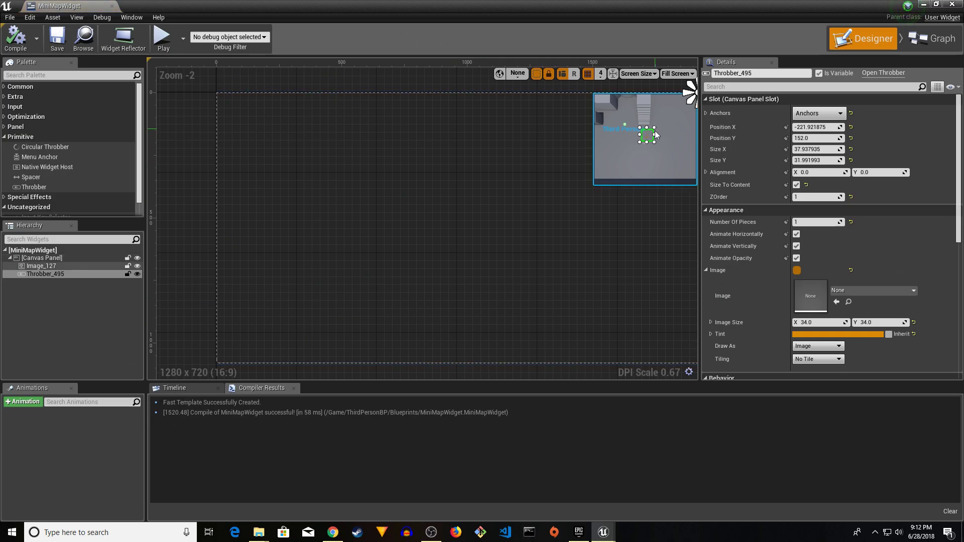
{"action": "left_click", "coordinate": [858, 335]}
{"action": "mouse_move", "coordinate": [686, 305]}
{"action": "left_mouse_down"}
{"action": "mouse_move", "coordinate": [688, 314]}
{"action": "mouse_move", "coordinate": [679, 300]}
{"action": "left_mouse_up"}
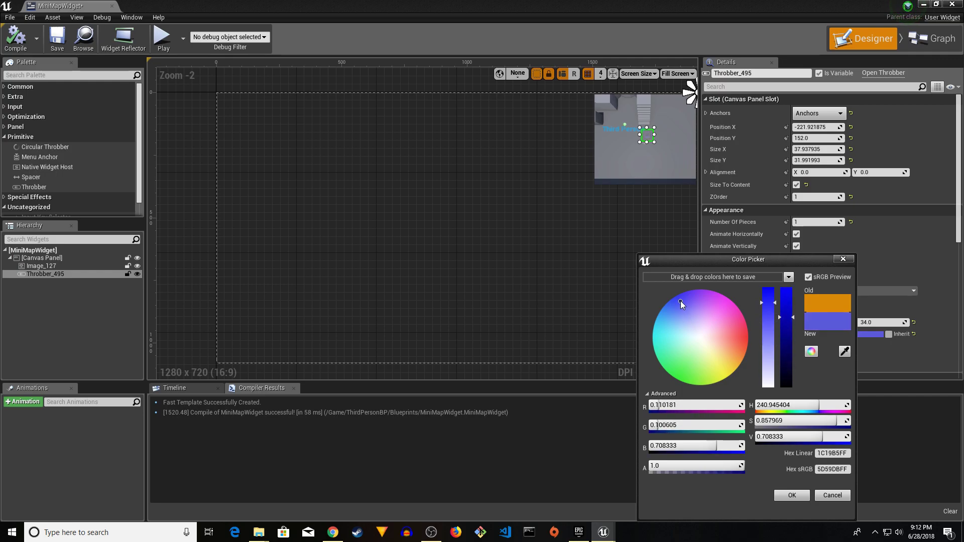
{"action": "left_click", "coordinate": [805, 495]}
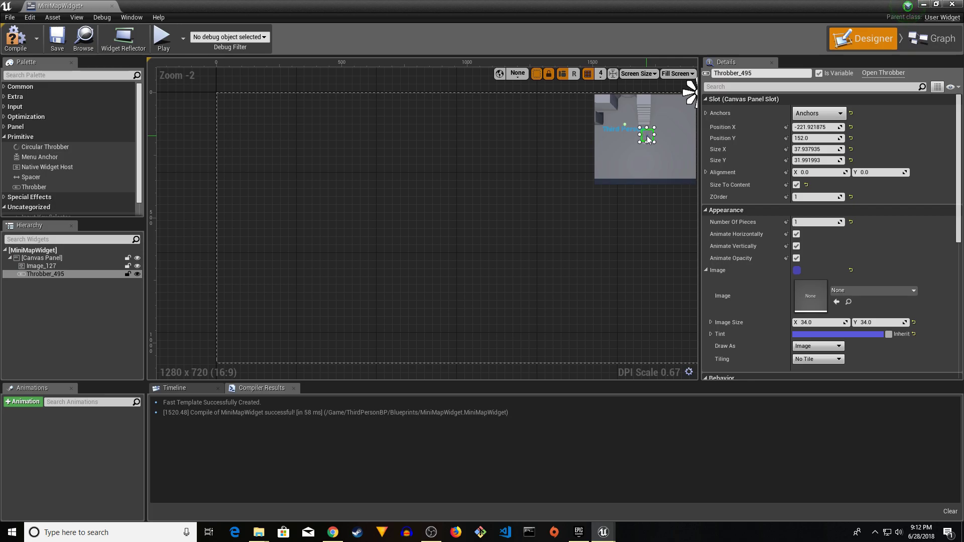
Nudge the throbber on the minimap to position X -232, Y 168, compile and save the widget, and minimize its editor
{"action": "key", "text": "Left"}
{"action": "key", "text": "Left"}
{"action": "key", "text": "Down"}
{"action": "key", "text": "Down"}
{"action": "key", "text": "Down"}
{"action": "key", "text": "Down"}
{"action": "left_click", "coordinate": [27, 44]}
{"action": "left_click", "coordinate": [58, 38]}
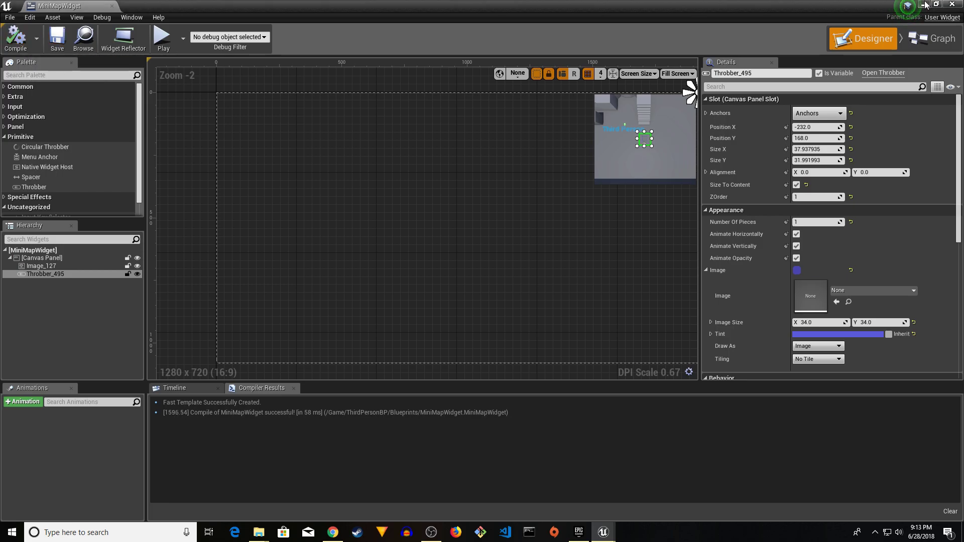
{"action": "left_click", "coordinate": [927, 5]}
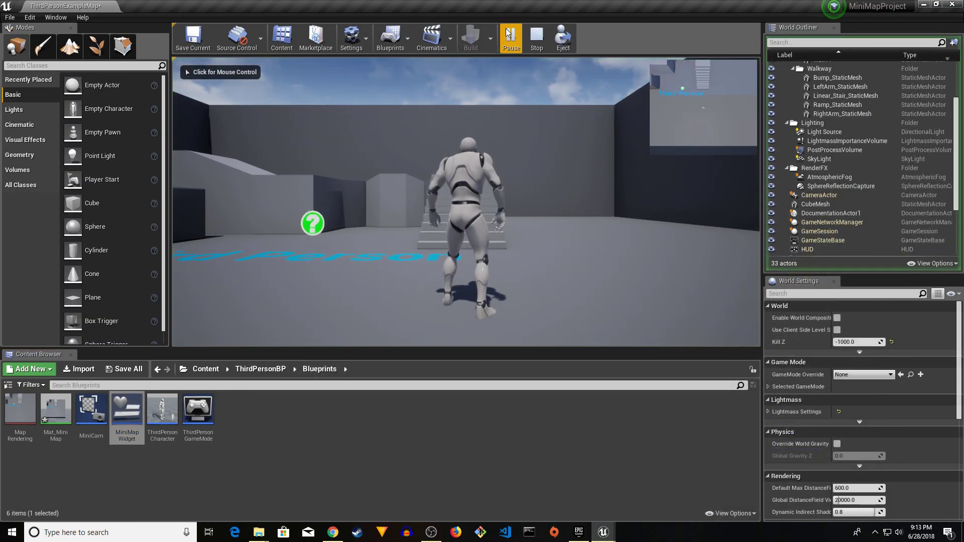
Play the level and run the character over the stairs, ramp and walkway to check the recoloured, repositioned minimap marker
{"action": "left_click", "coordinate": [467, 201]}
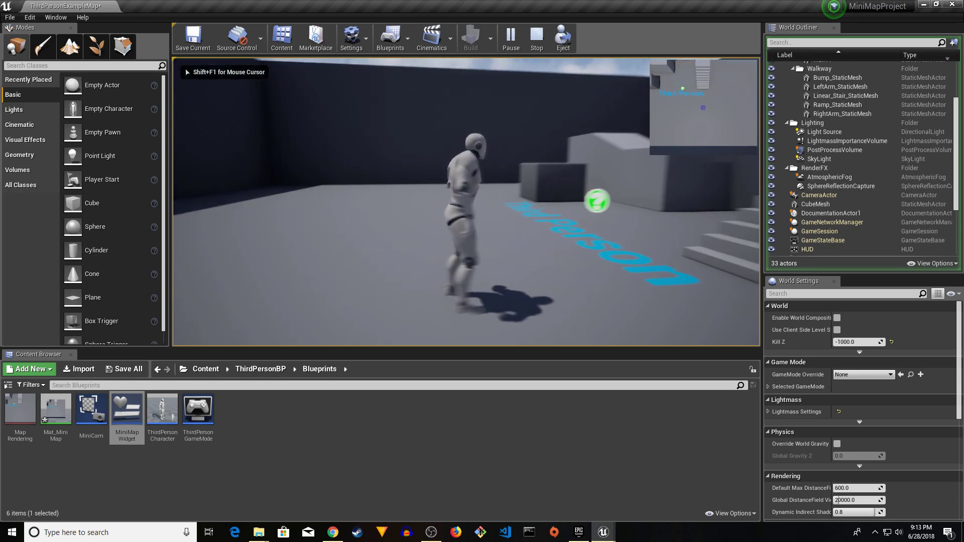
{"action": "key", "text": "w"}
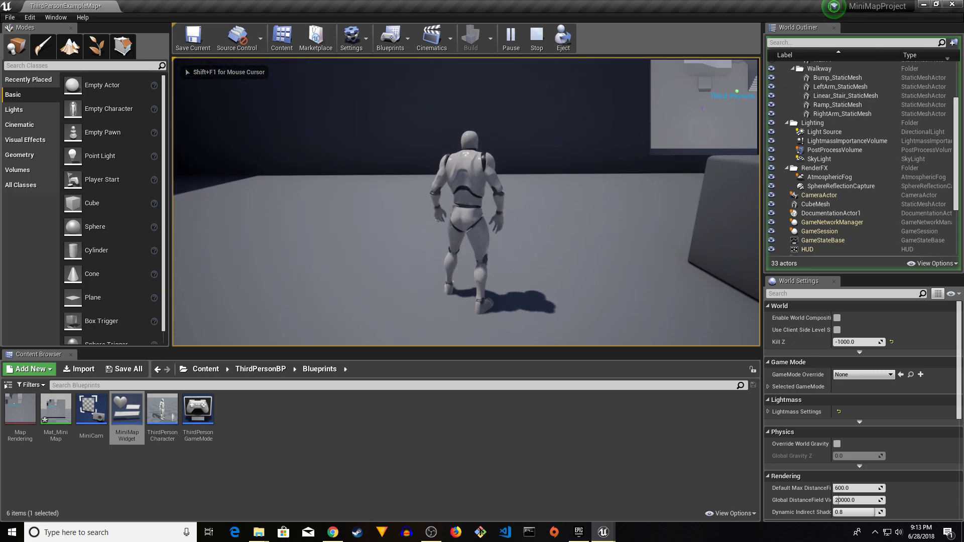
{"action": "key", "text": "w"}
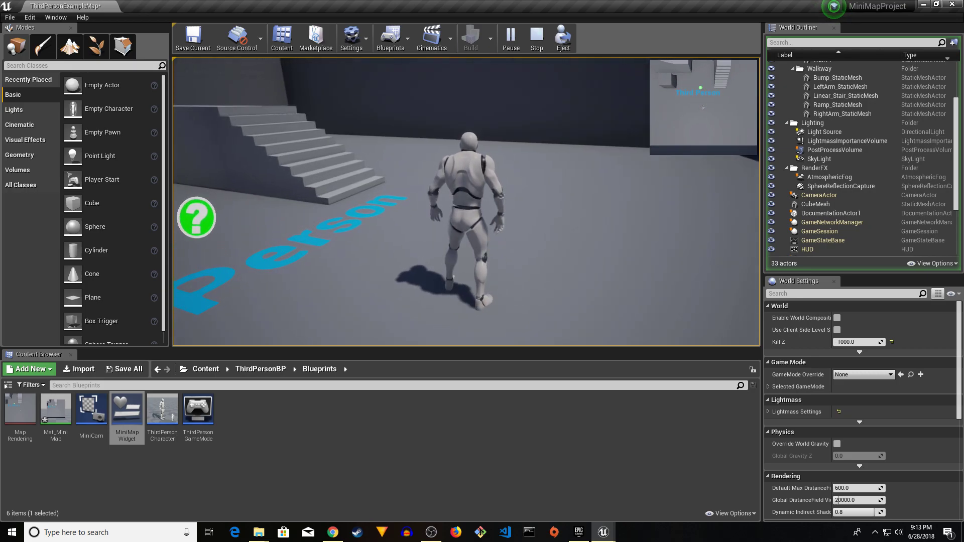
{"action": "key", "text": "w"}
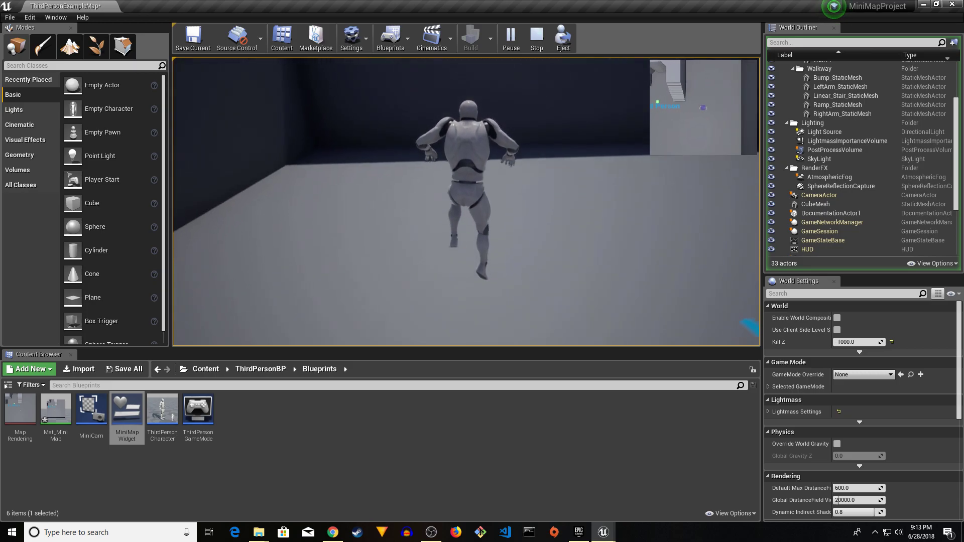
{"action": "key", "text": "w"}
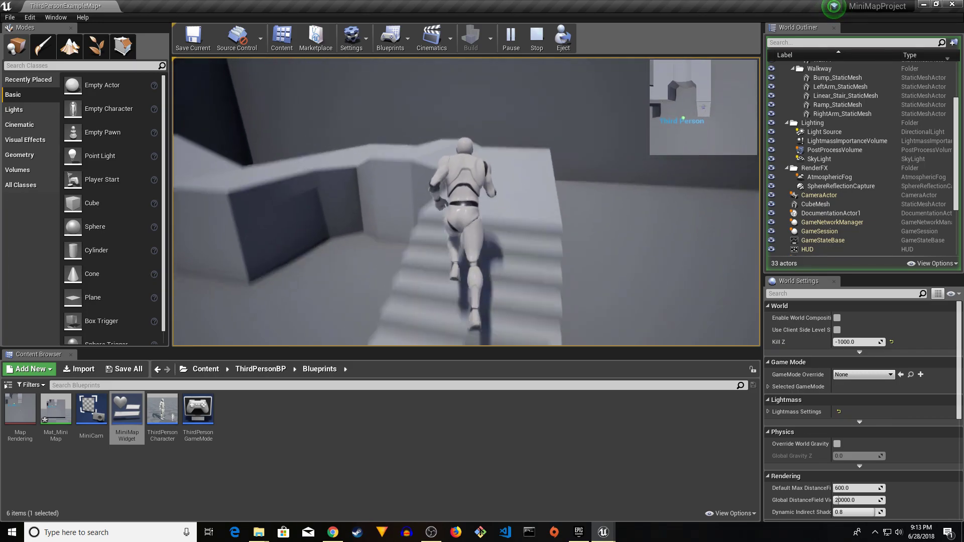
{"action": "key", "text": "w"}
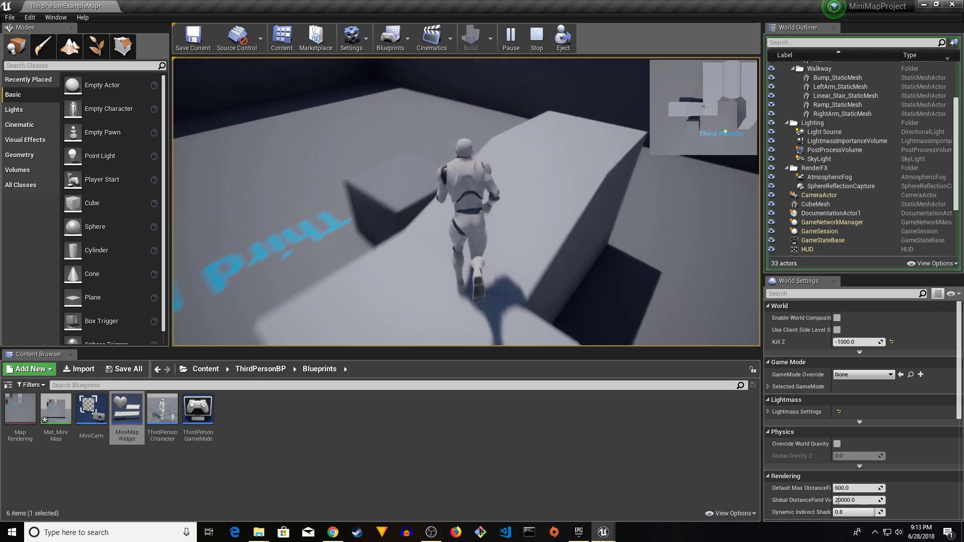
{"action": "key", "text": "w"}
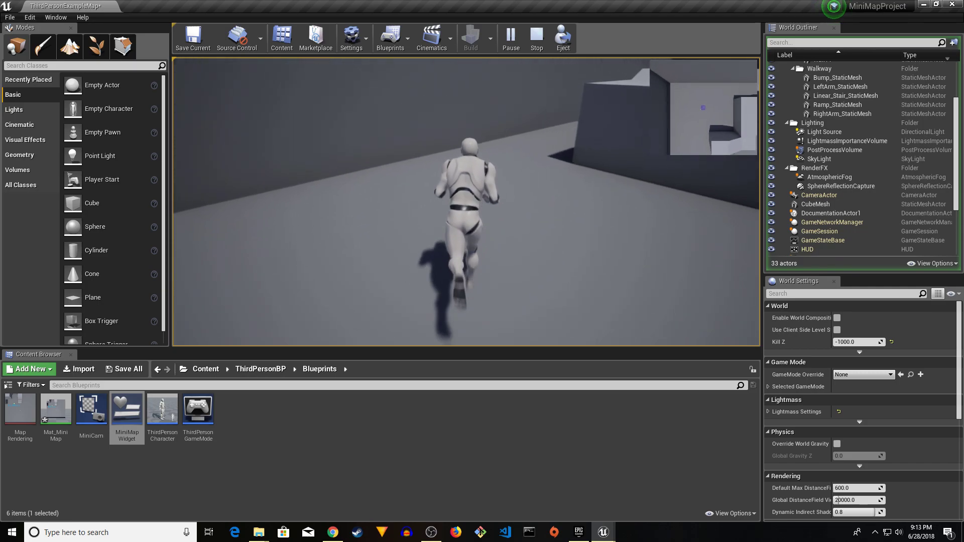
{"action": "key", "text": "w"}
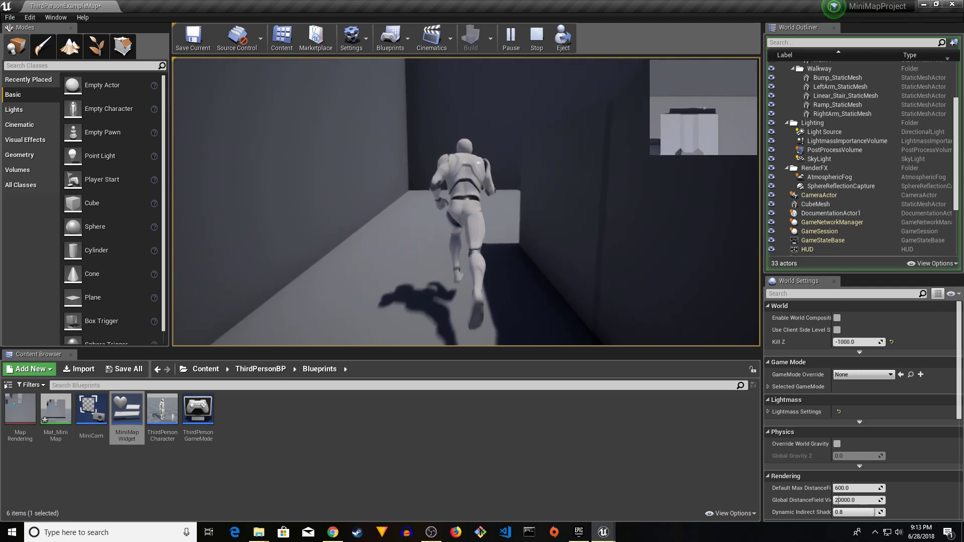